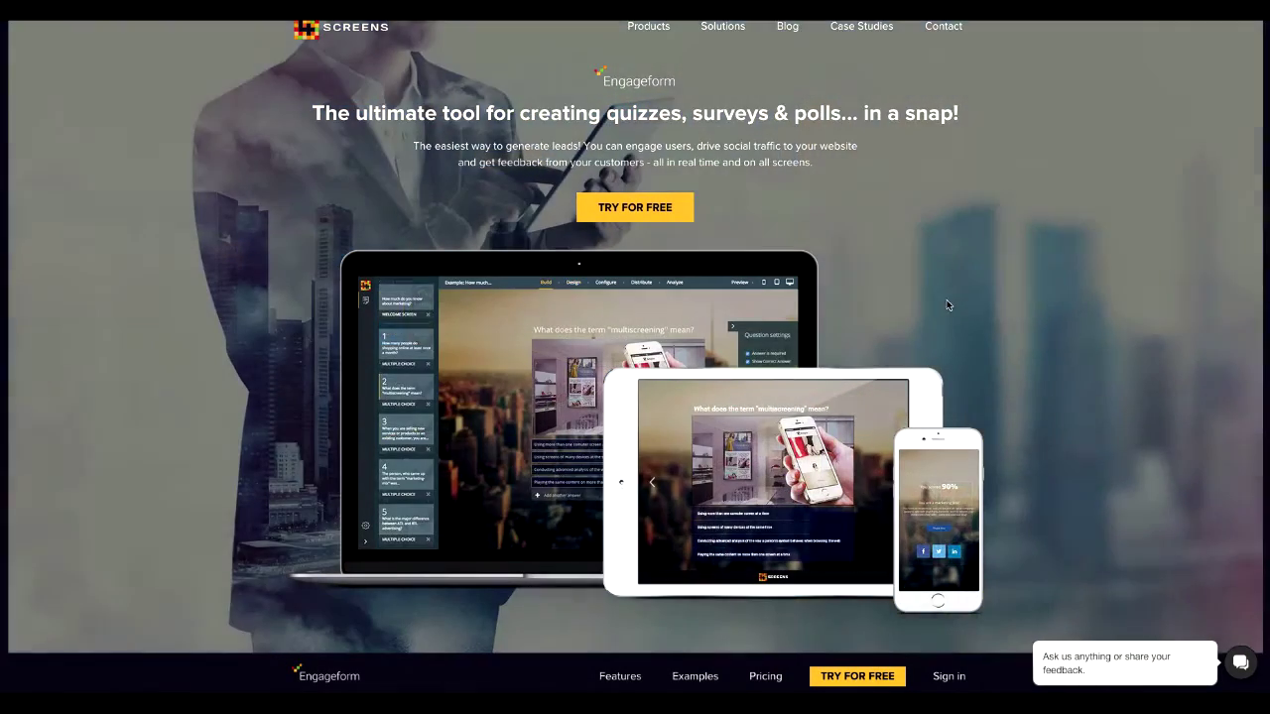
- Scroll to the demos and view the TV Show Poll, Rate Hotel and Knowledge Quiz samples
scroll(945, 305, "down", 3)
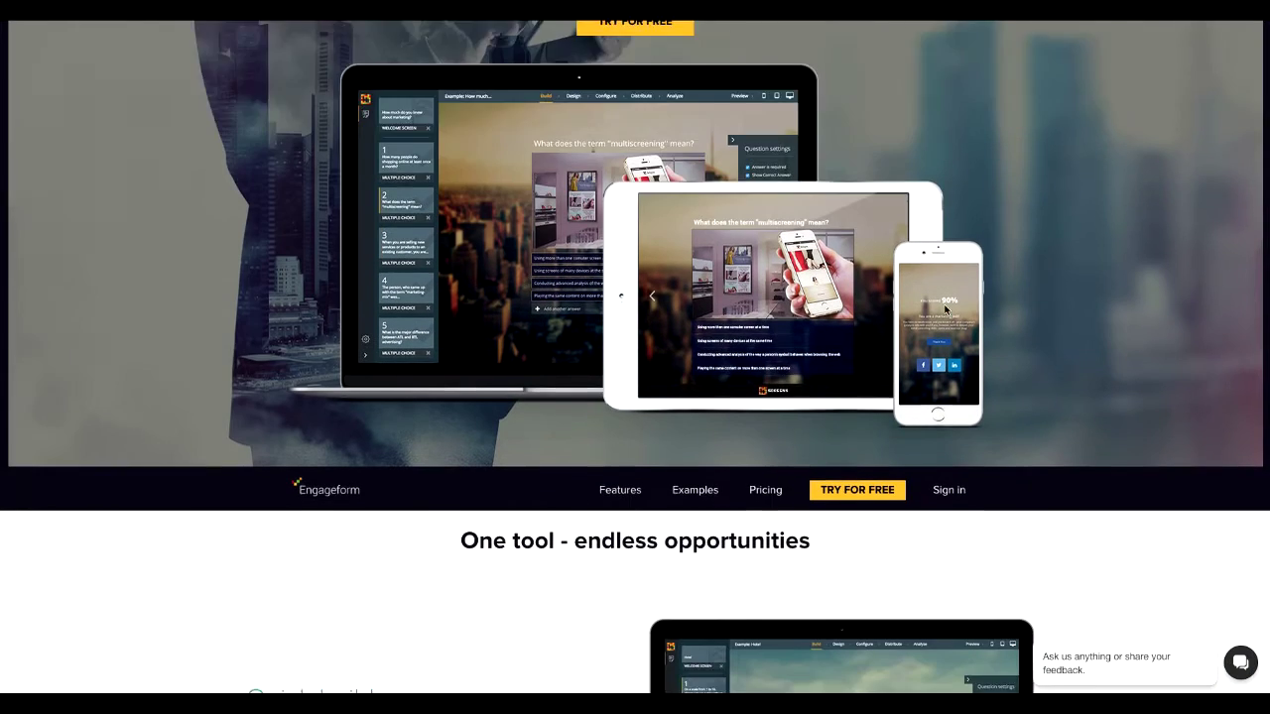
scroll(944, 311, "down", 8)
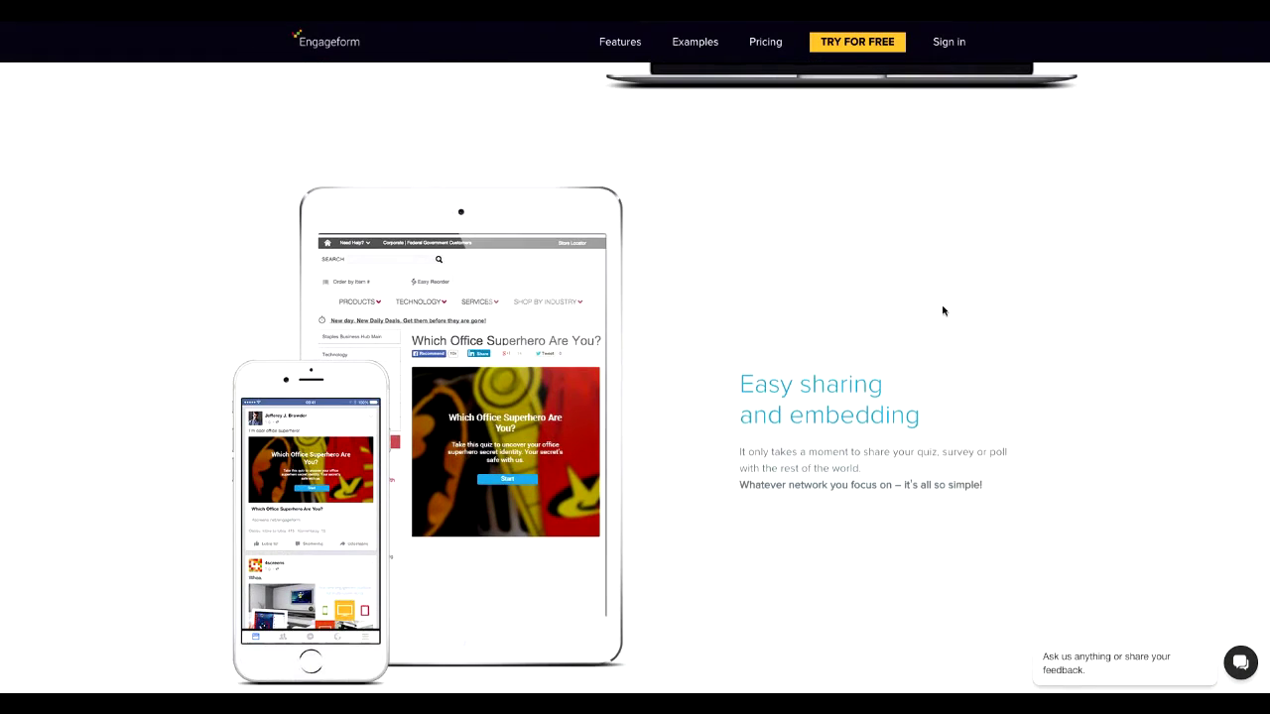
scroll(940, 310, "down", 1)
scroll(940, 310, "down", 3)
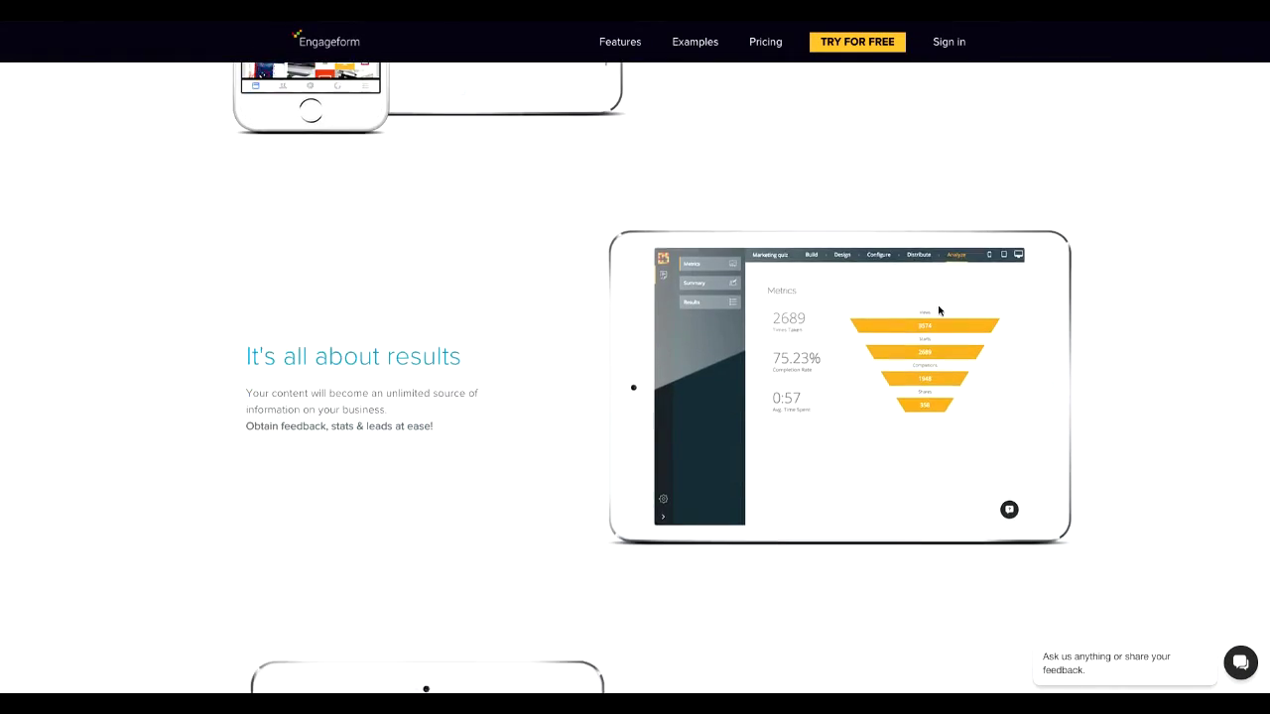
scroll(938, 310, "down", 2)
scroll(938, 310, "down", 3)
scroll(939, 310, "down", 2)
scroll(939, 310, "down", 2)
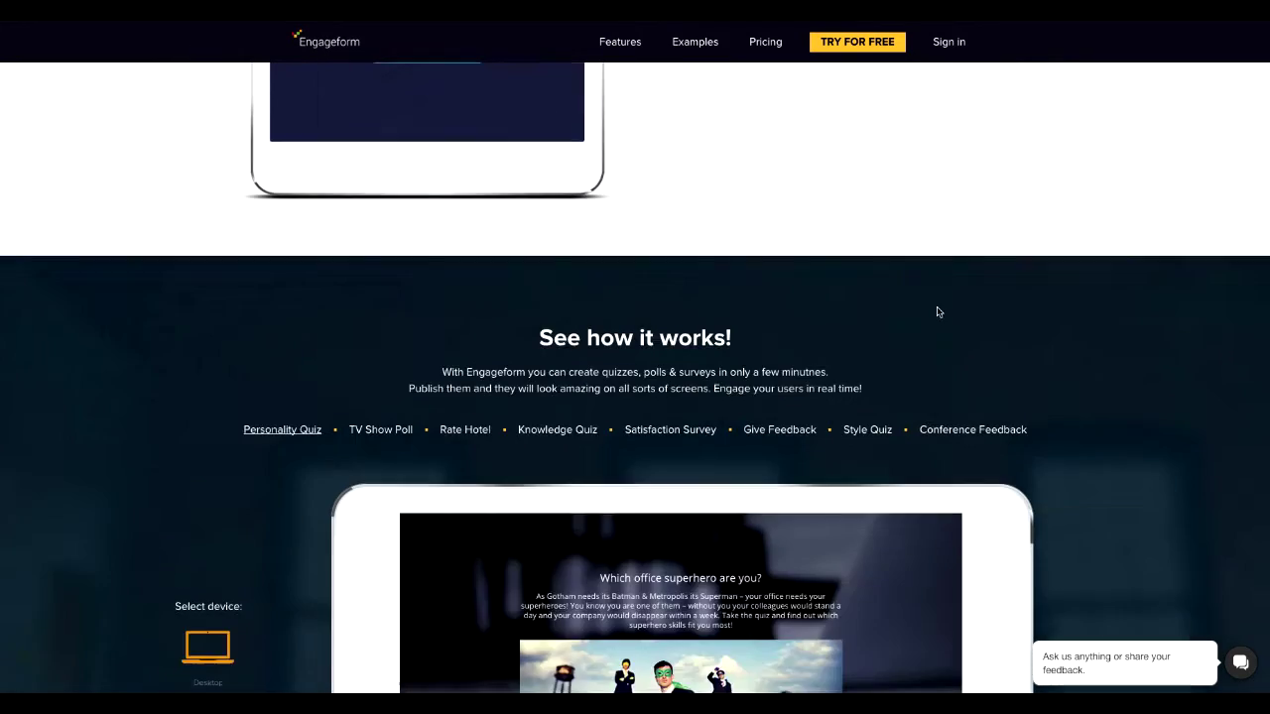
scroll(938, 311, "down", 2)
left_click(367, 208)
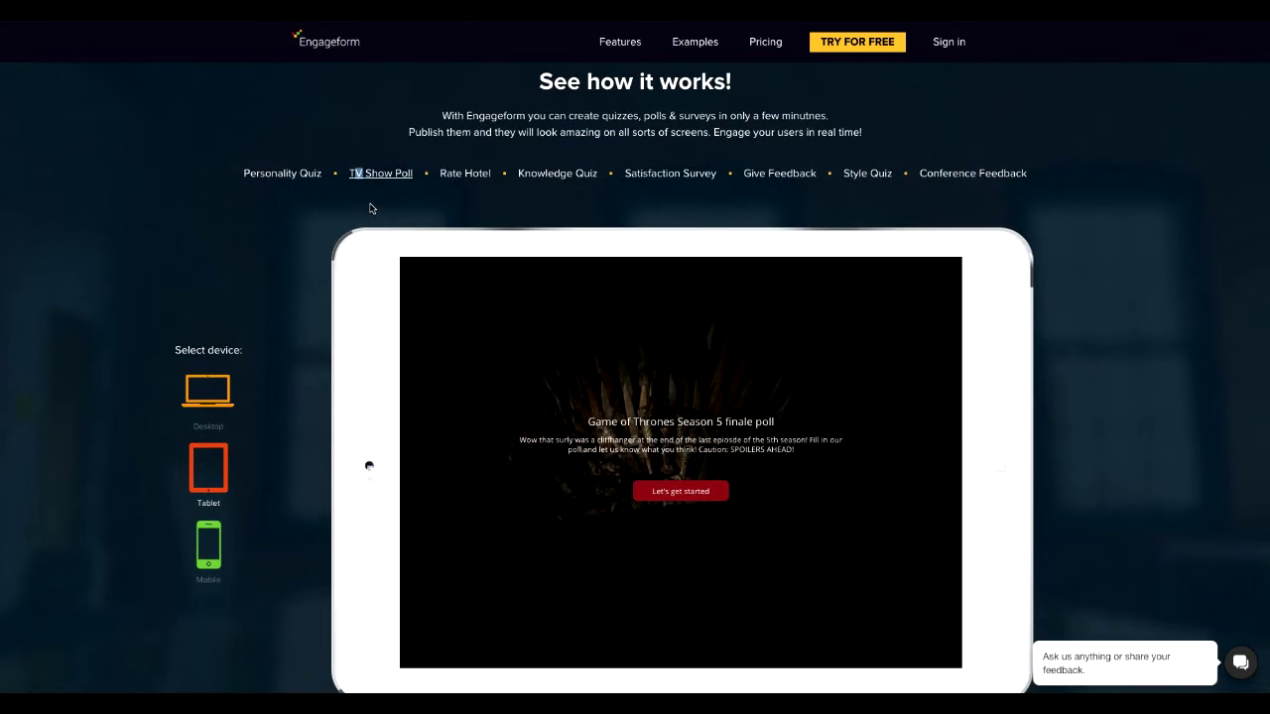
left_click(463, 178)
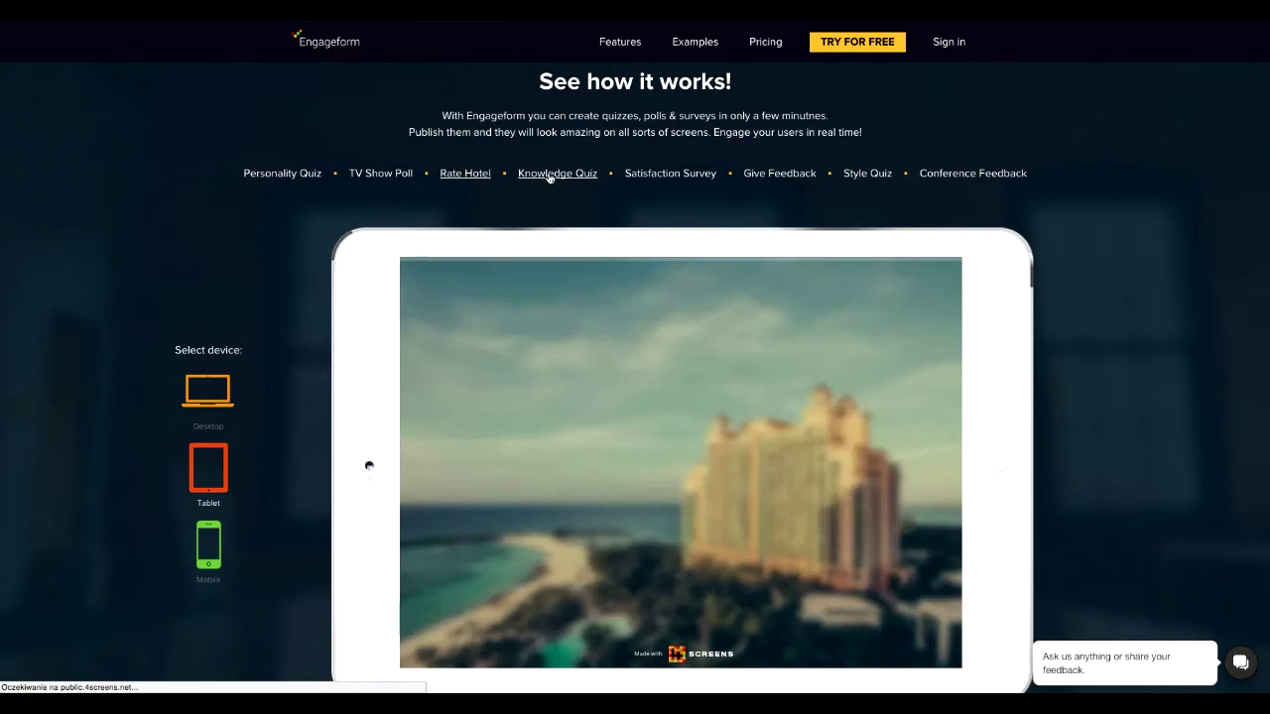
left_click(548, 177)
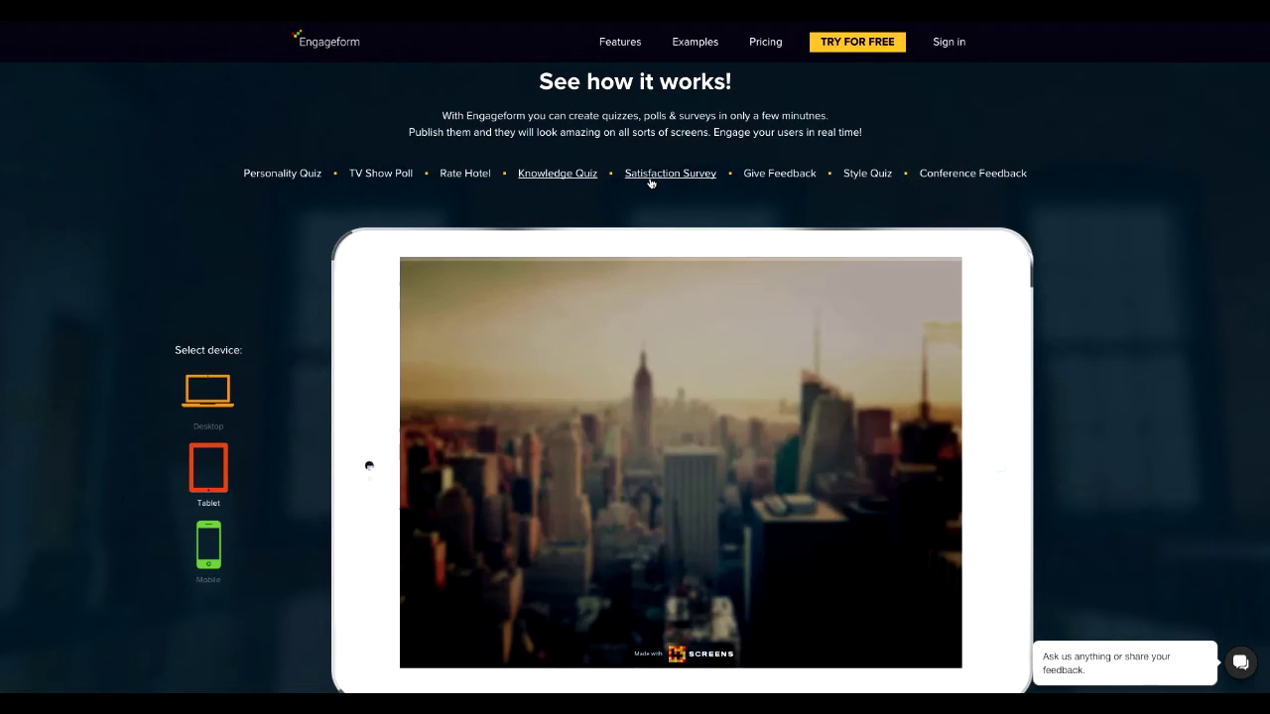
- Answer 50% in the Knowledge Quiz demo and star-rate the Thai Spot in Give Feedback
left_click(688, 612)
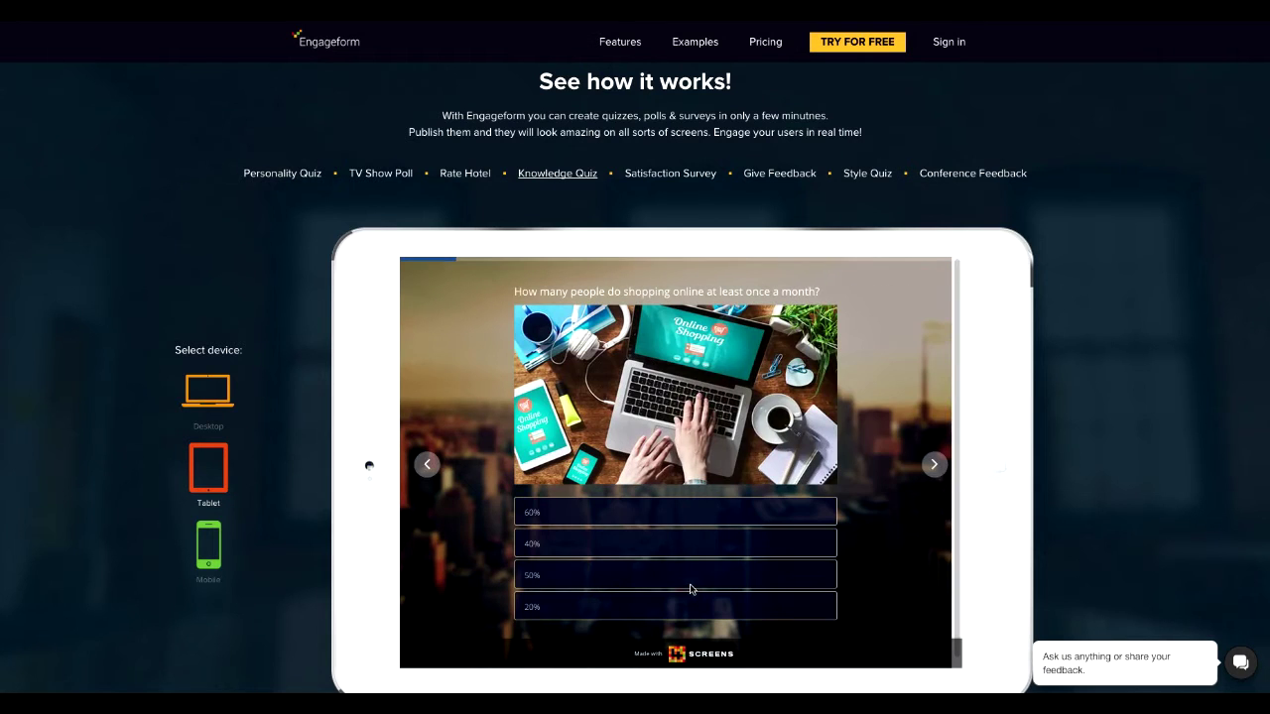
left_click(692, 589)
left_click(763, 176)
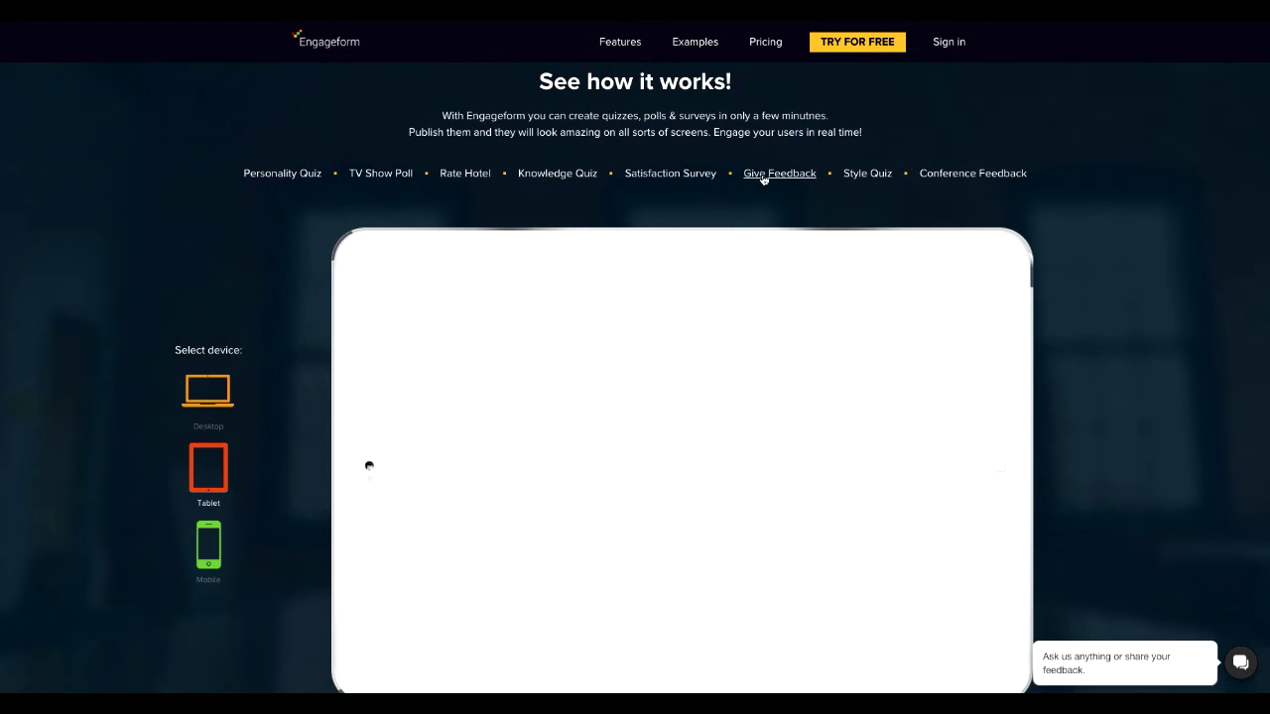
left_click(675, 585)
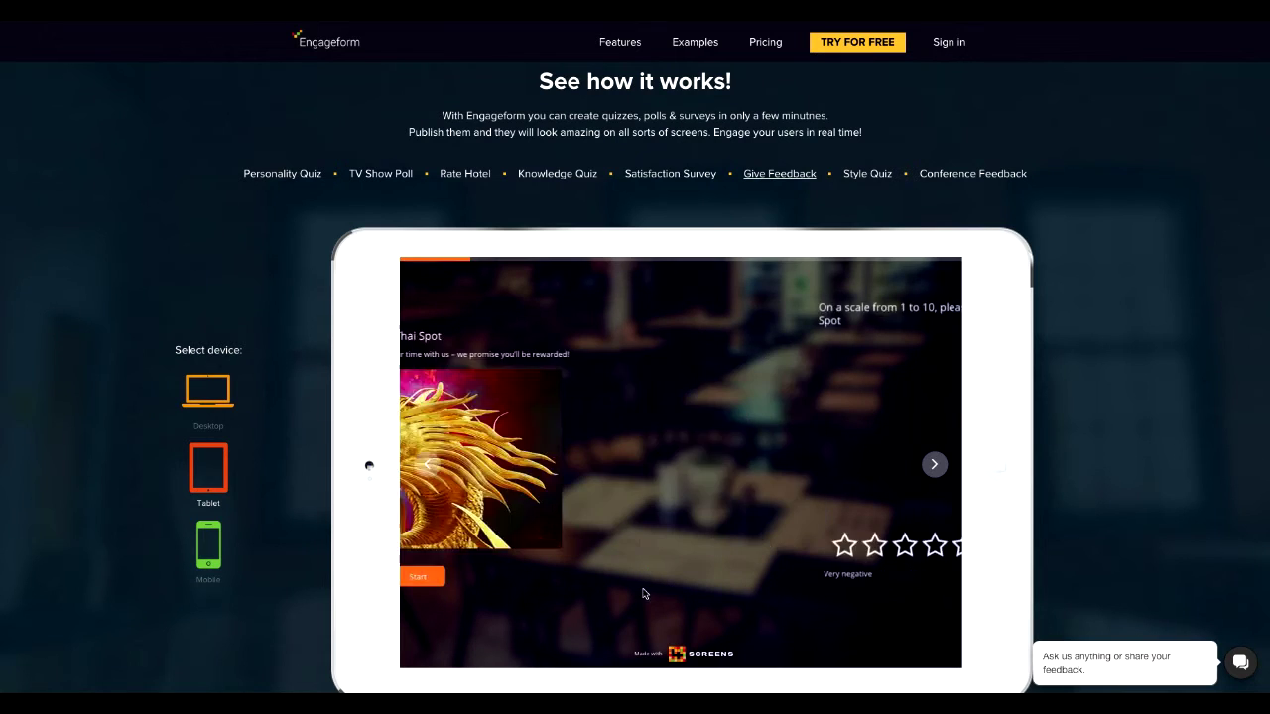
left_click(696, 551)
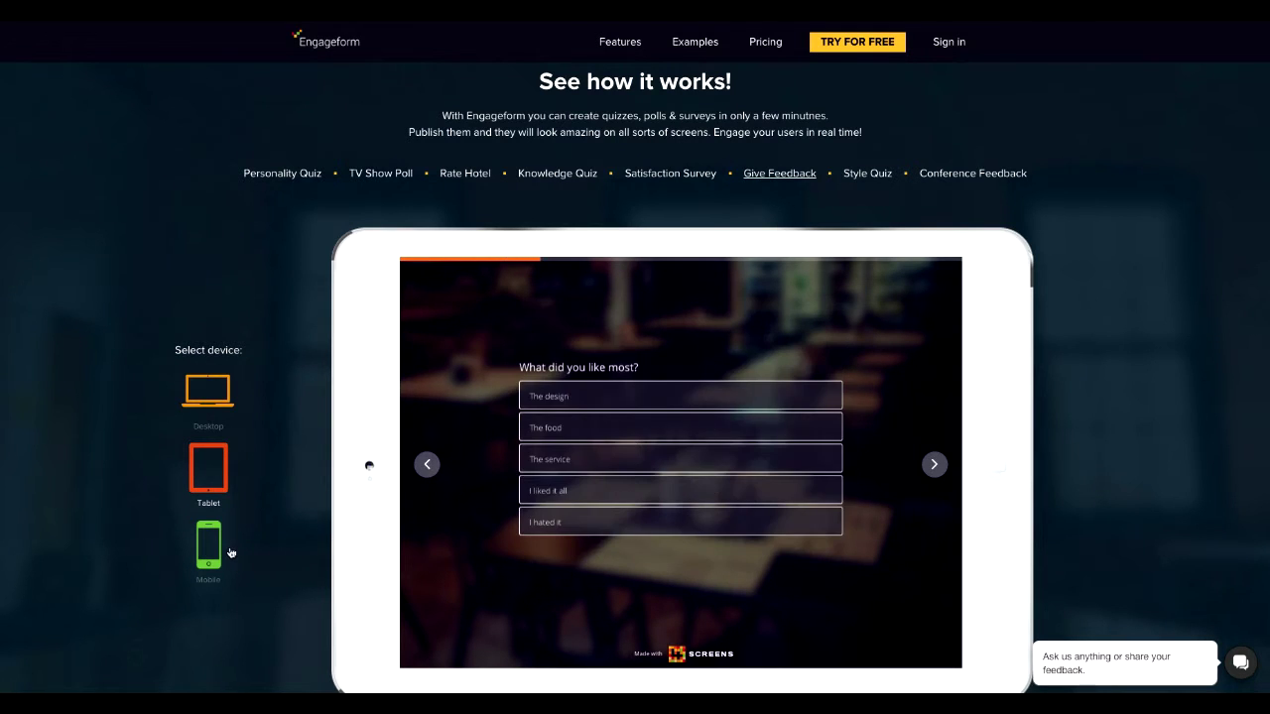
- Switch the demo to mobile, pick The service, and start the Conference Feedback demo
left_click(222, 553)
left_click(729, 498)
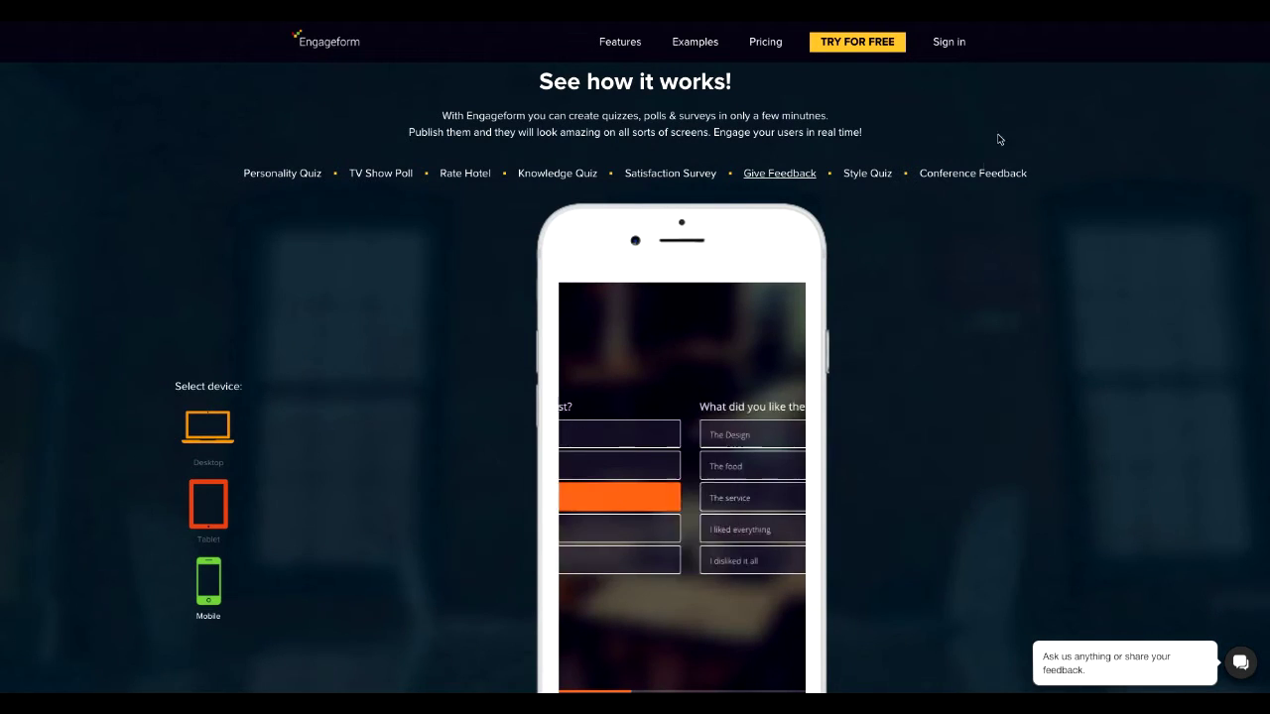
left_click(975, 175)
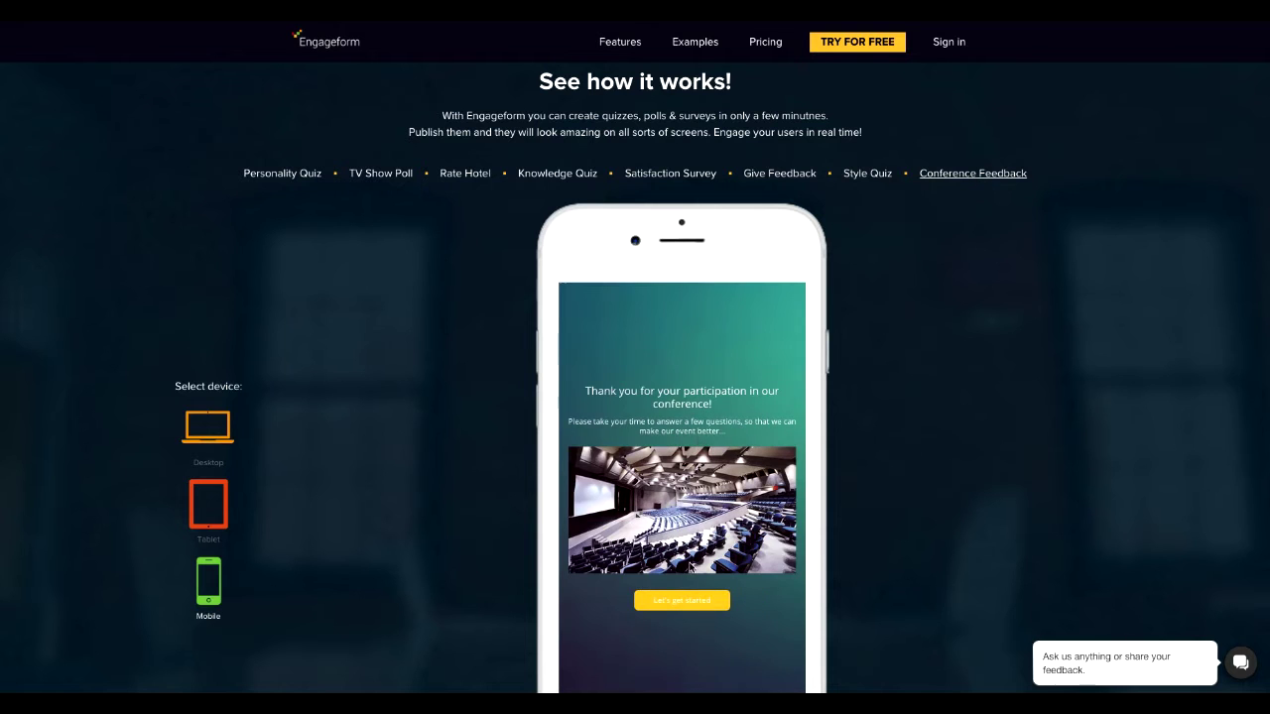
left_click(699, 600)
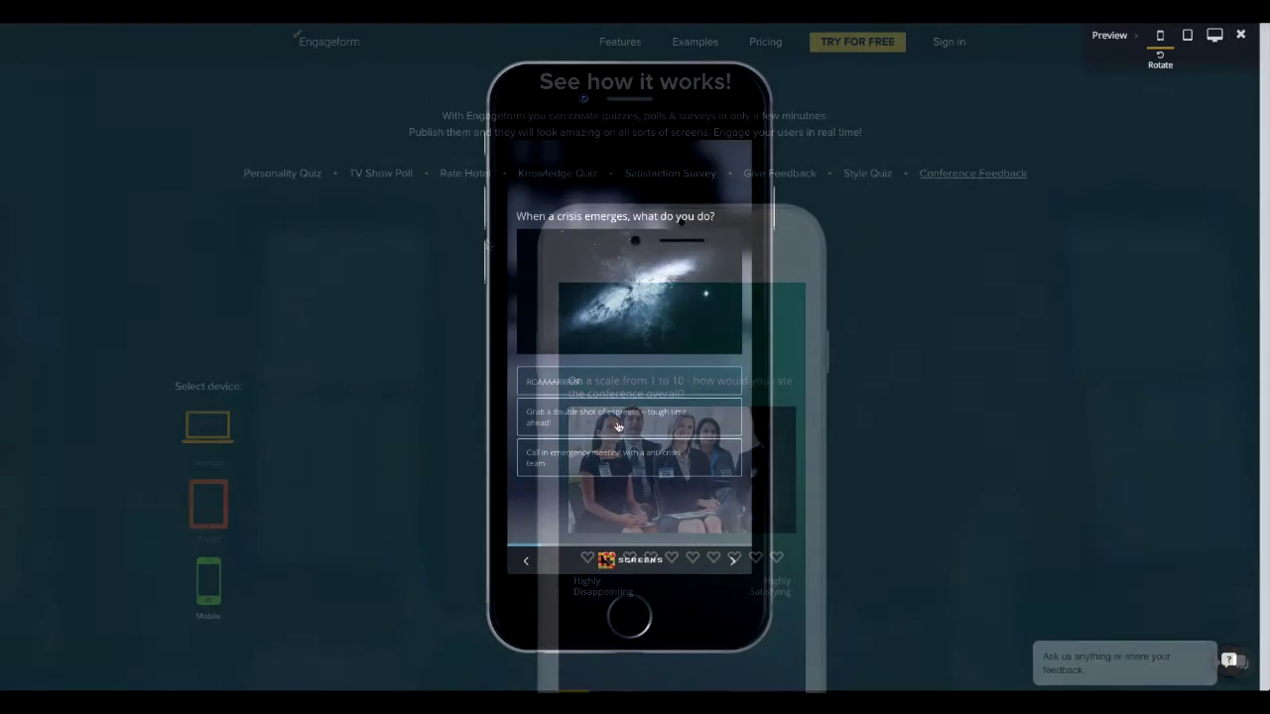
- Answer the quiz preview with espresso, Hulk, Coffeemaker, Let's join efforts! and The office, obviously!
left_click(616, 421)
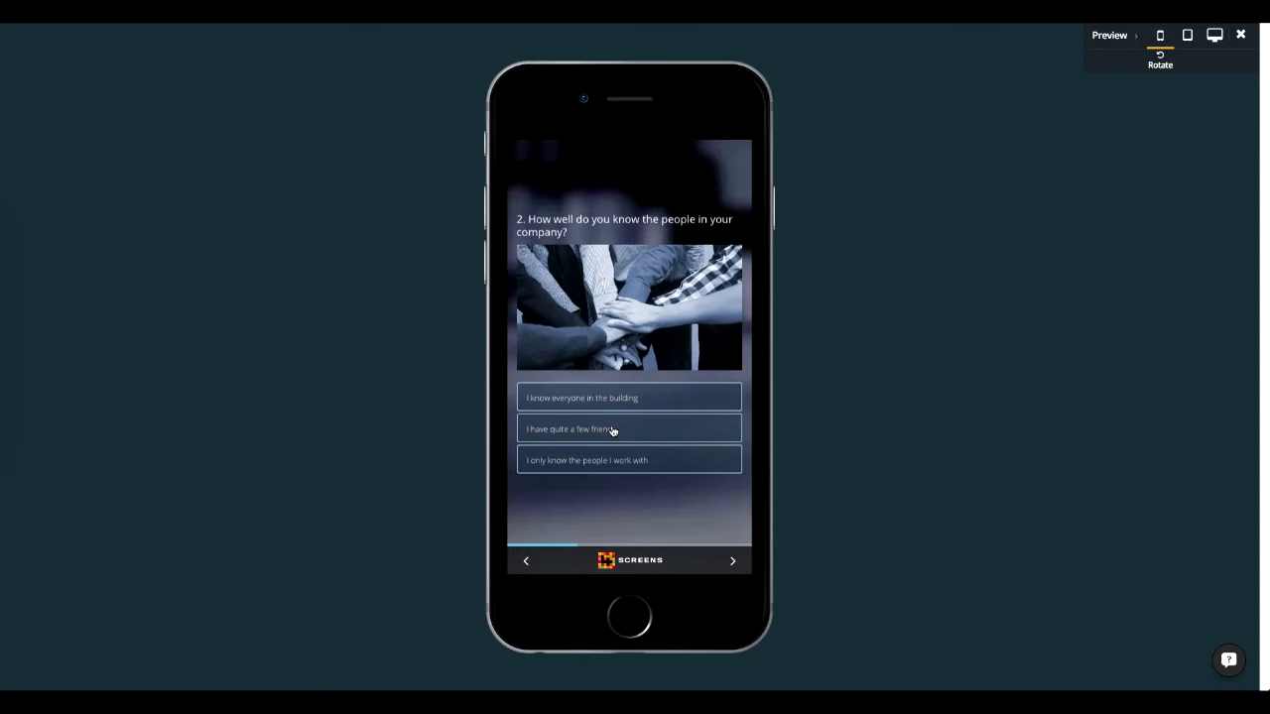
left_click(612, 430)
left_click(624, 462)
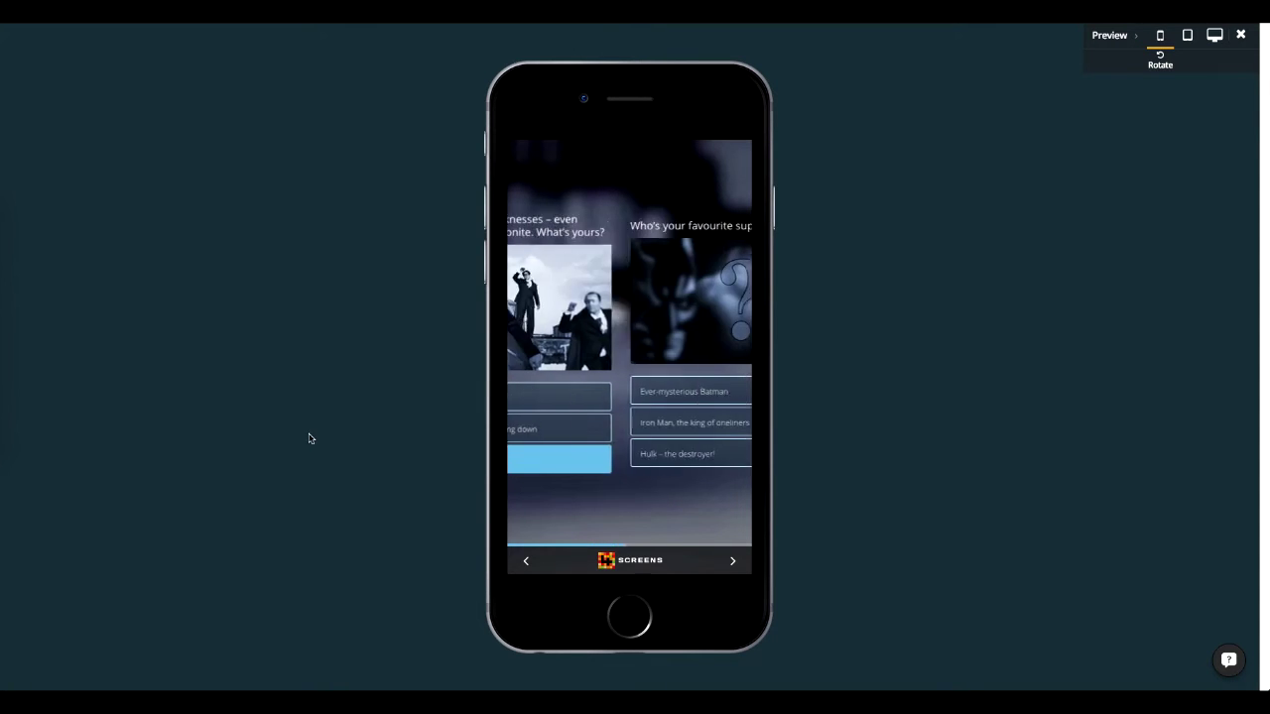
left_click(575, 459)
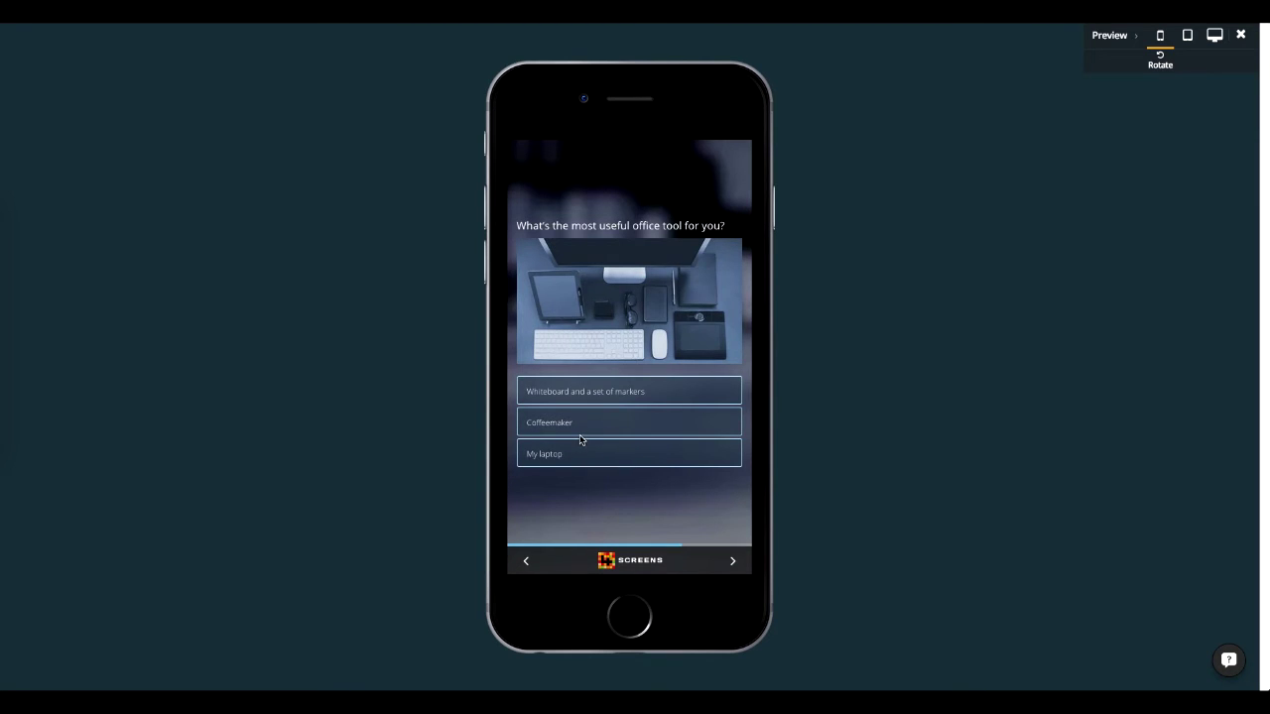
left_click(581, 436)
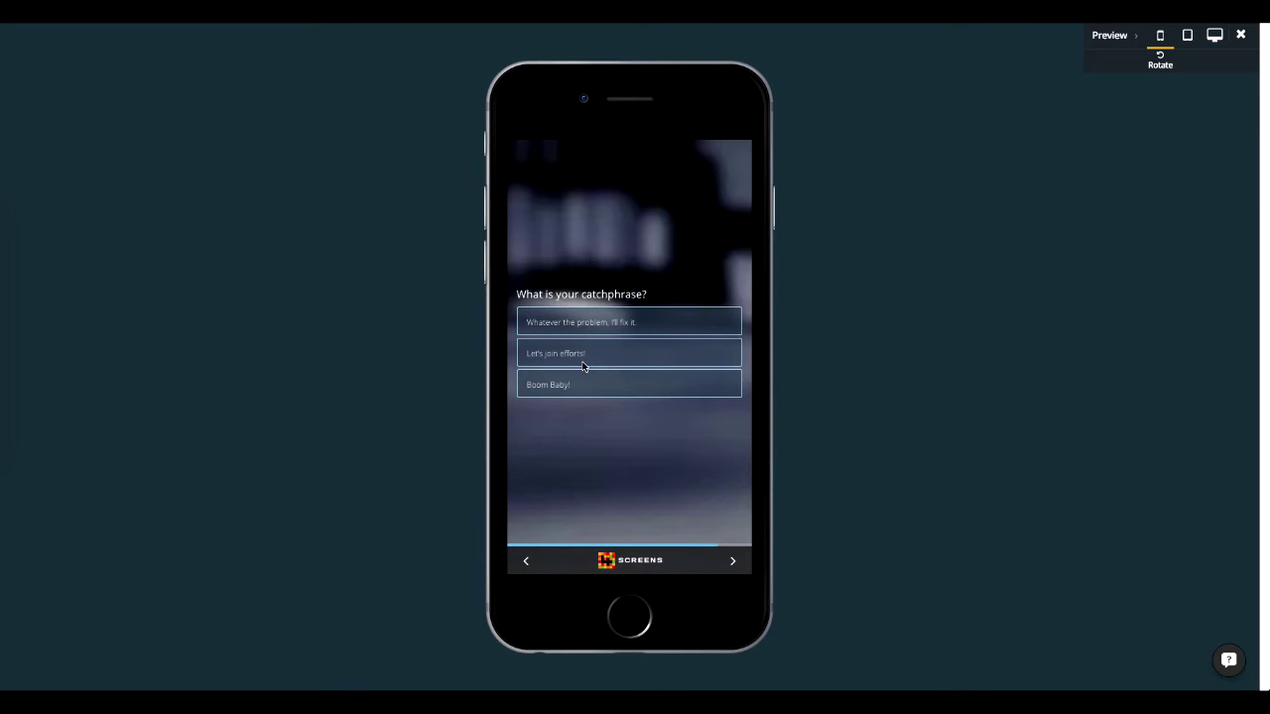
left_click(582, 366)
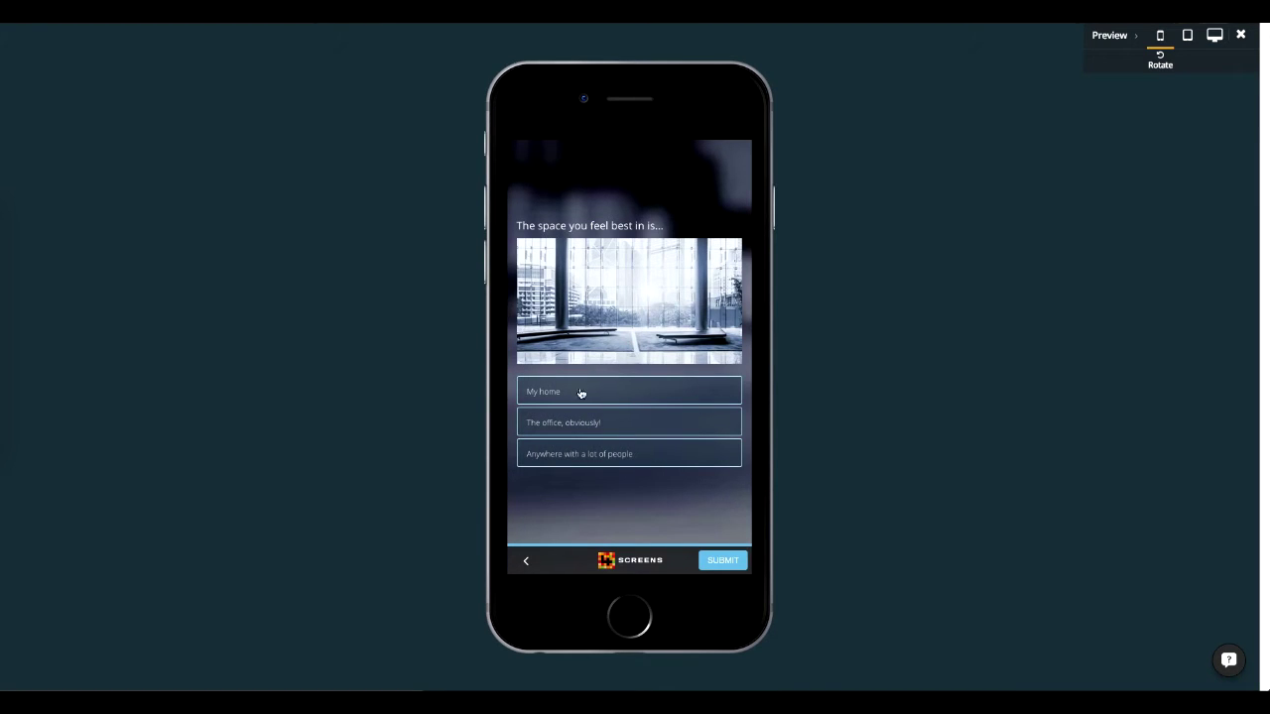
left_click(577, 428)
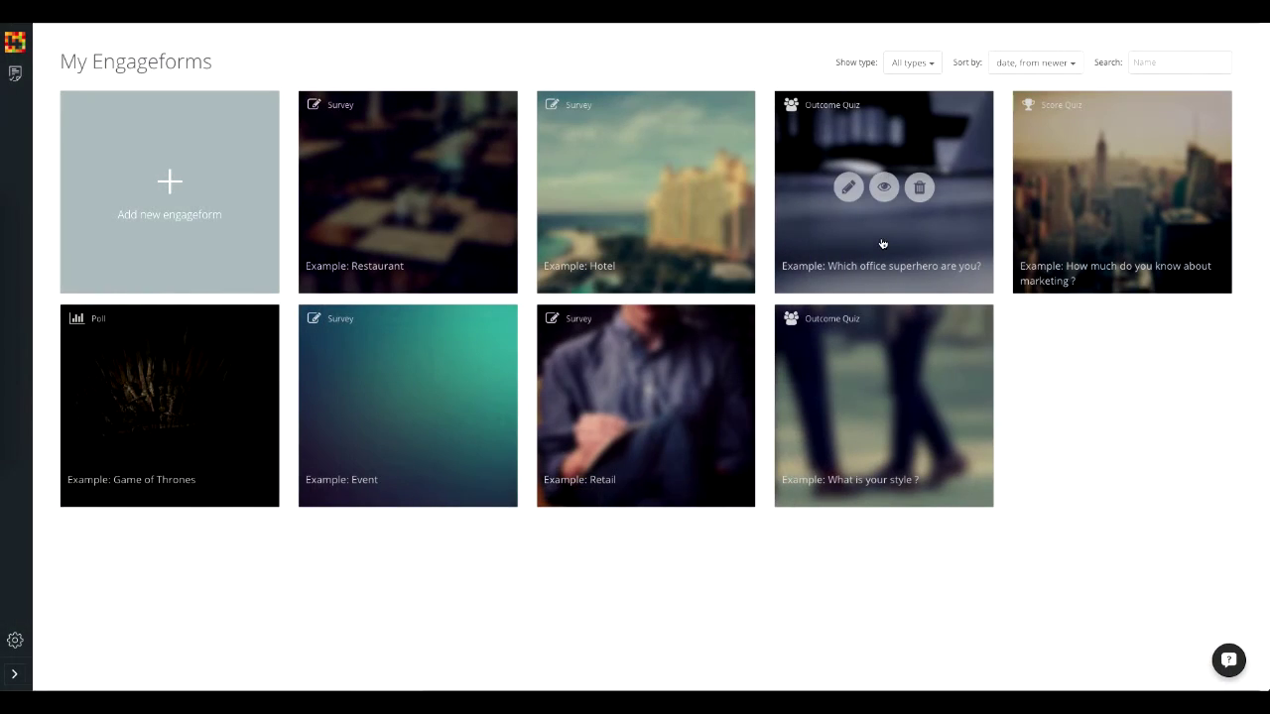
- Open the office superhero quiz in the editor
left_click(881, 243)
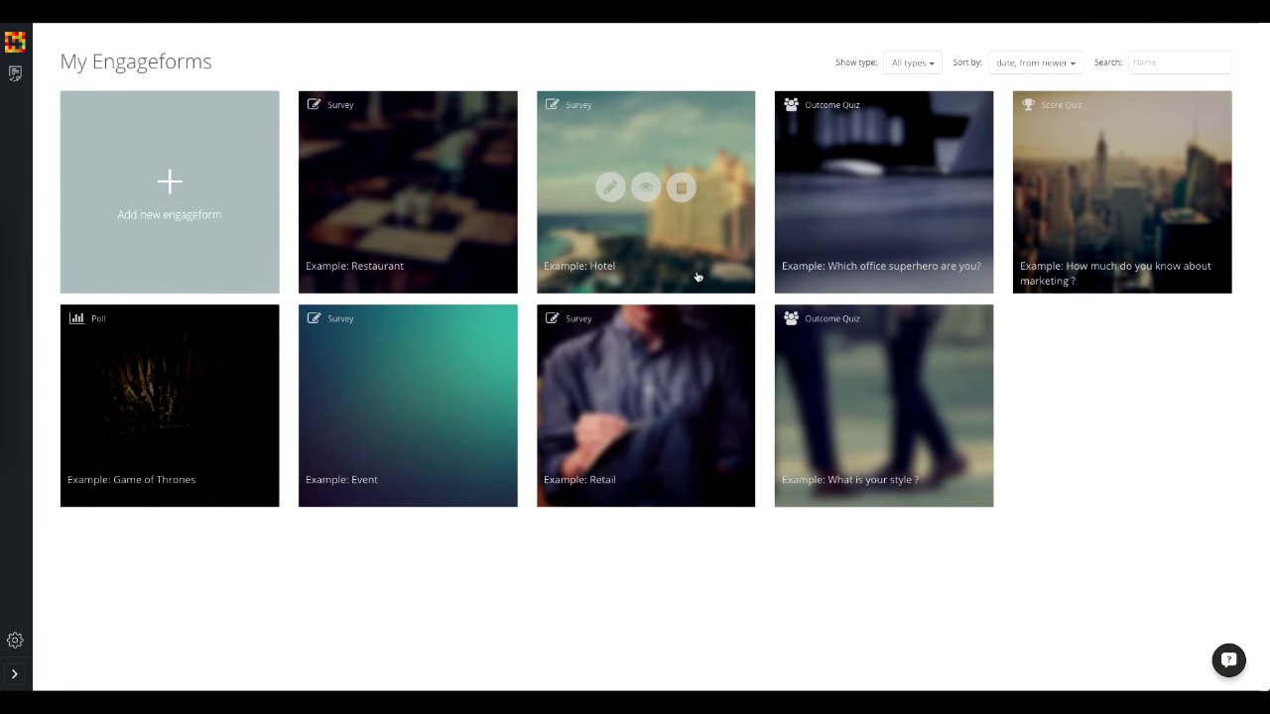
mouse_move(618, 326)
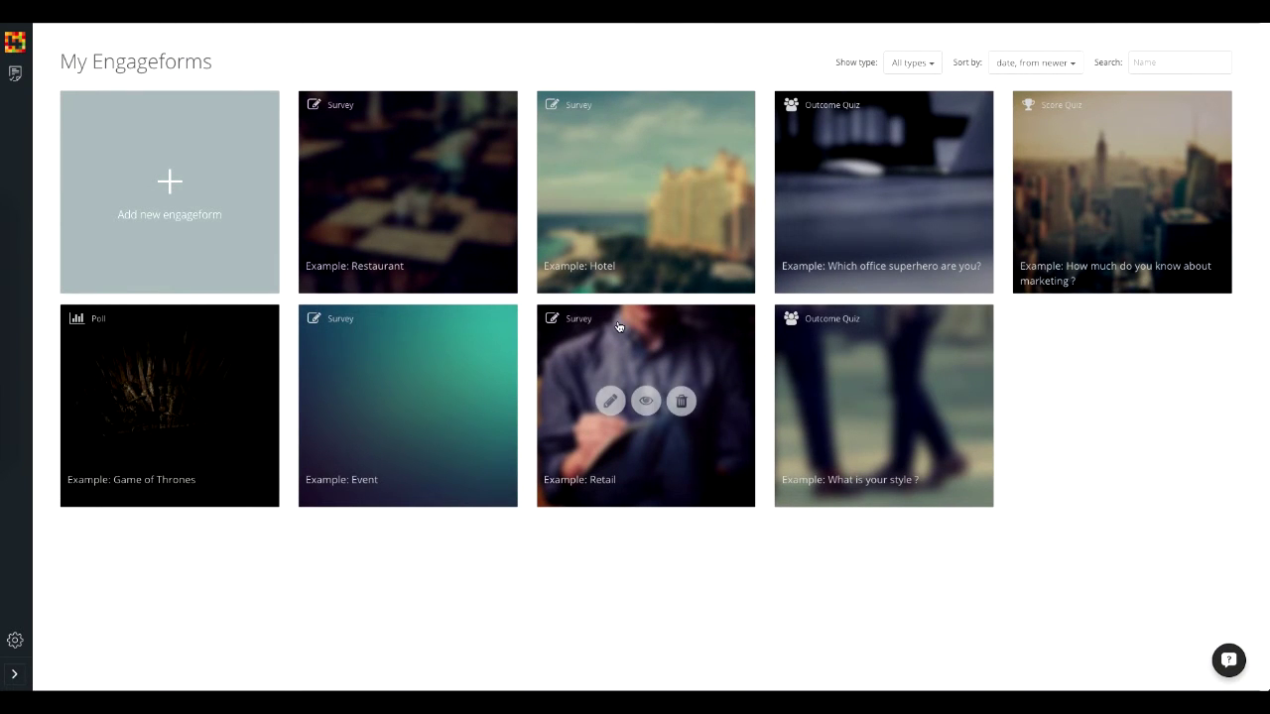
- Name a new engageform 'example' and try the Poll, Score Quiz and Outcome Quiz types
left_click(129, 192)
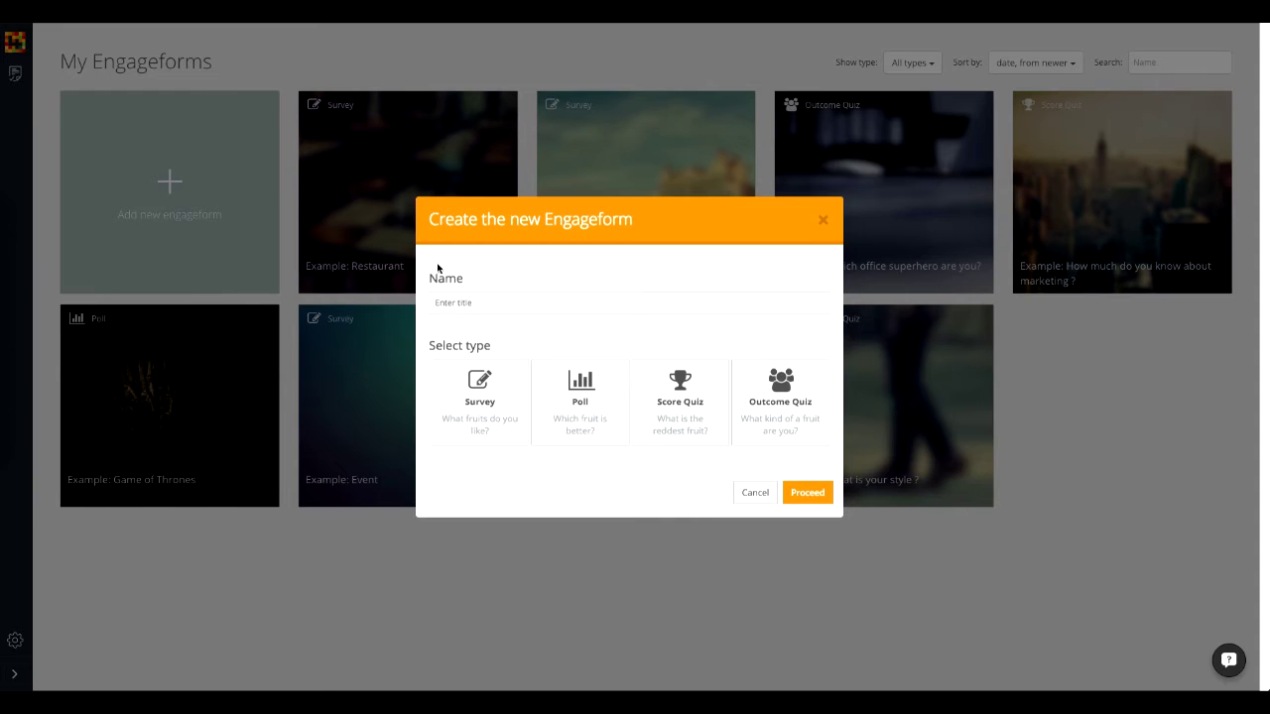
type("example")
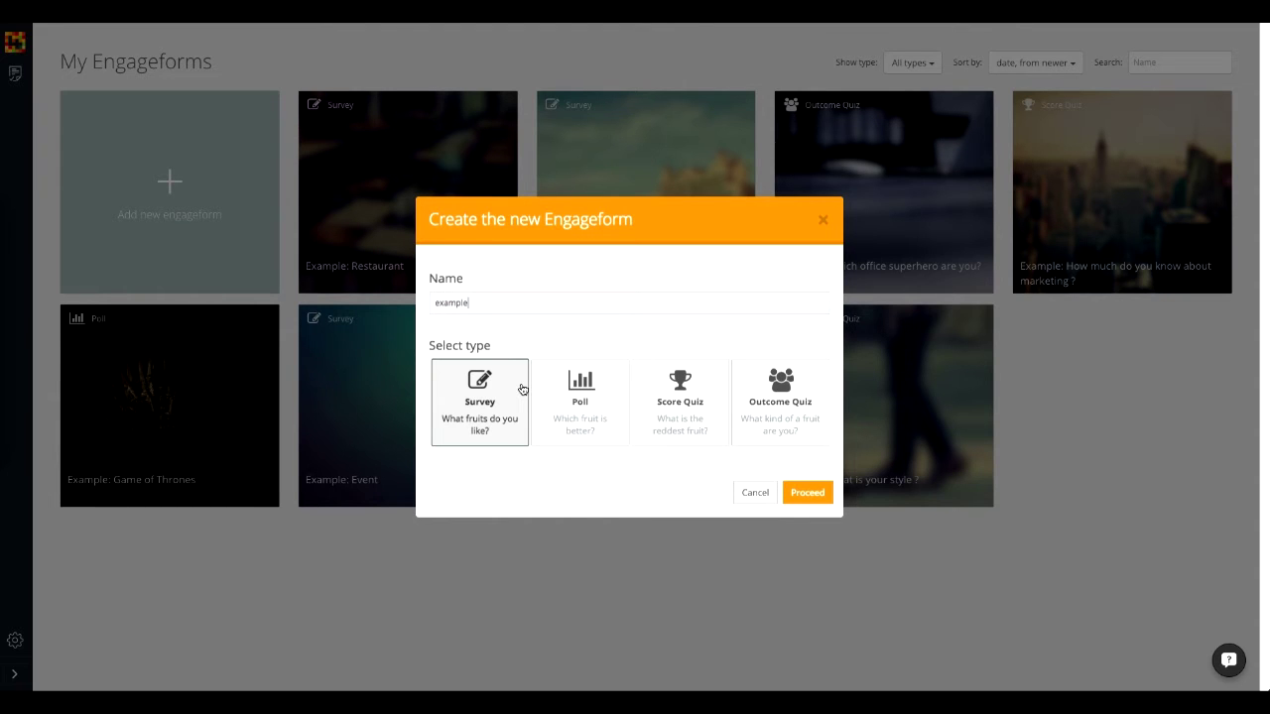
left_click(546, 389)
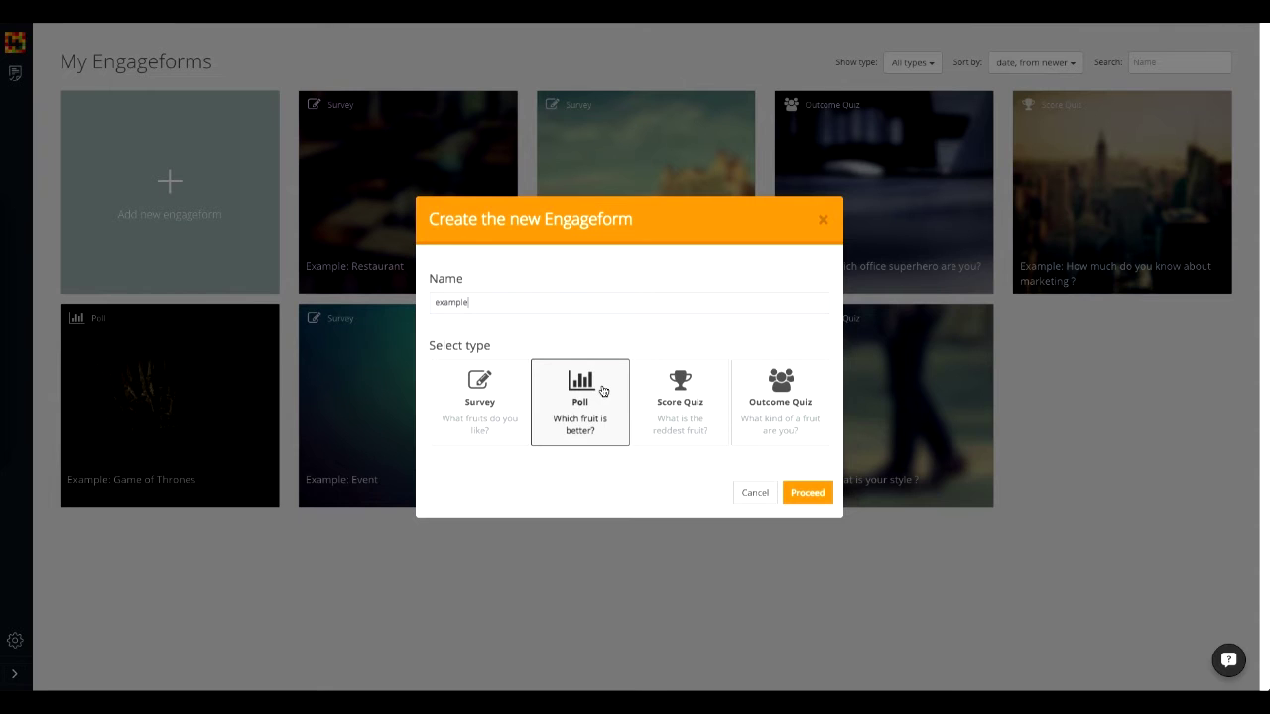
left_click(638, 388)
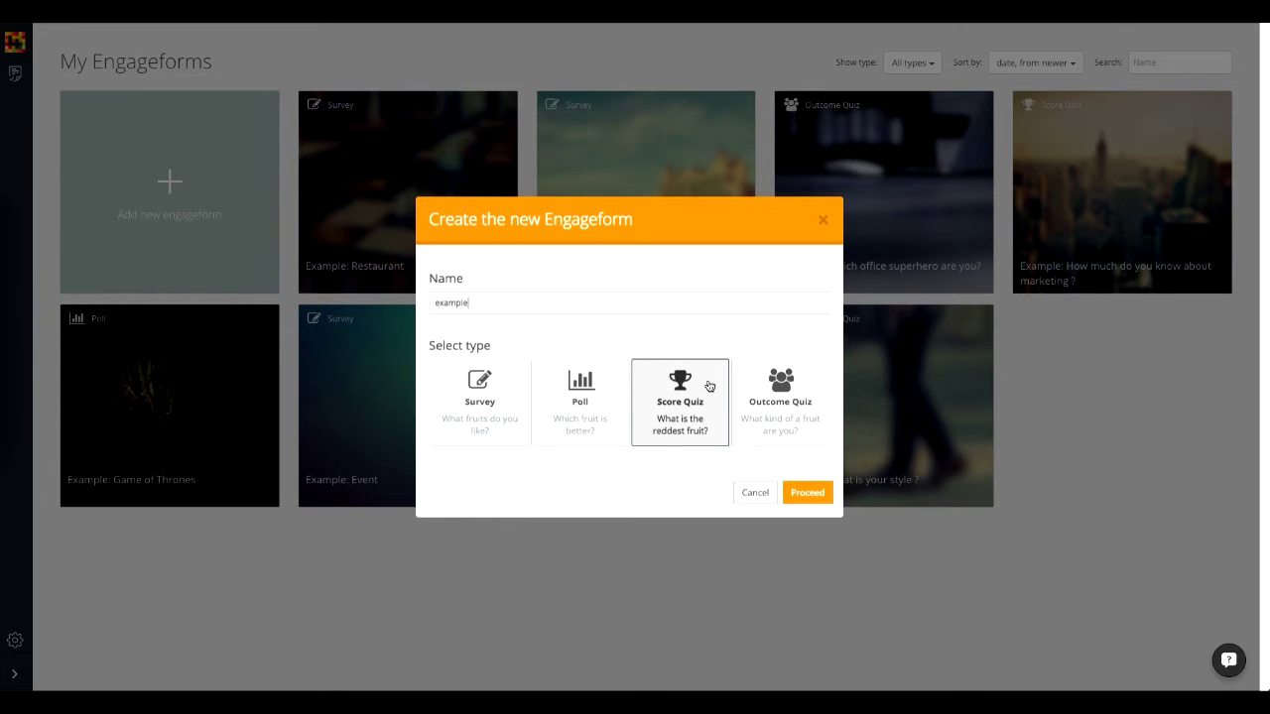
left_click(740, 383)
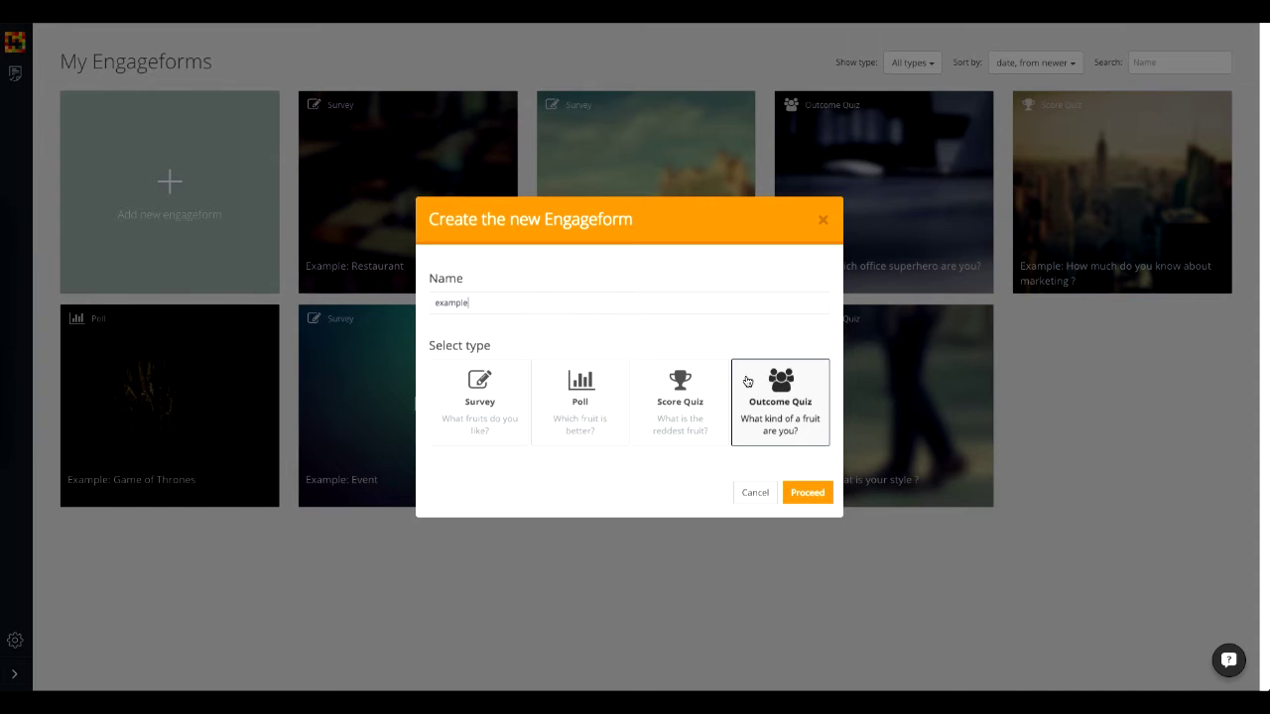
- Cycle through the Score Quiz, Survey and Poll types, ending on Outcome Quiz
left_click(747, 381)
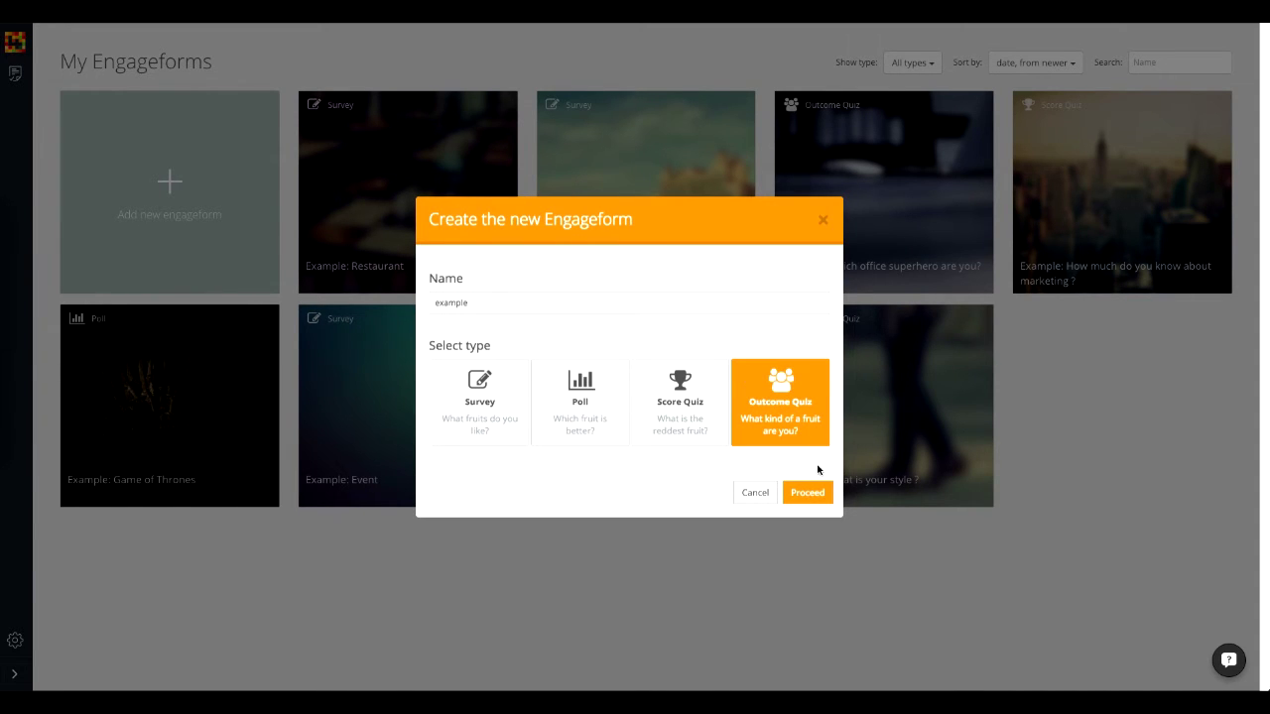
left_click(719, 419)
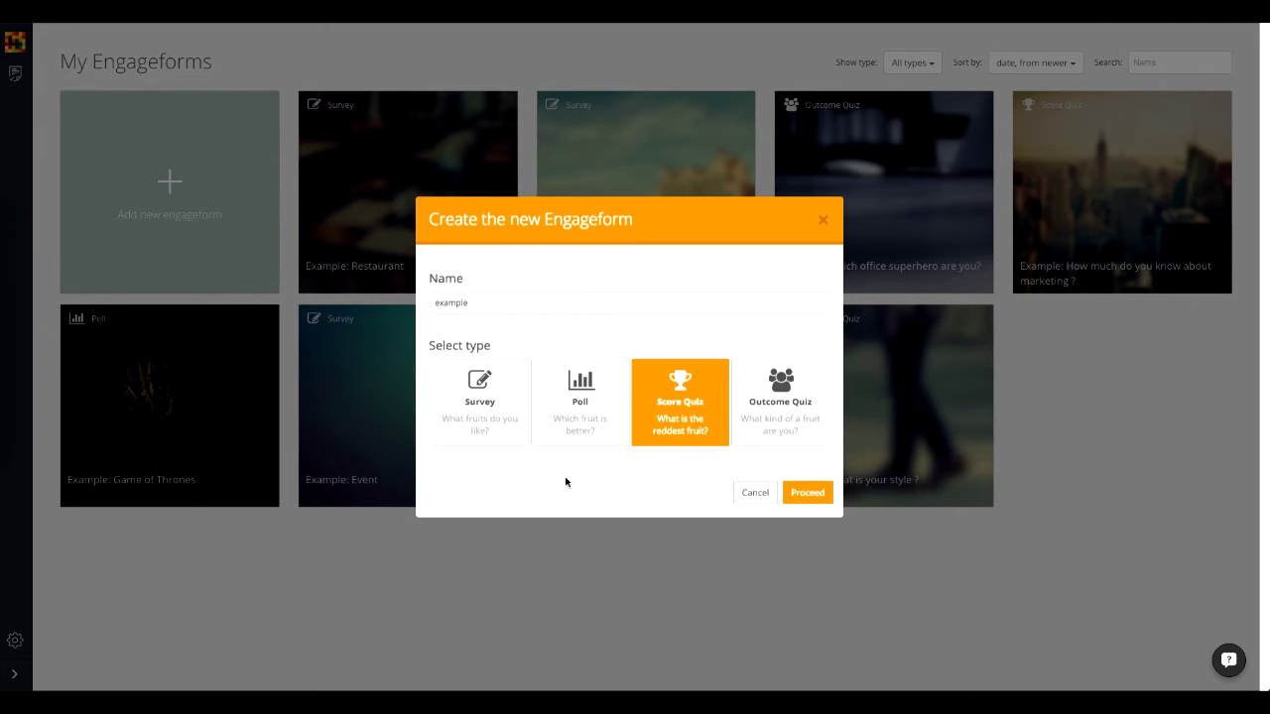
left_click(449, 397)
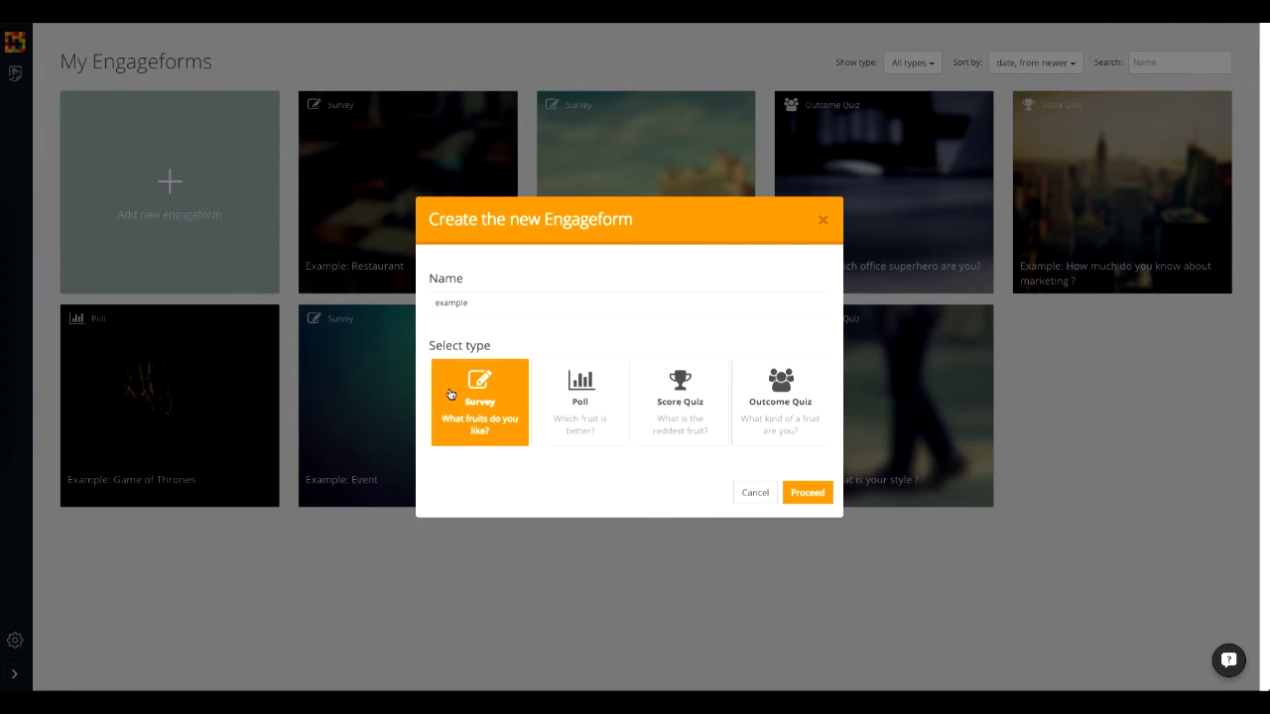
left_click(541, 396)
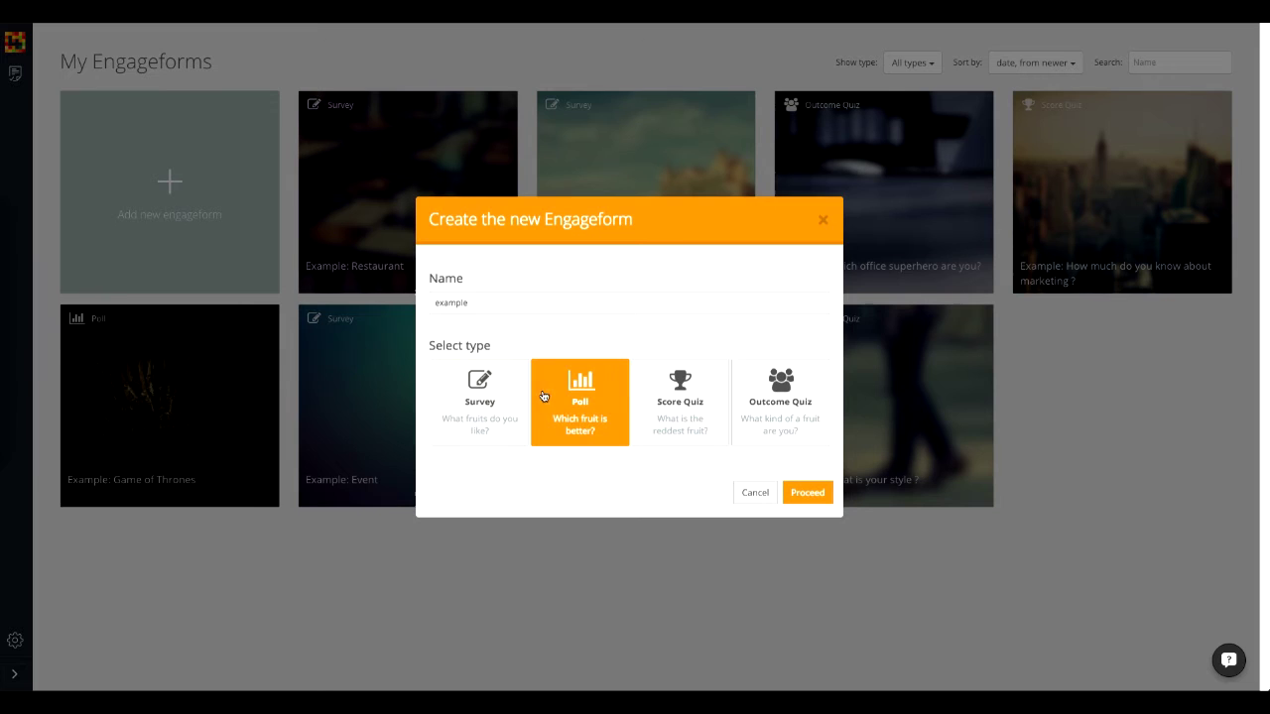
left_click(645, 391)
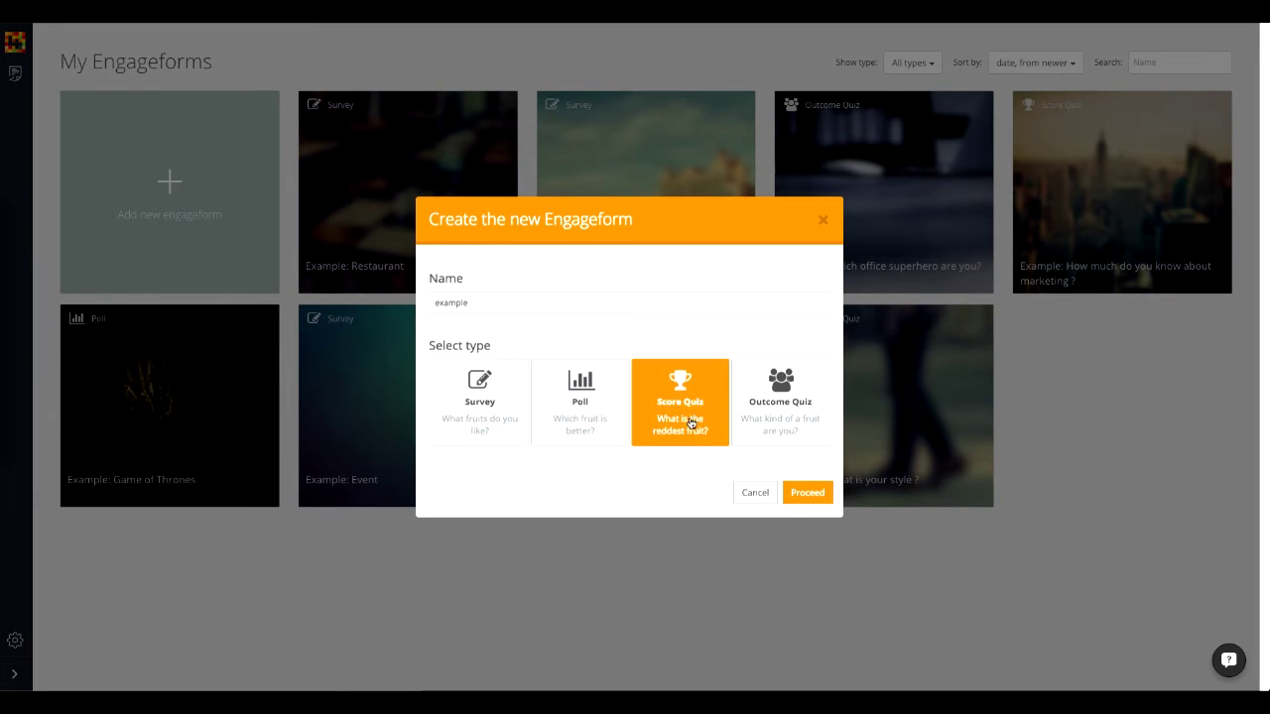
left_click(737, 401)
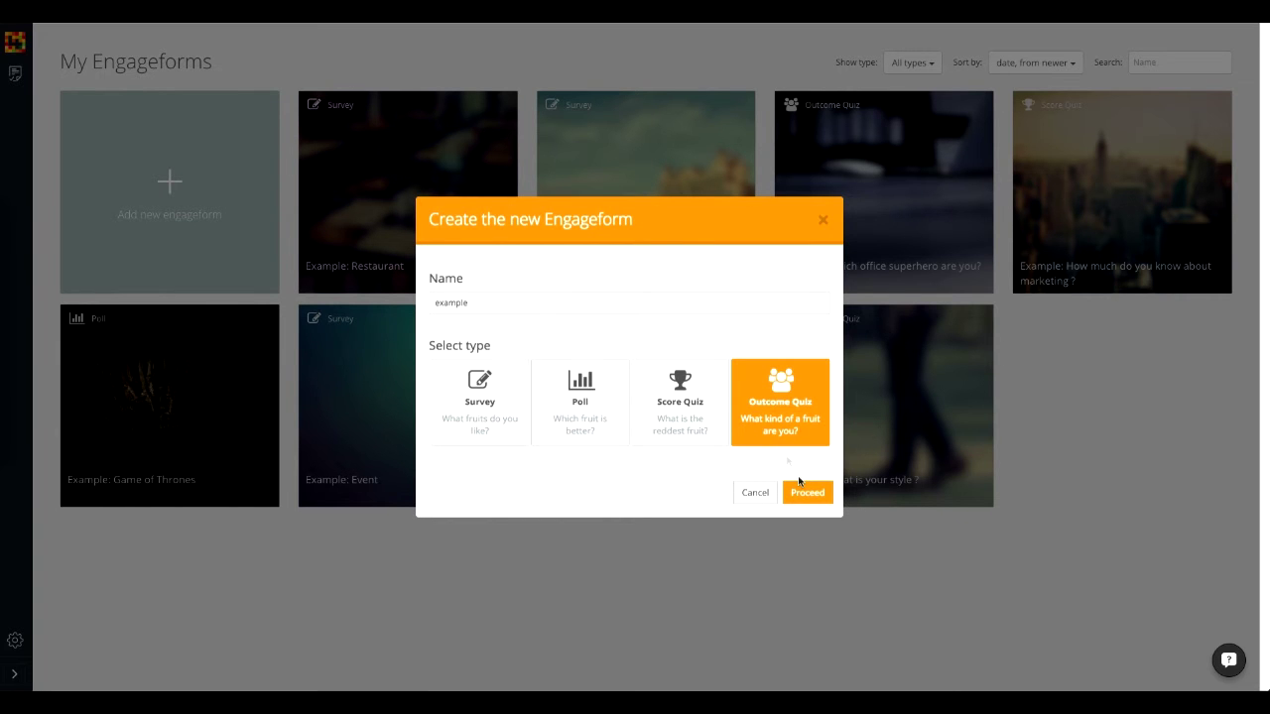
- Create the quiz, title the welcome screen 'What is your style?', and search mustache pictures
left_click(800, 486)
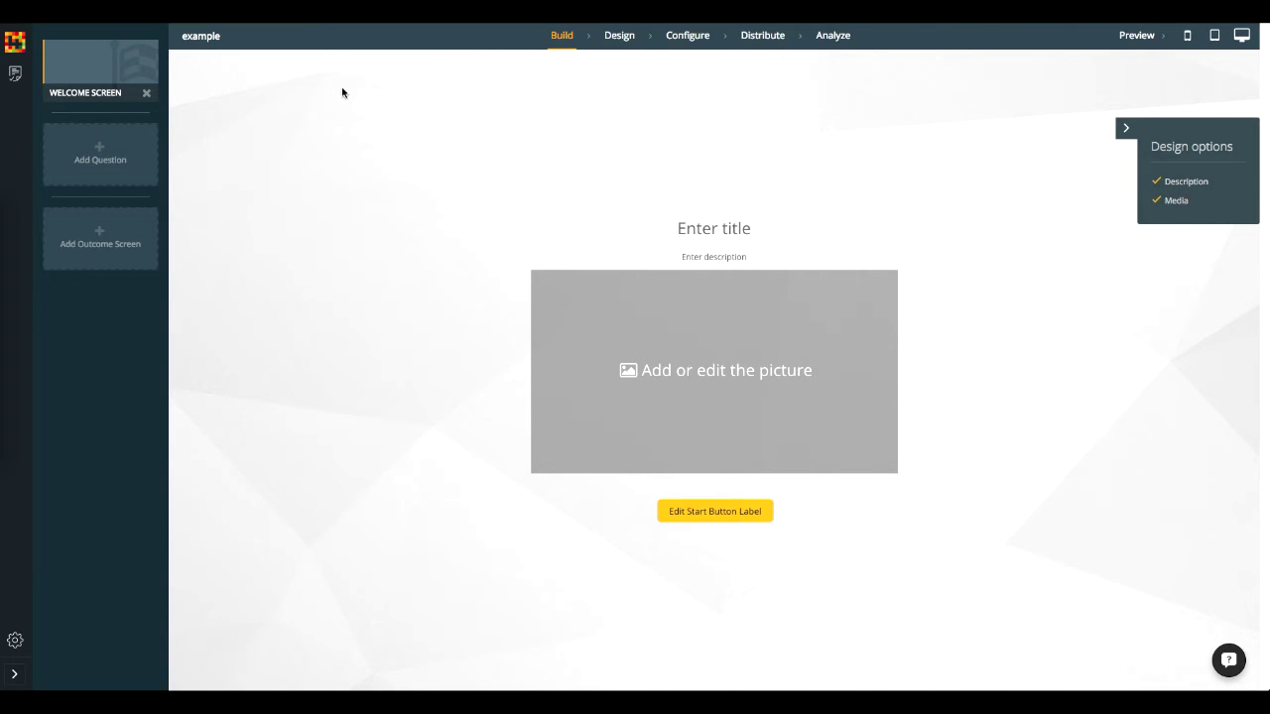
type("What is your style?")
left_click(821, 369)
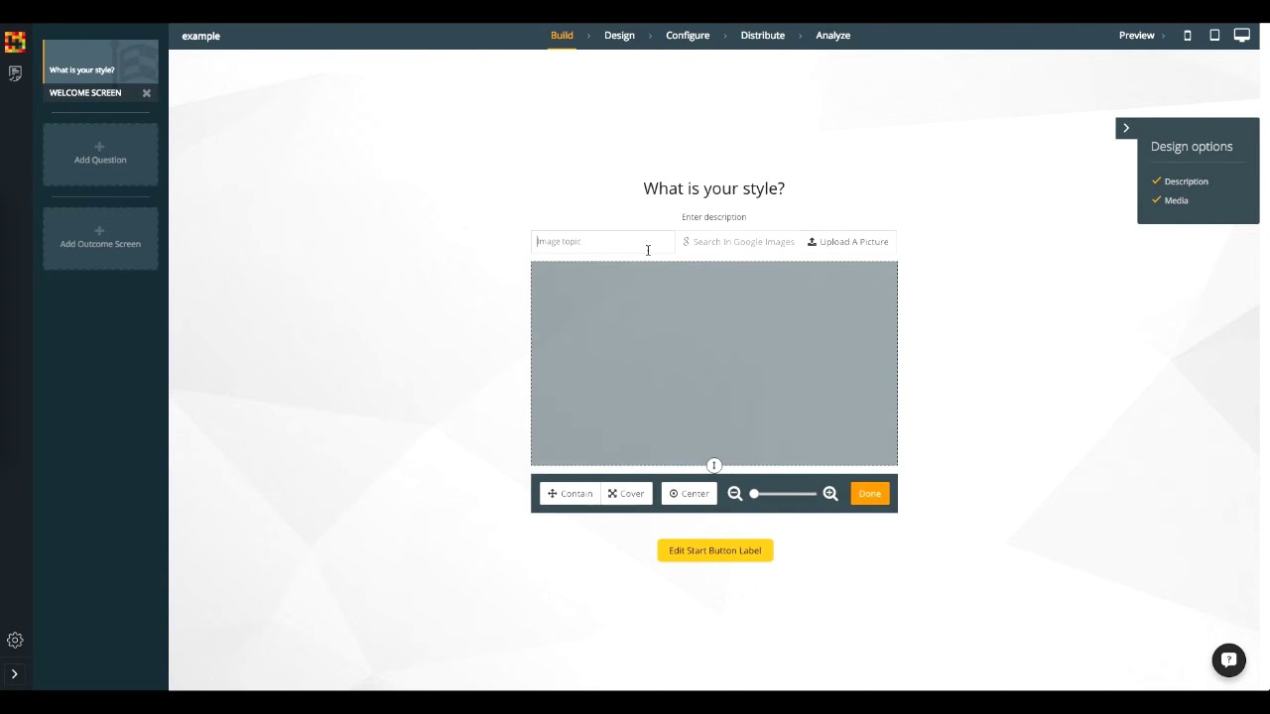
type("mustache")
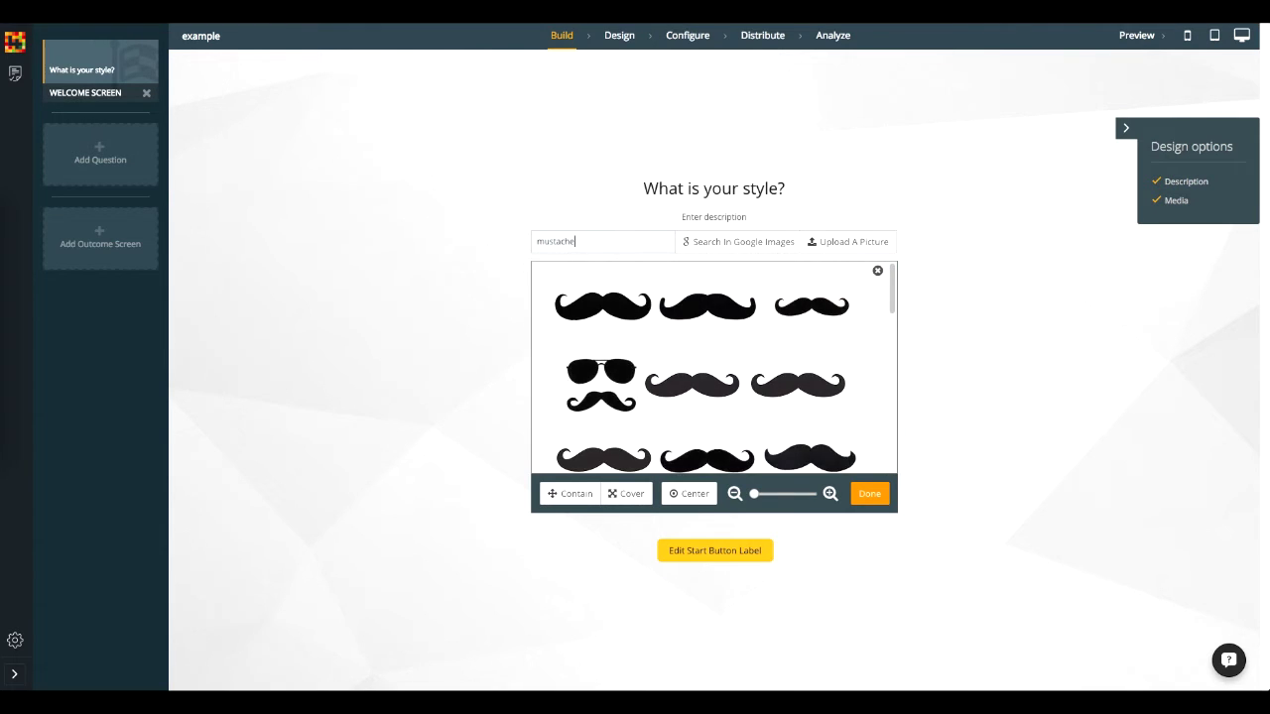
scroll(769, 424, "down", 1)
scroll(769, 424, "down", 2)
scroll(766, 423, "down", 2)
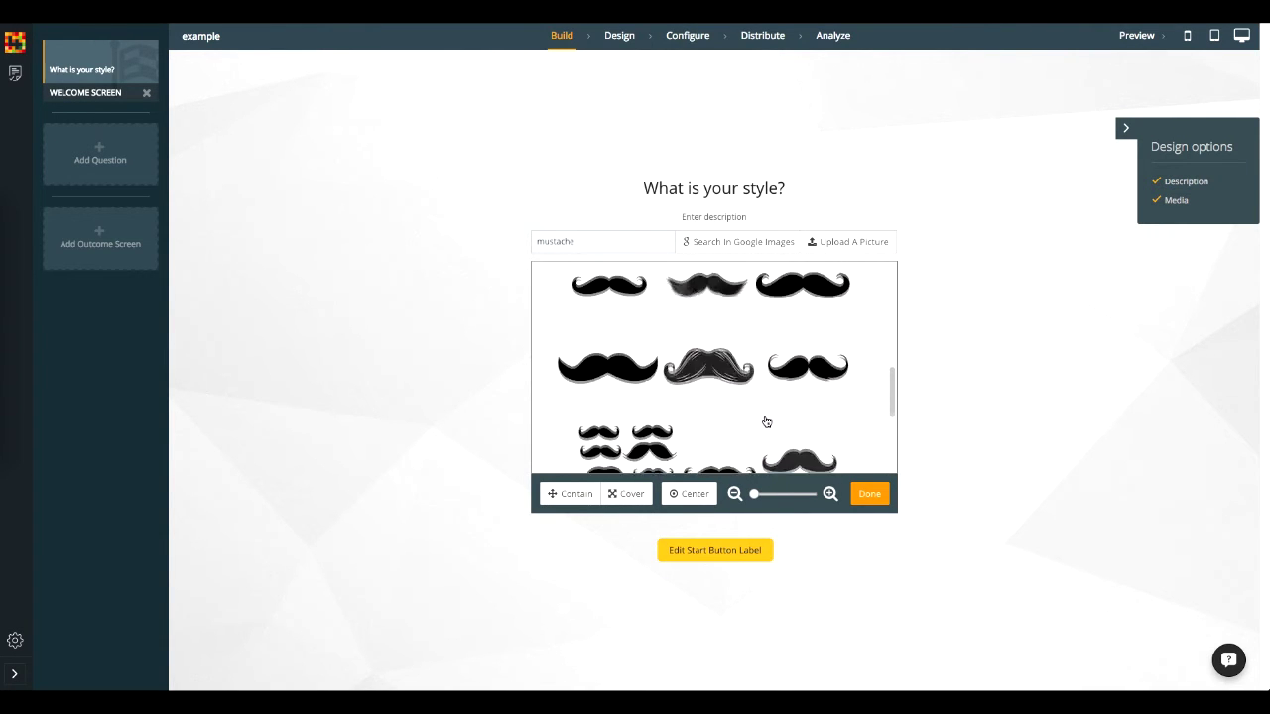
scroll(764, 422, "down", 2)
scroll(764, 422, "down", 1)
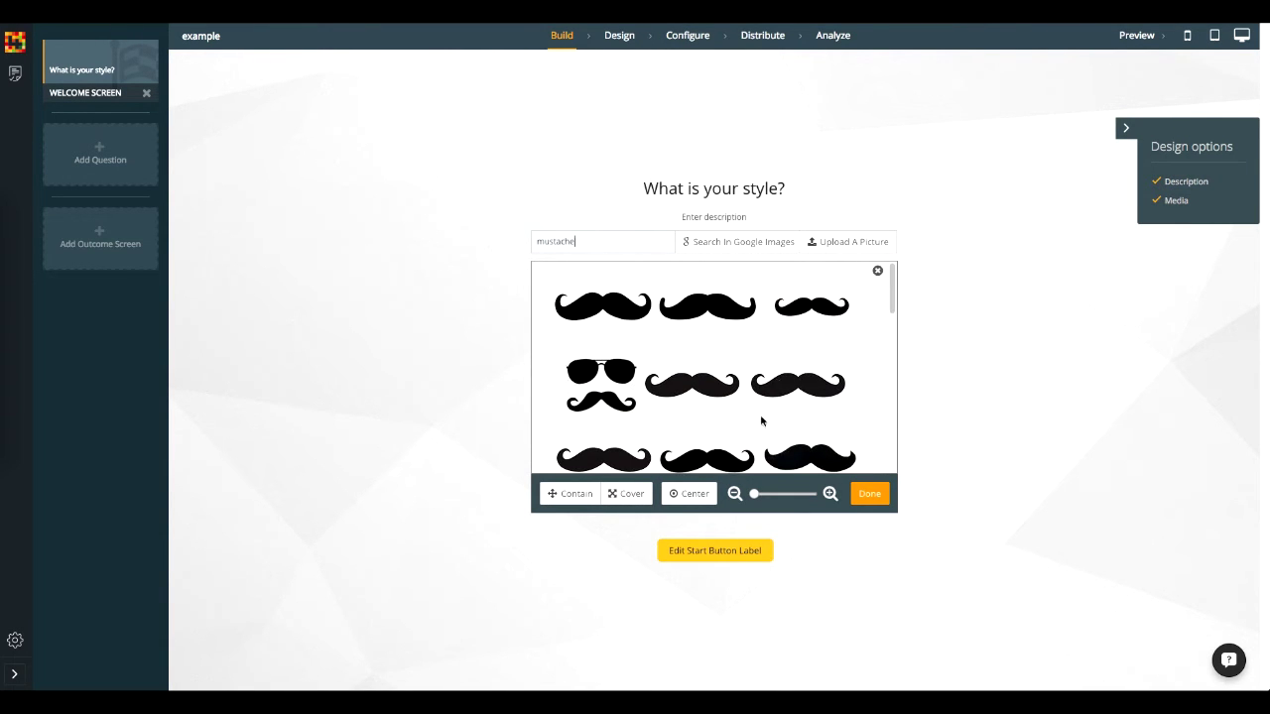
- Upload picture.png as the zoomed-in welcome picture and begin the description 'Hey there handsome!'
left_click(842, 244)
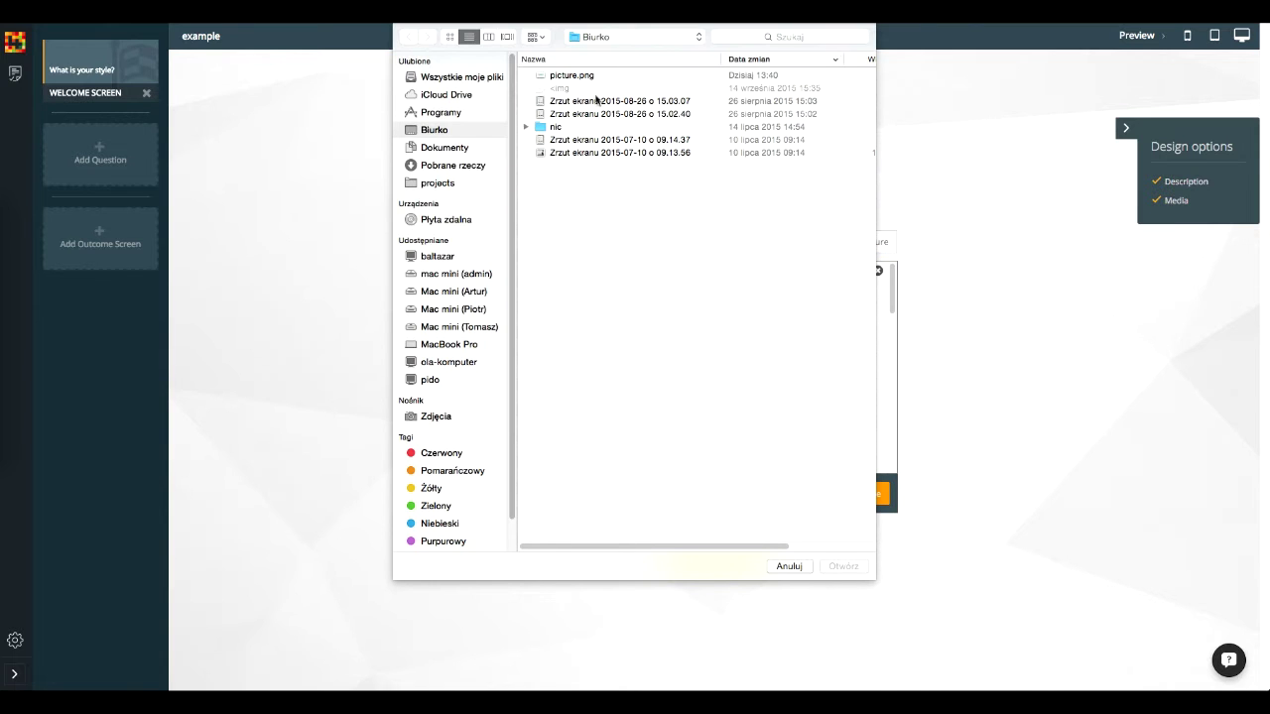
double_click(590, 76)
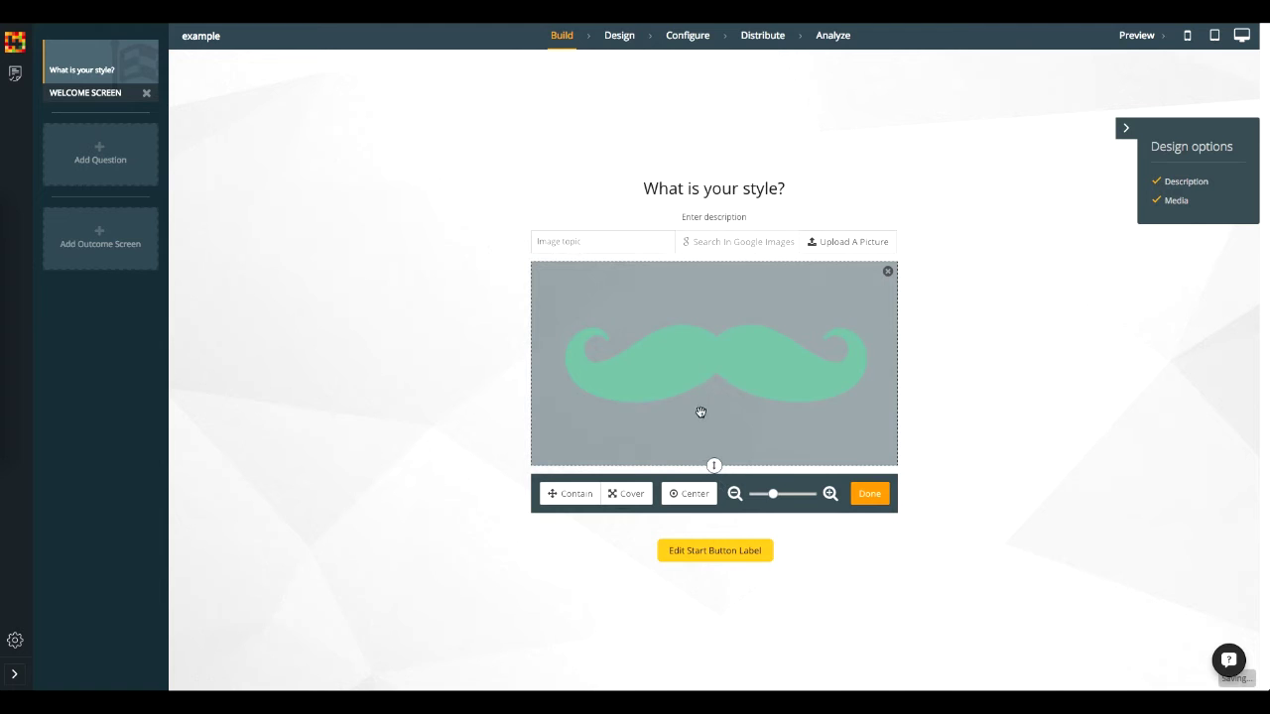
left_click_drag(773, 493, 811, 501)
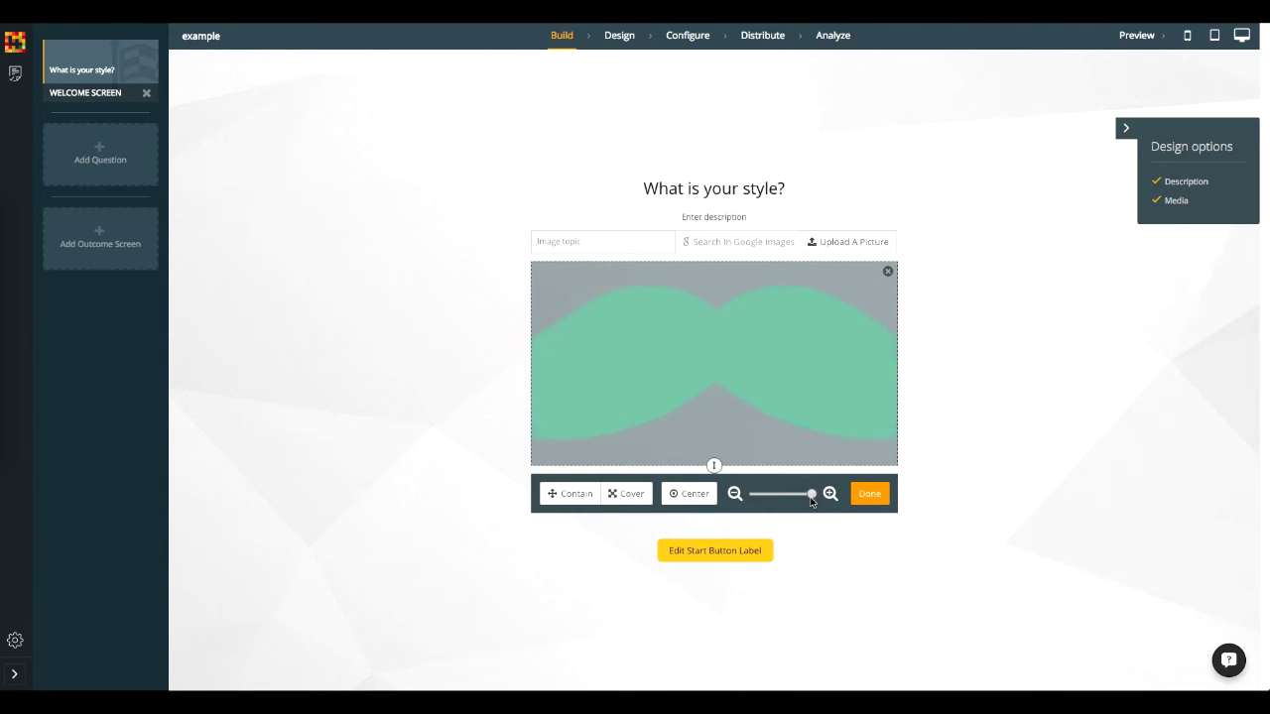
left_click(625, 494)
left_click(688, 495)
left_click(590, 499)
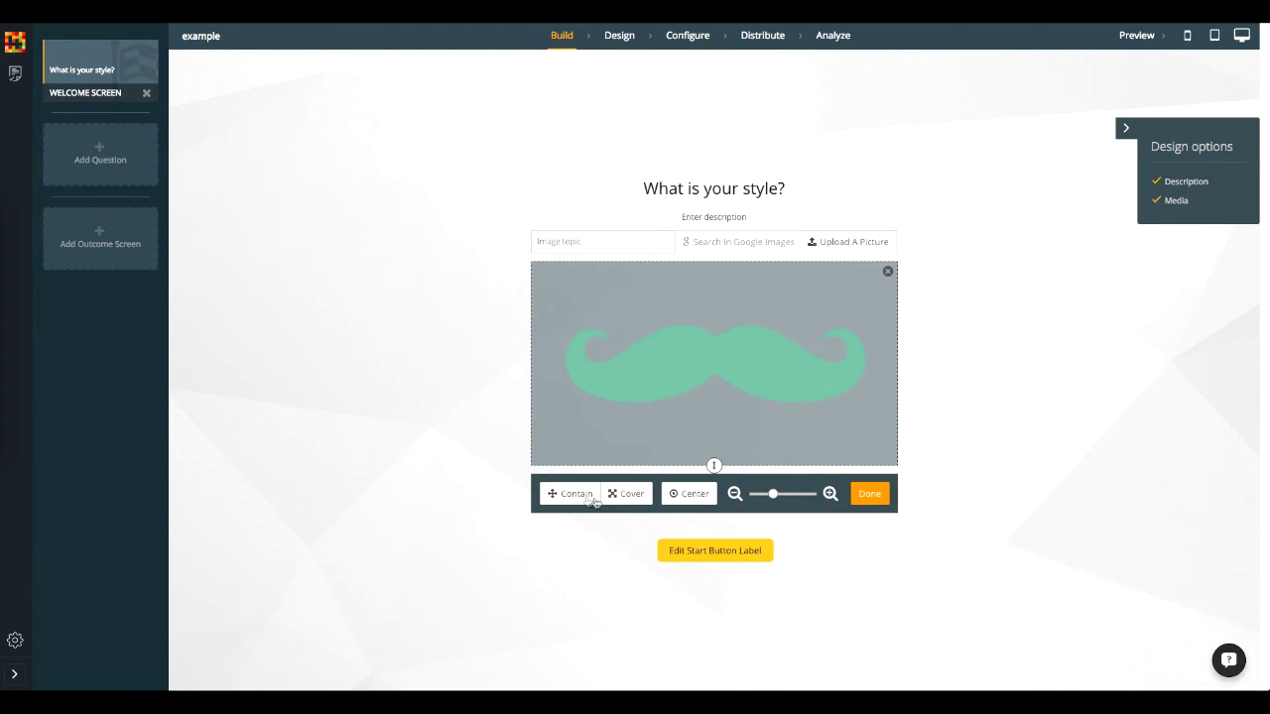
left_click_drag(773, 493, 810, 493)
left_click_drag(806, 415, 753, 384)
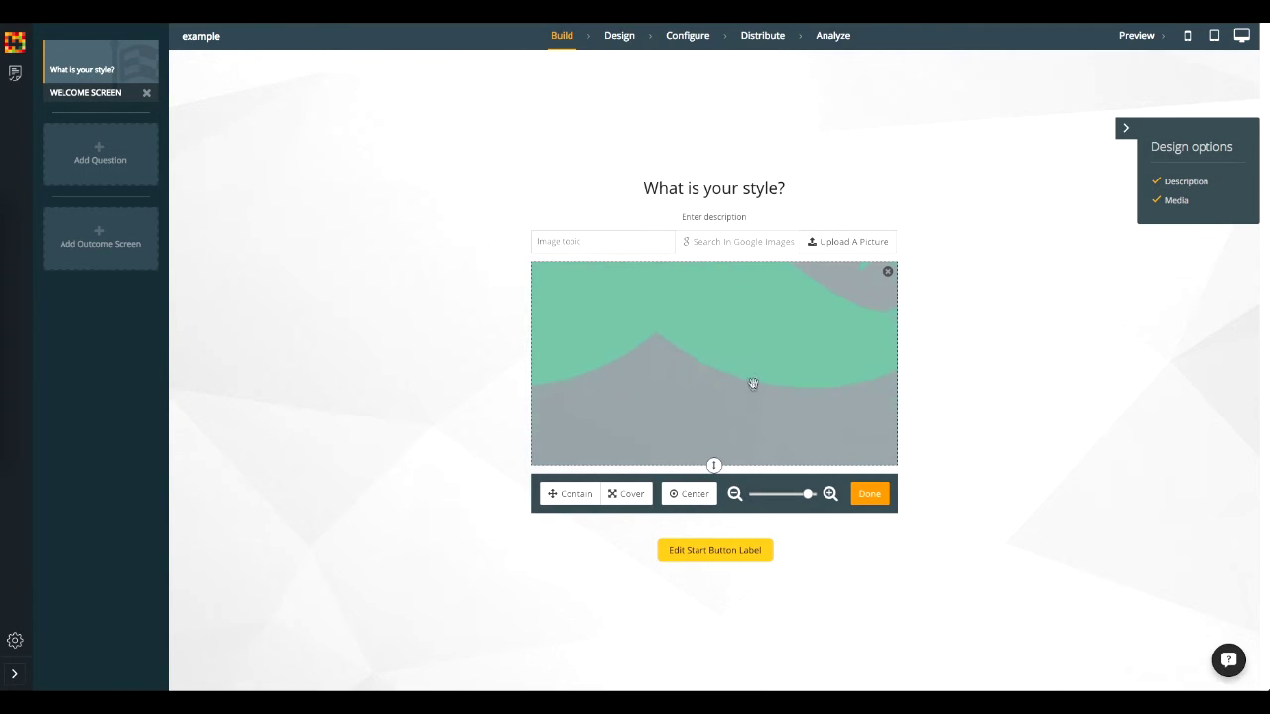
left_click(680, 493)
left_click(724, 256)
type("Hey")
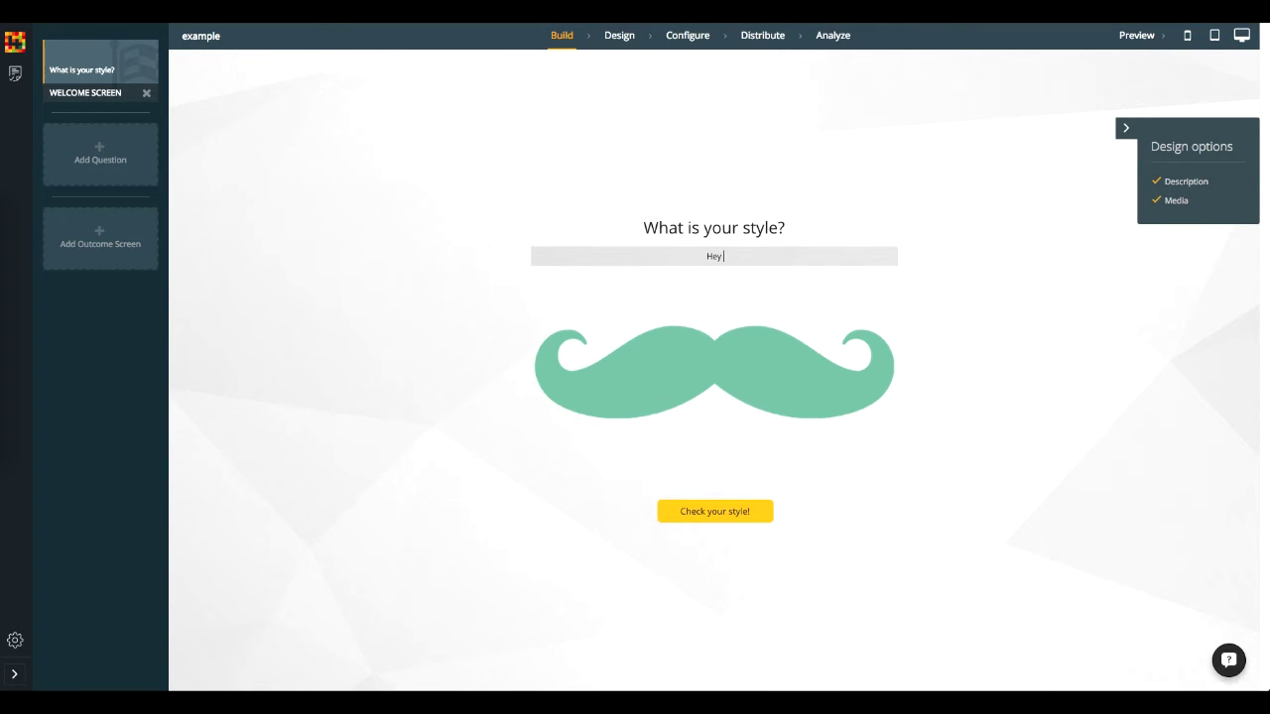
type(" there handsome! Wa")
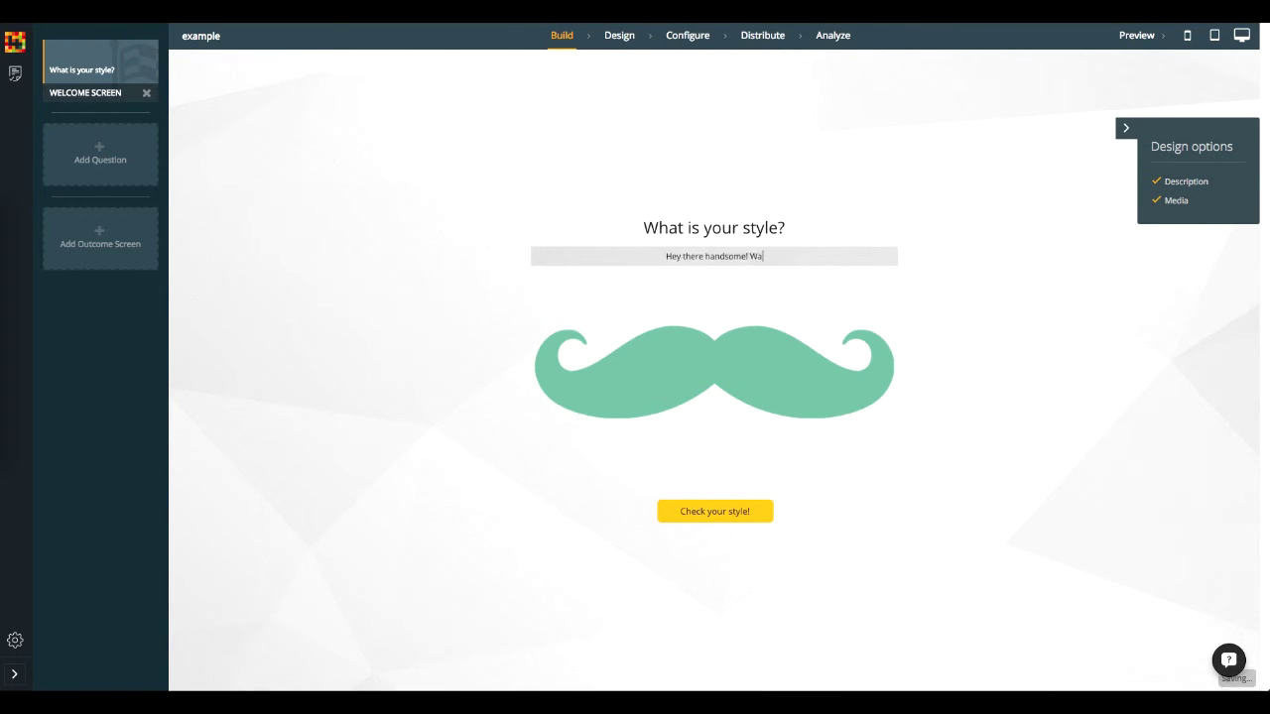
type("nt to make sure the")
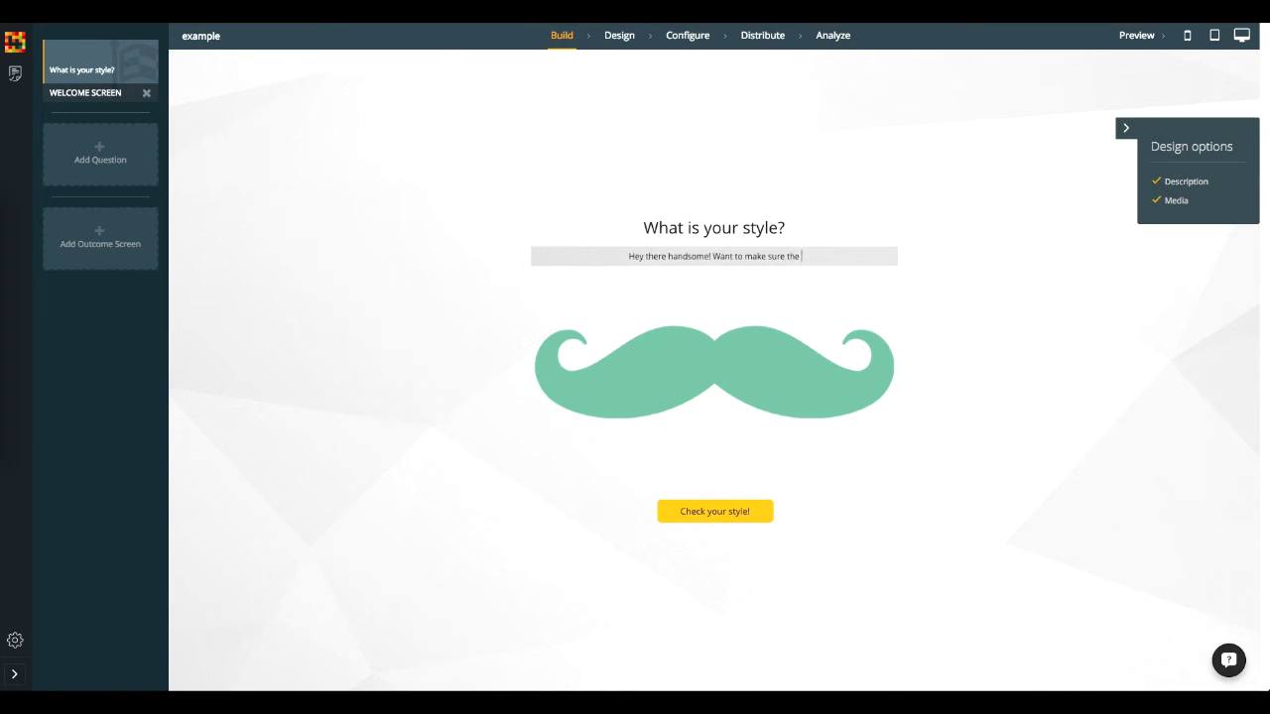
- Complete the description with 'what the right style dressing for you is? Take our quiz and find out!'
key("BackSpace")
key("BackSpace")
key("BackSpace")
type("what the right")
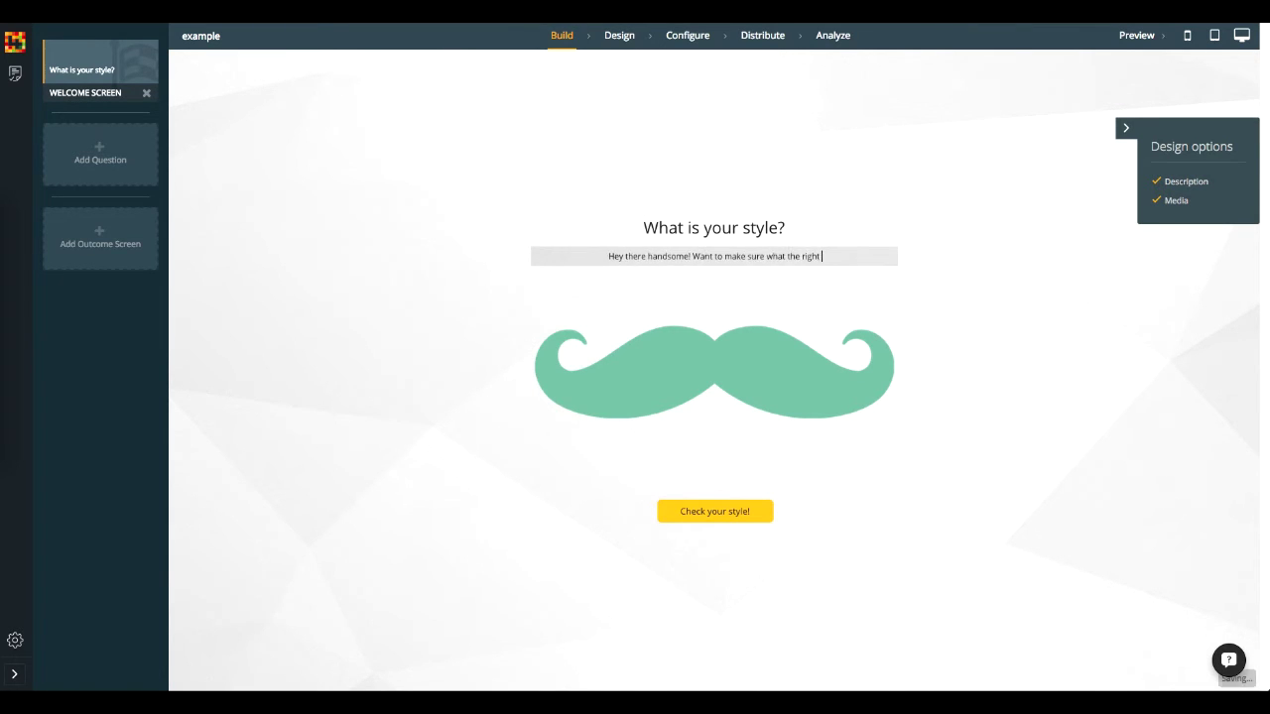
type(" style dressing for")
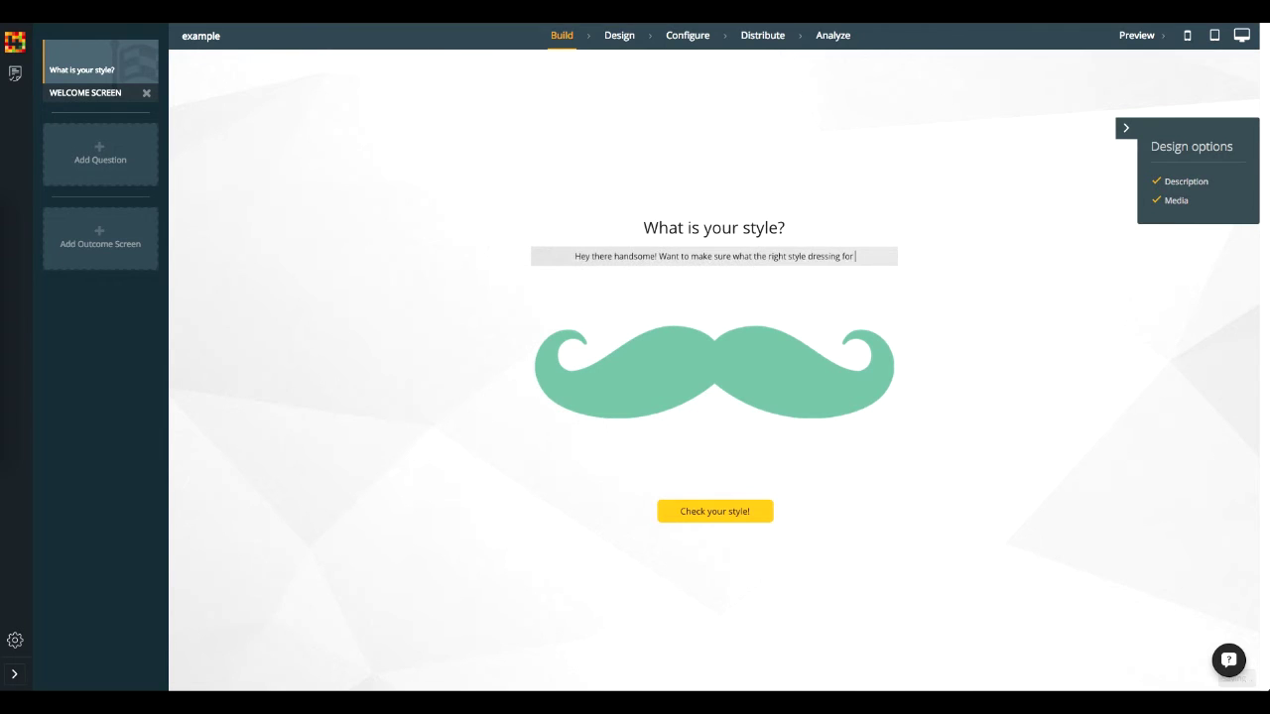
type(" you is? Take our")
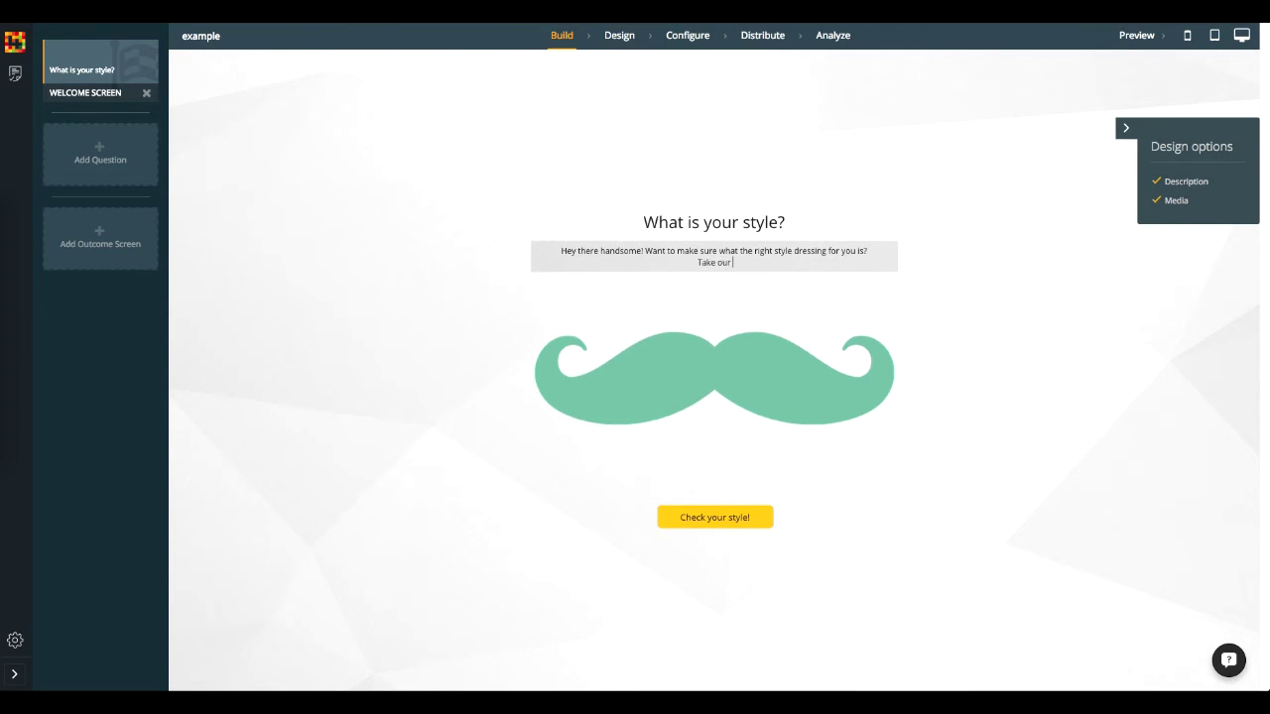
type(" quiz and find out!")
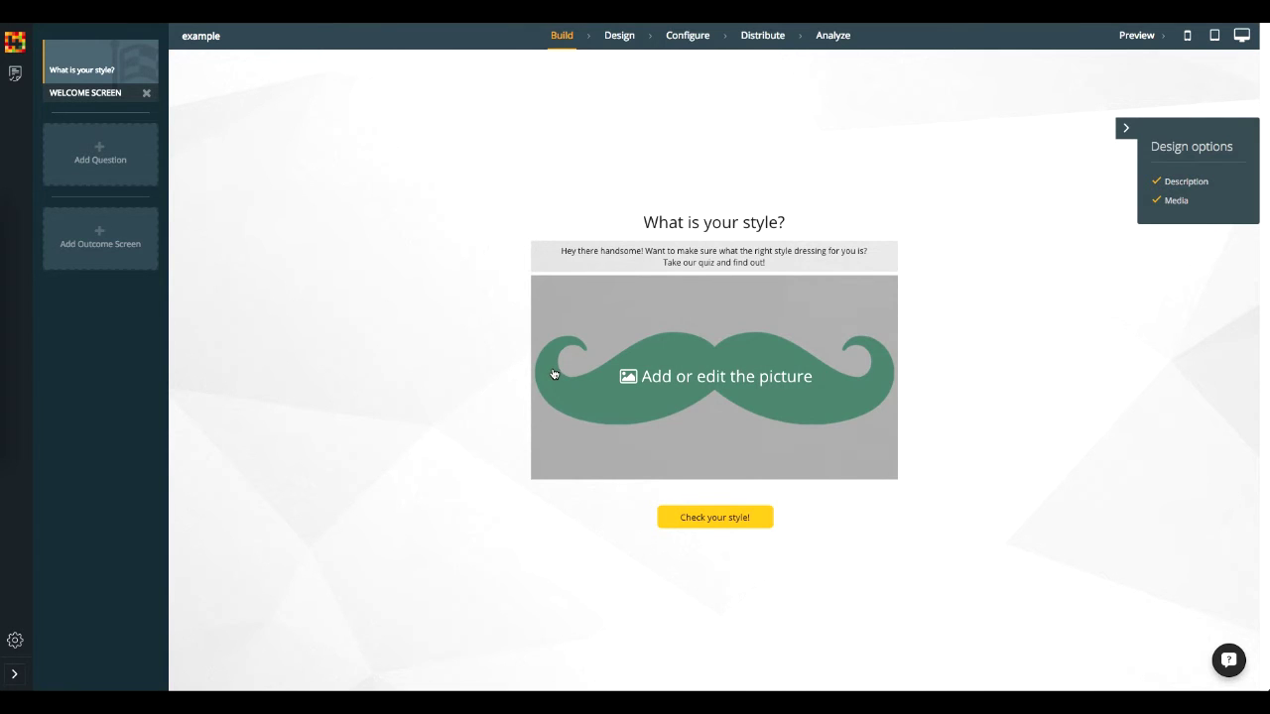
- Add a multiple-choice question whose first two answers link to Mr Casual and Mr Streetwear
left_click(99, 154)
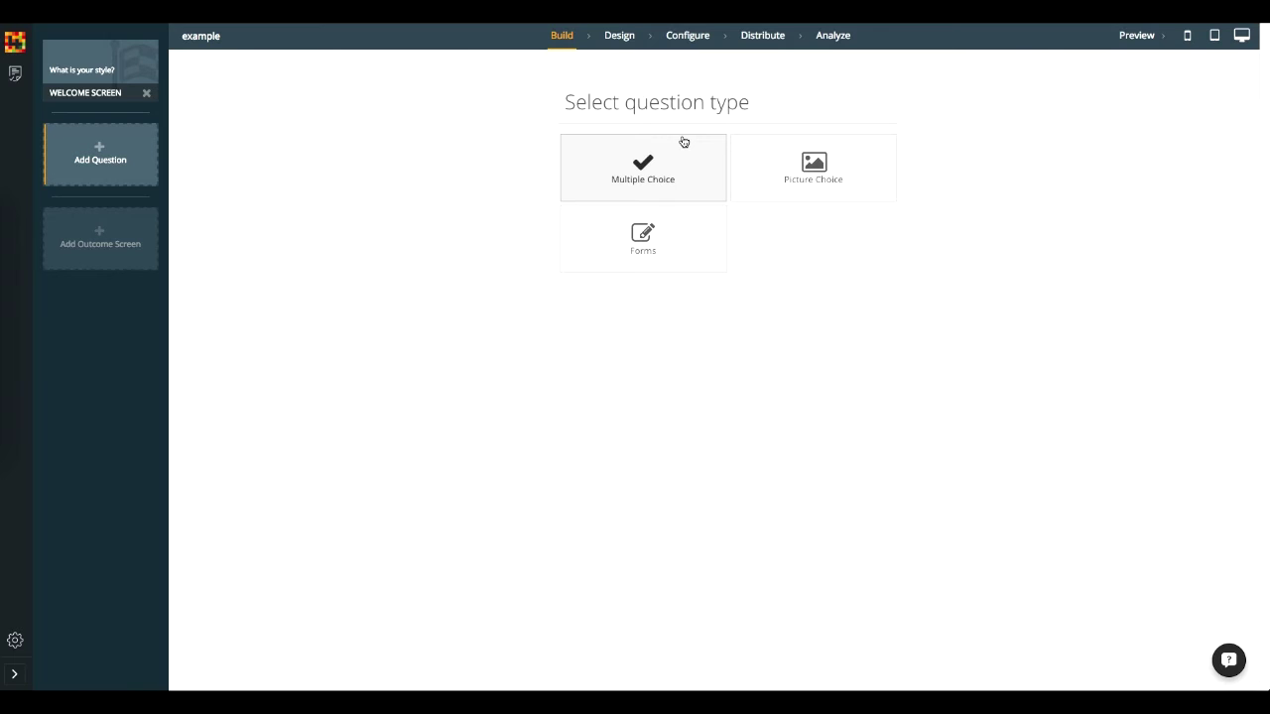
left_click(683, 142)
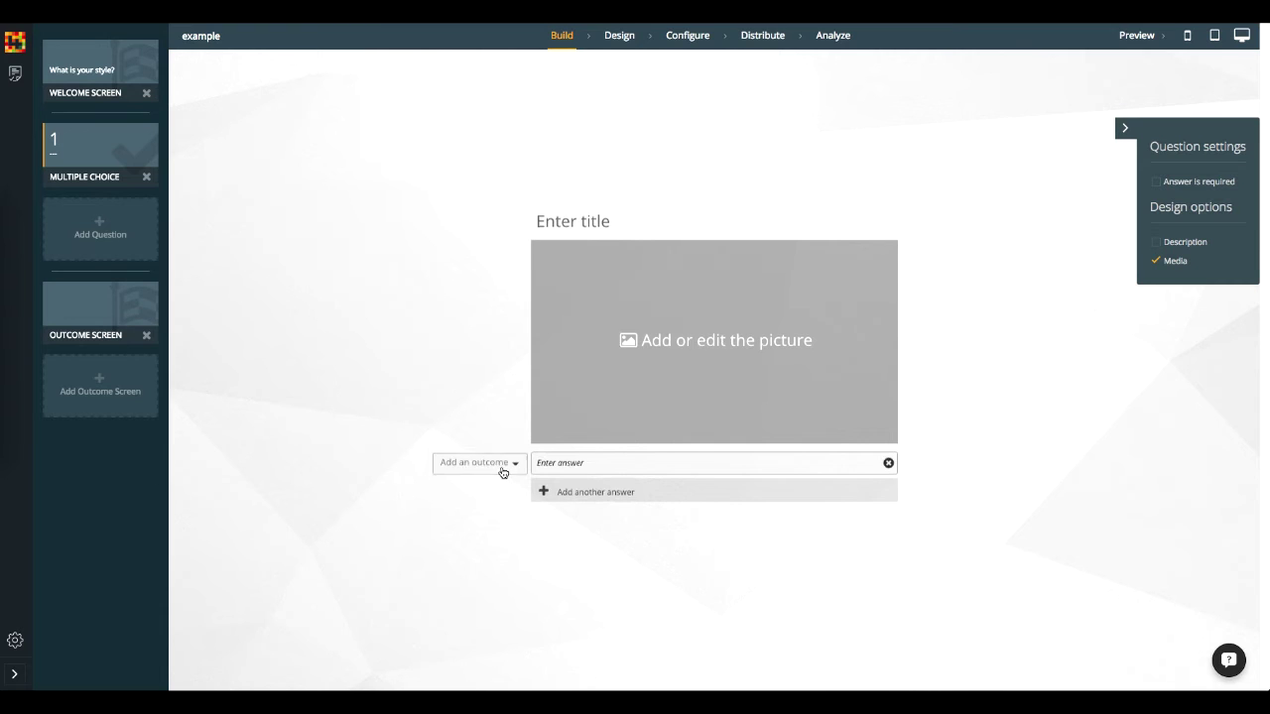
left_click(502, 466)
type("Mr Casual")
key("Return")
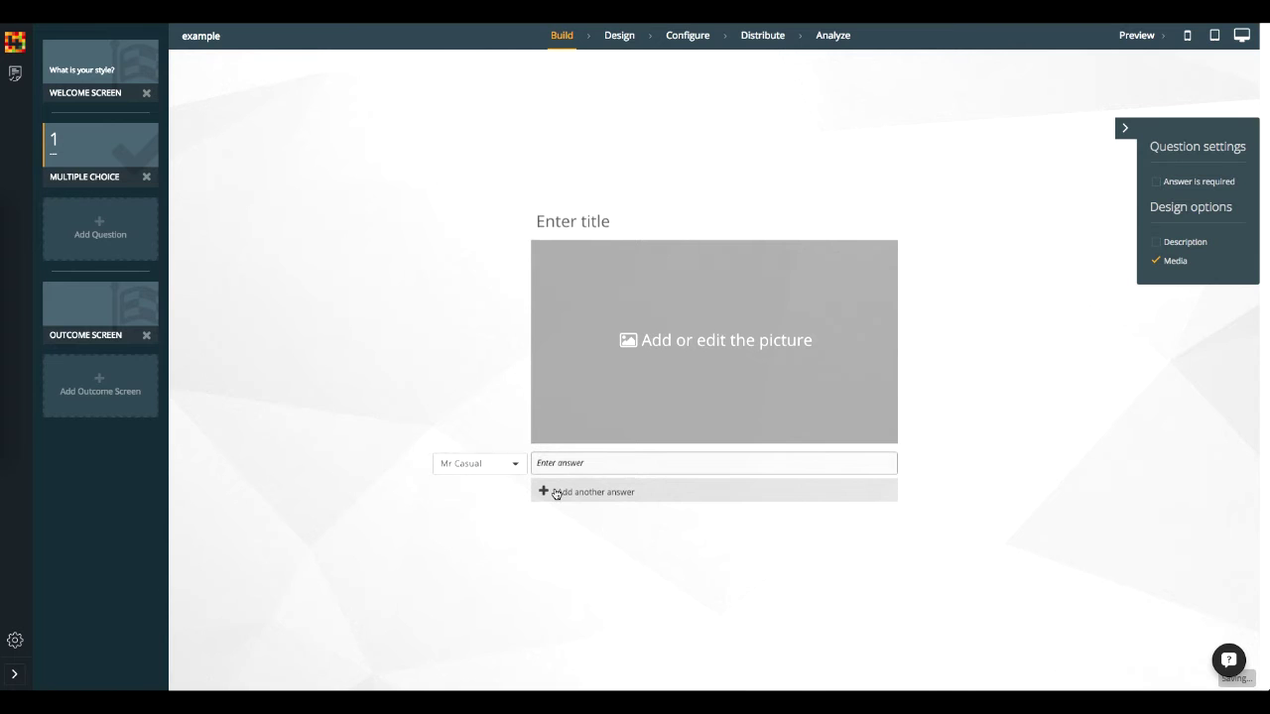
left_click(559, 490)
left_click(495, 478)
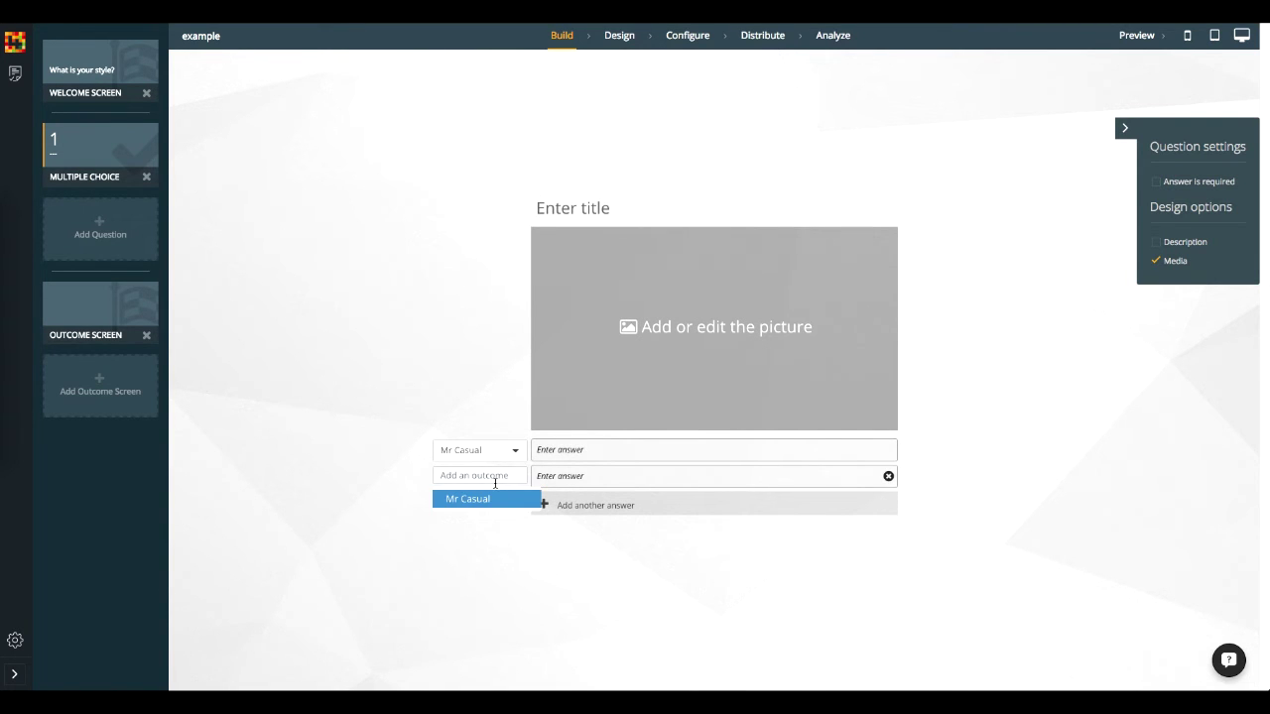
type("Mr Stre")
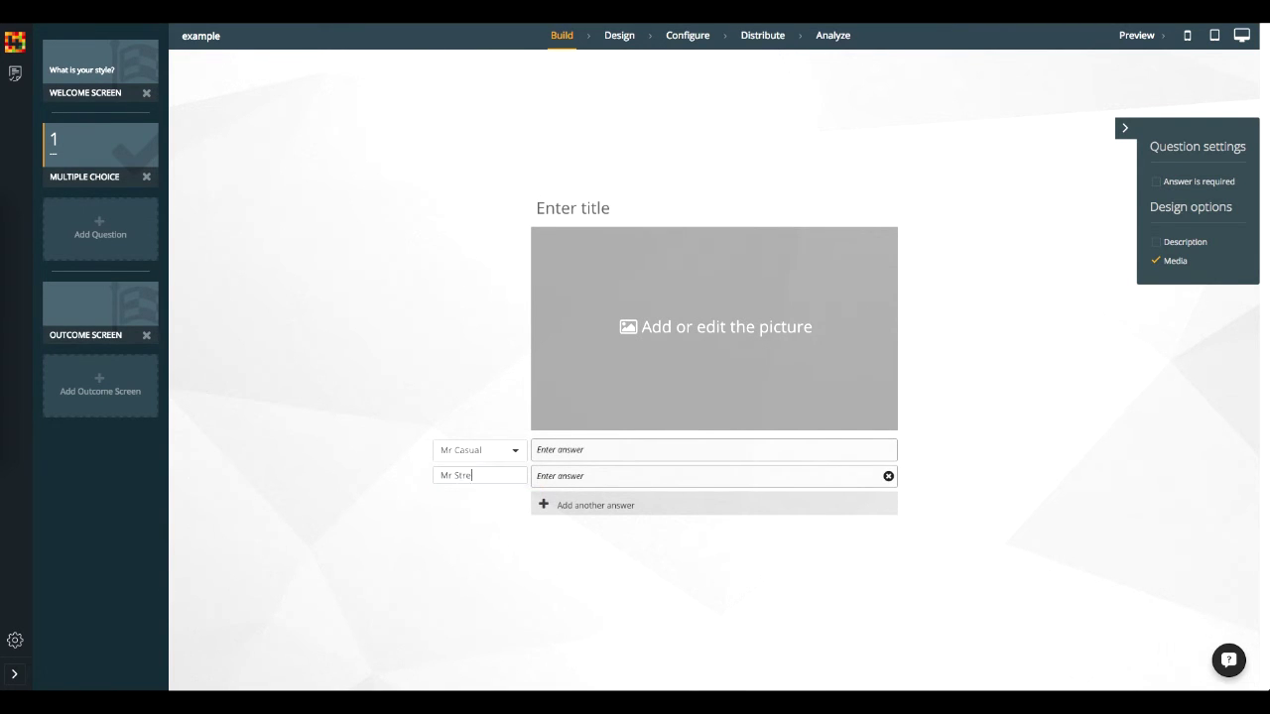
type("et")
type("w")
type("ear")
key("Return")
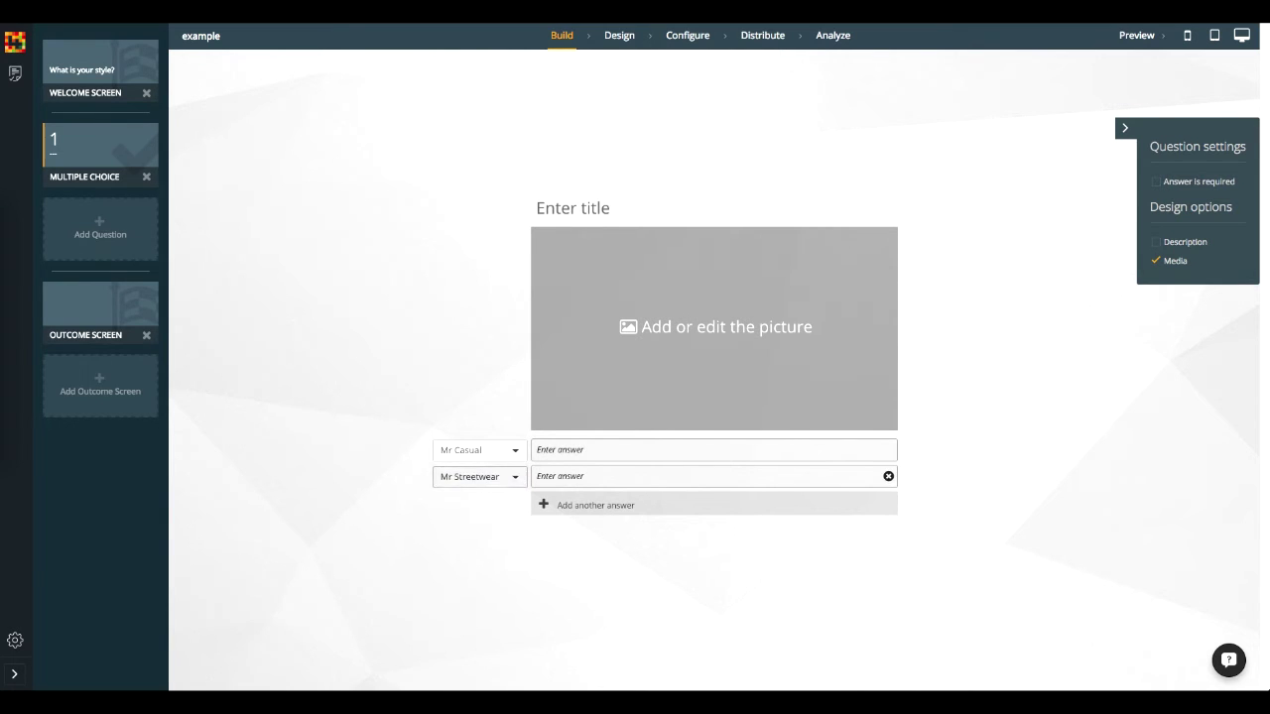
- Link the third and fourth answers to Mr Smart and Mr Sporty
left_click(598, 512)
left_click(463, 490)
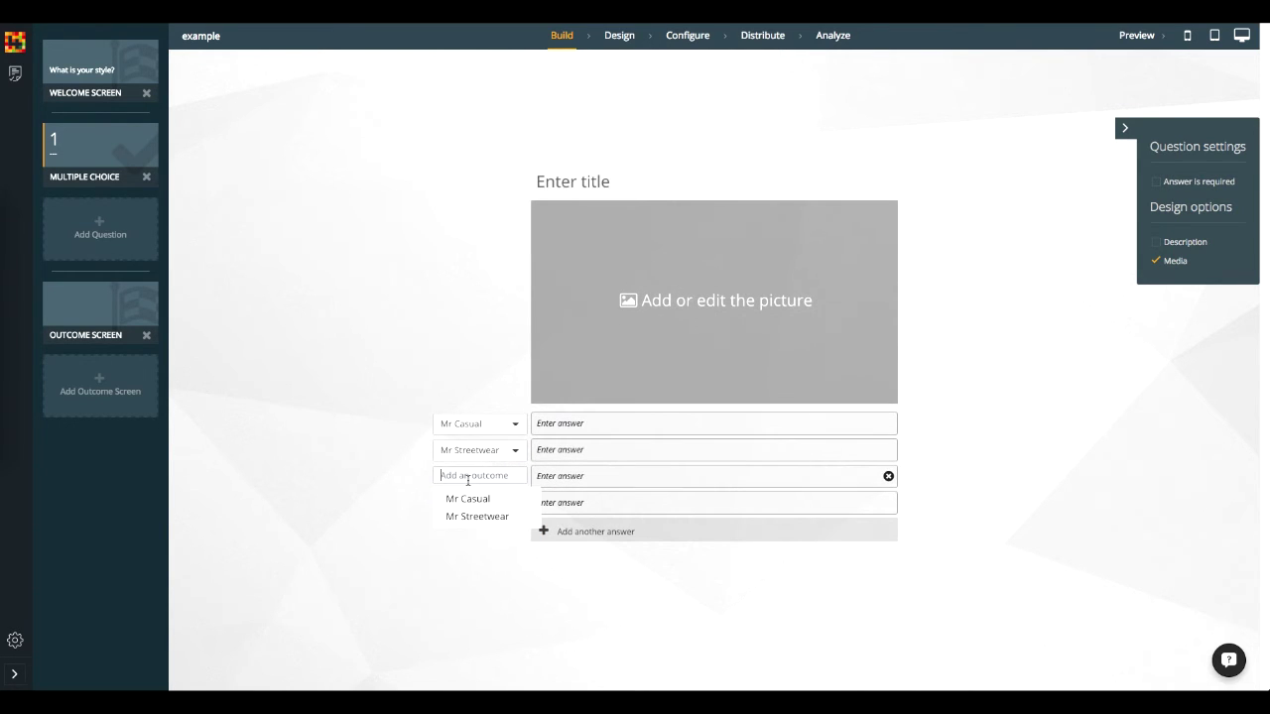
type("Mr")
type(" Smart")
key("Return")
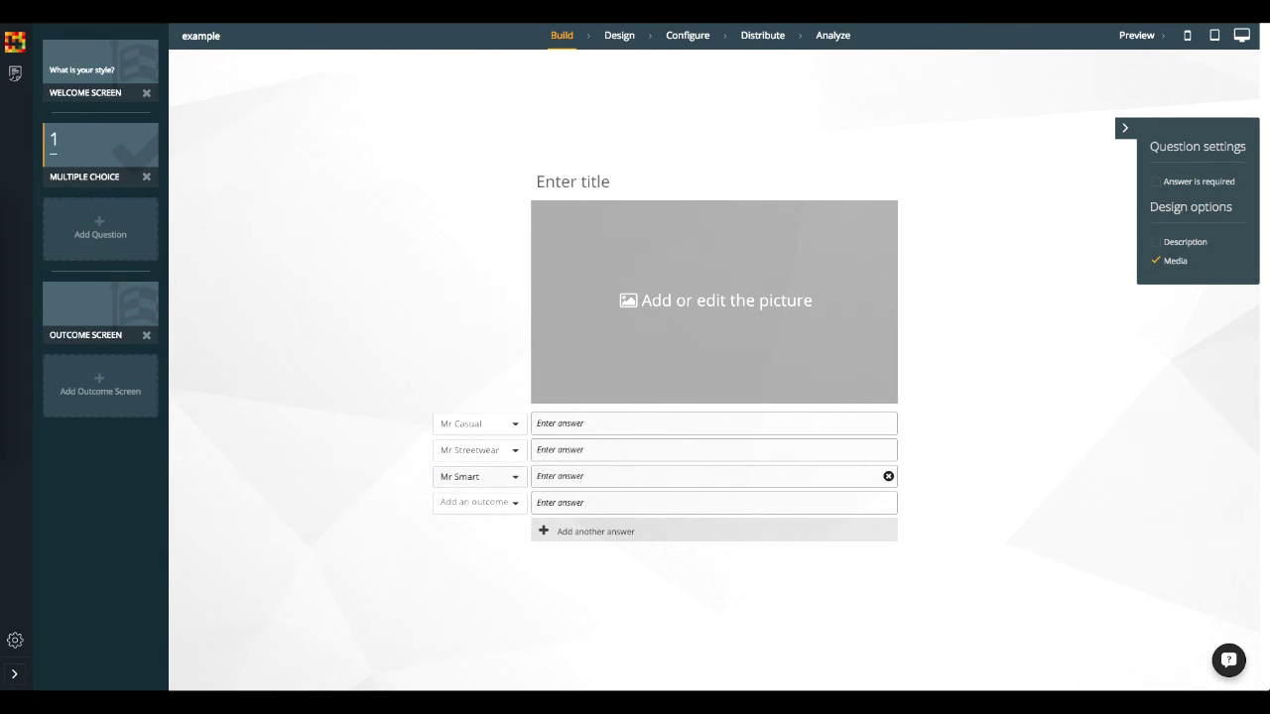
left_click(466, 503)
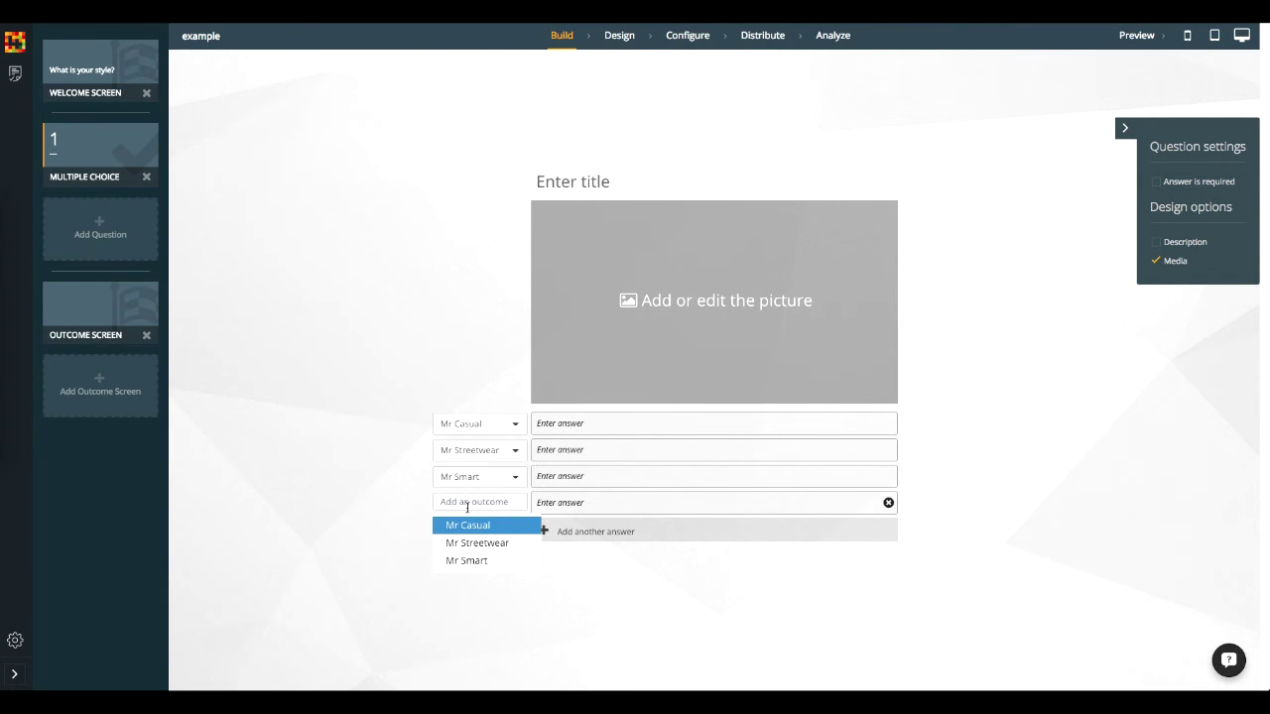
type("Mr Sporty")
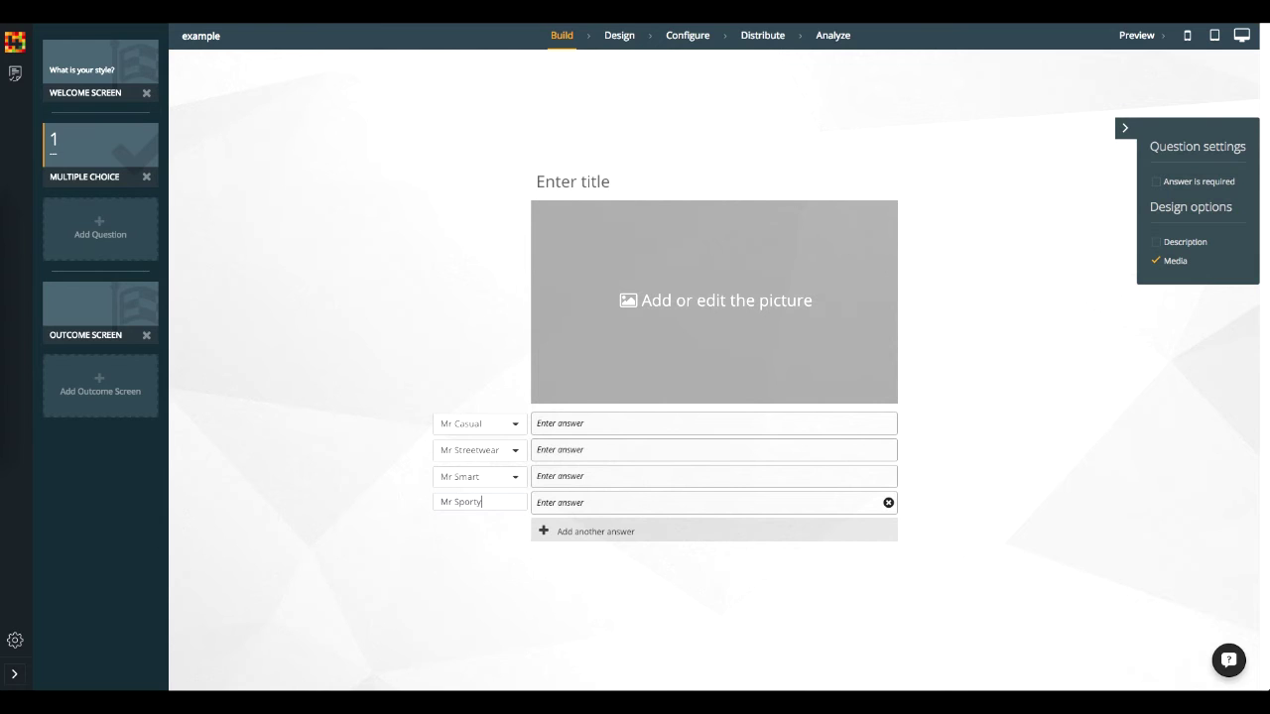
key("Return")
- Title the question about favourite celebrity style icons; answer Matthew McConaughey and Tony Hawk
type("Whic")
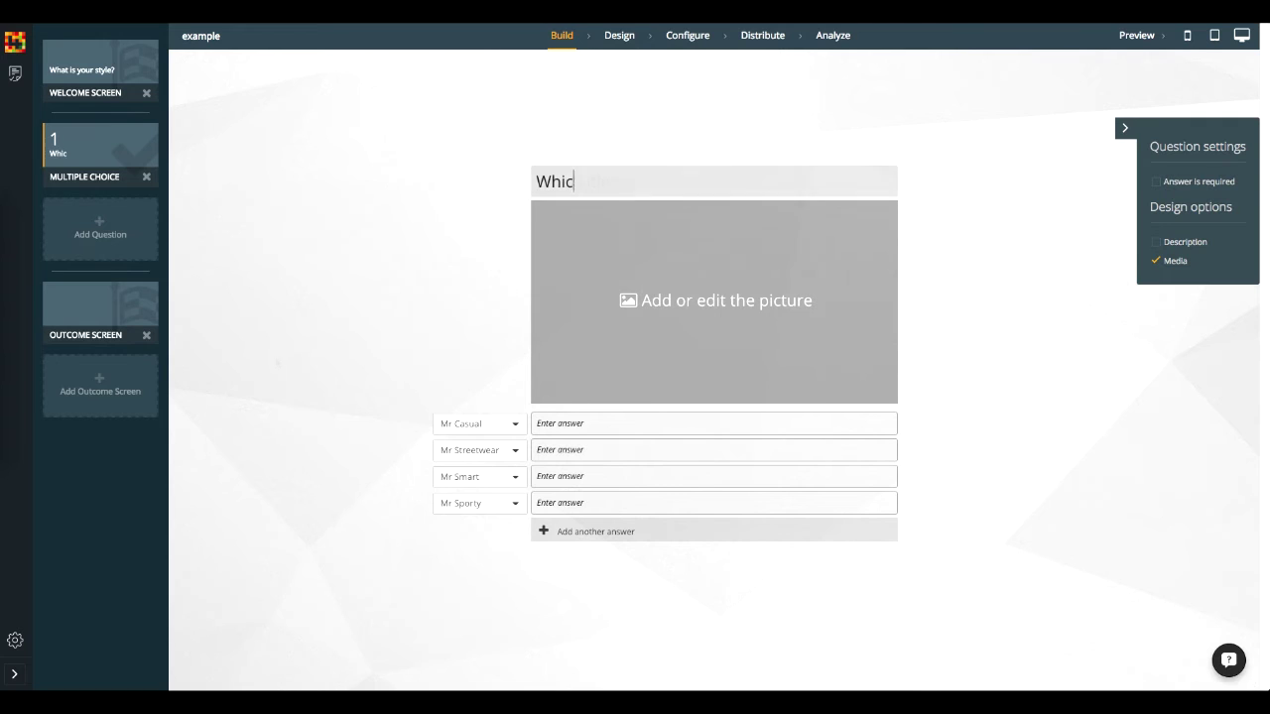
type("h ")
type("one of those ce")
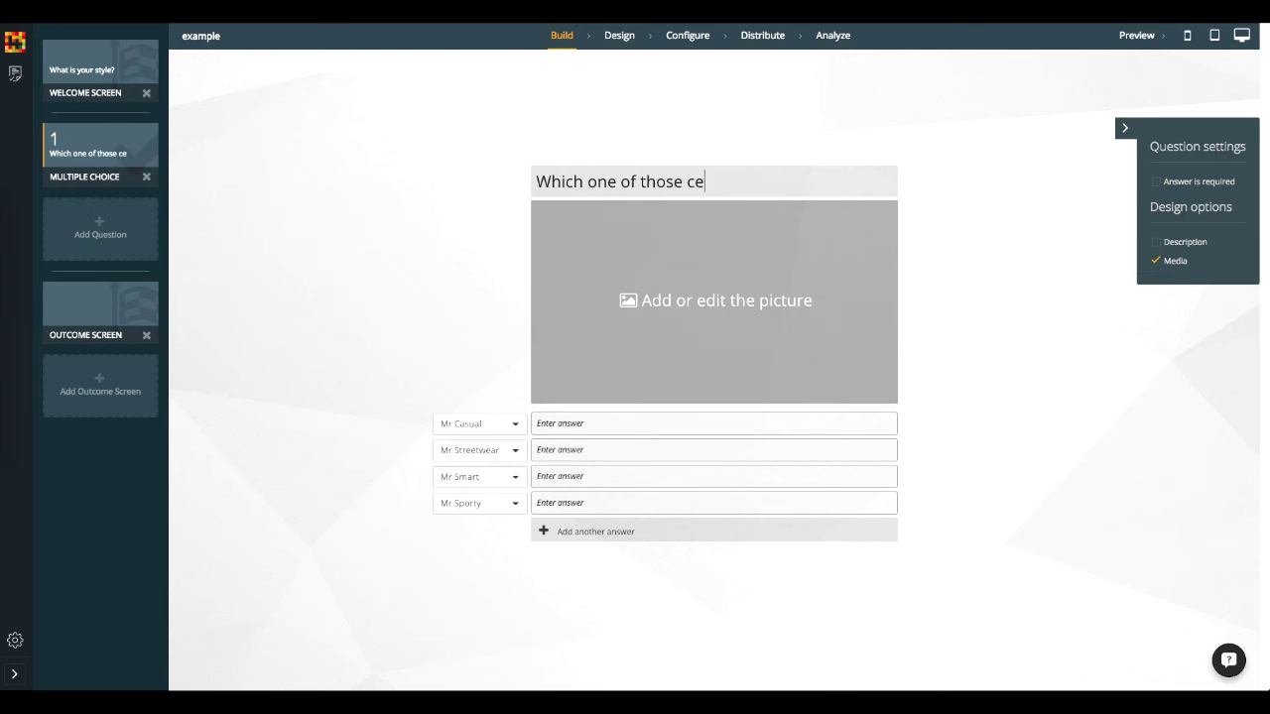
type("lebrities is ")
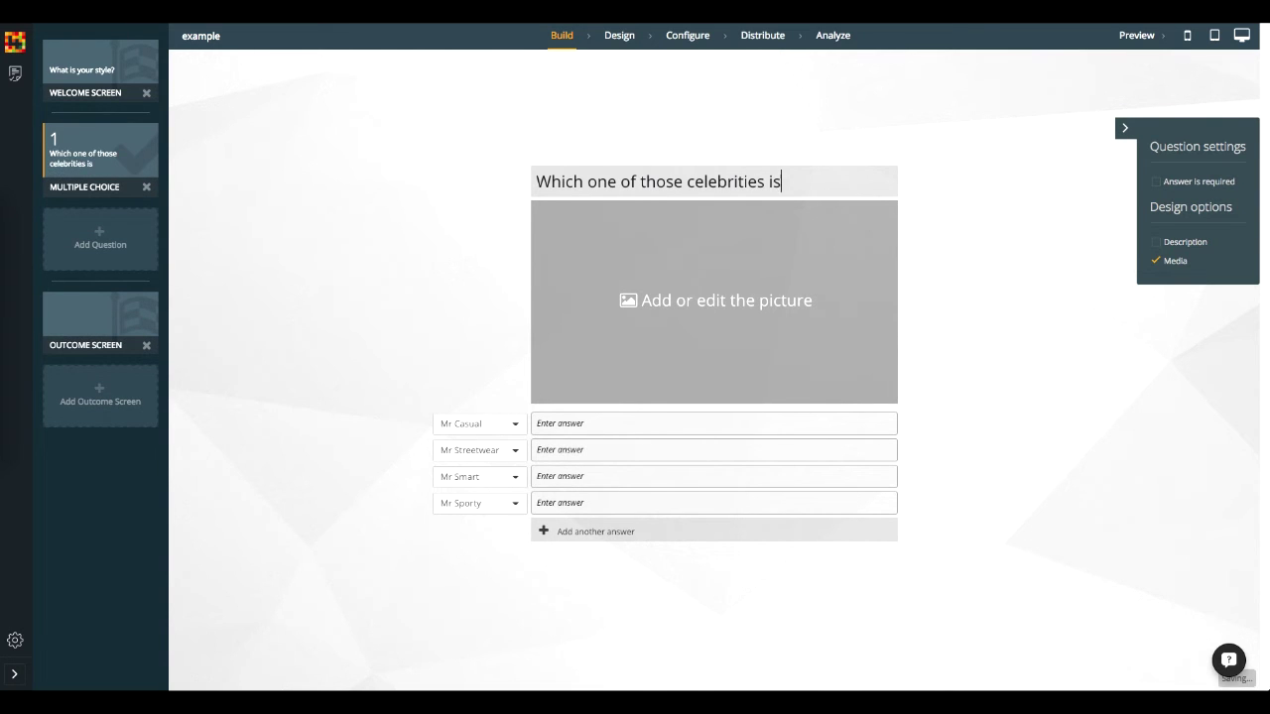
type("your fav")
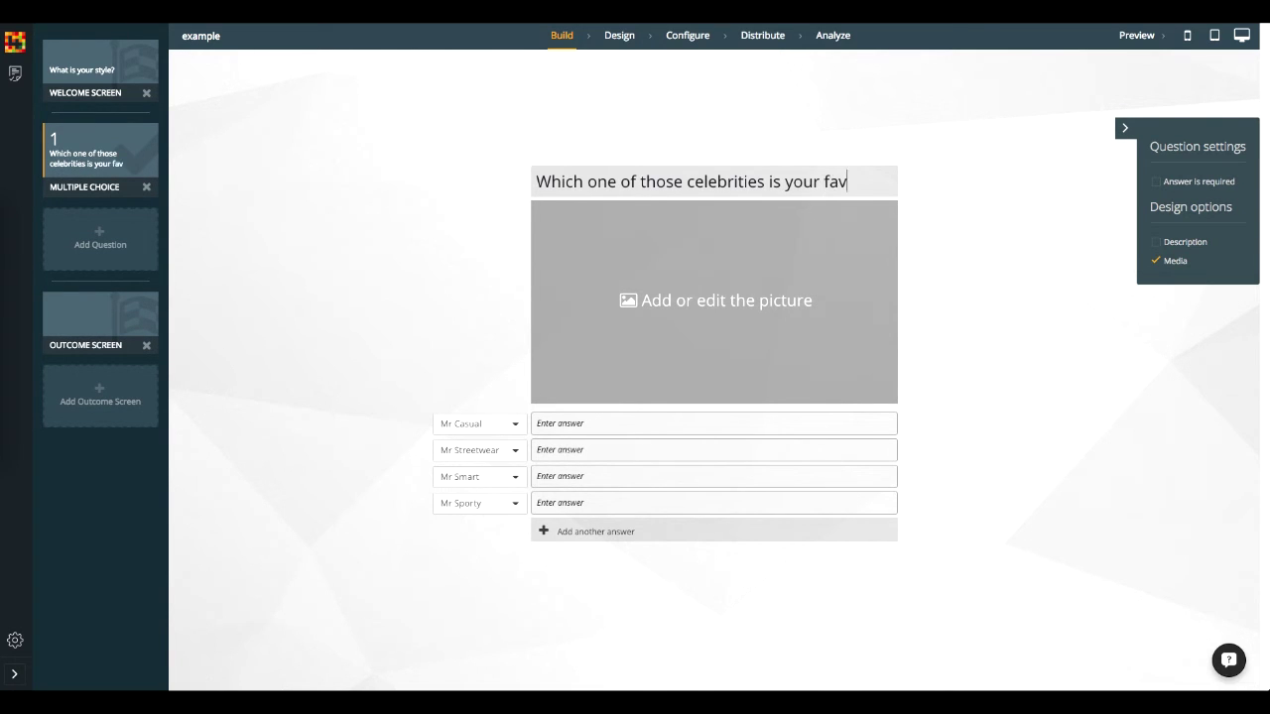
type("ourite style ic")
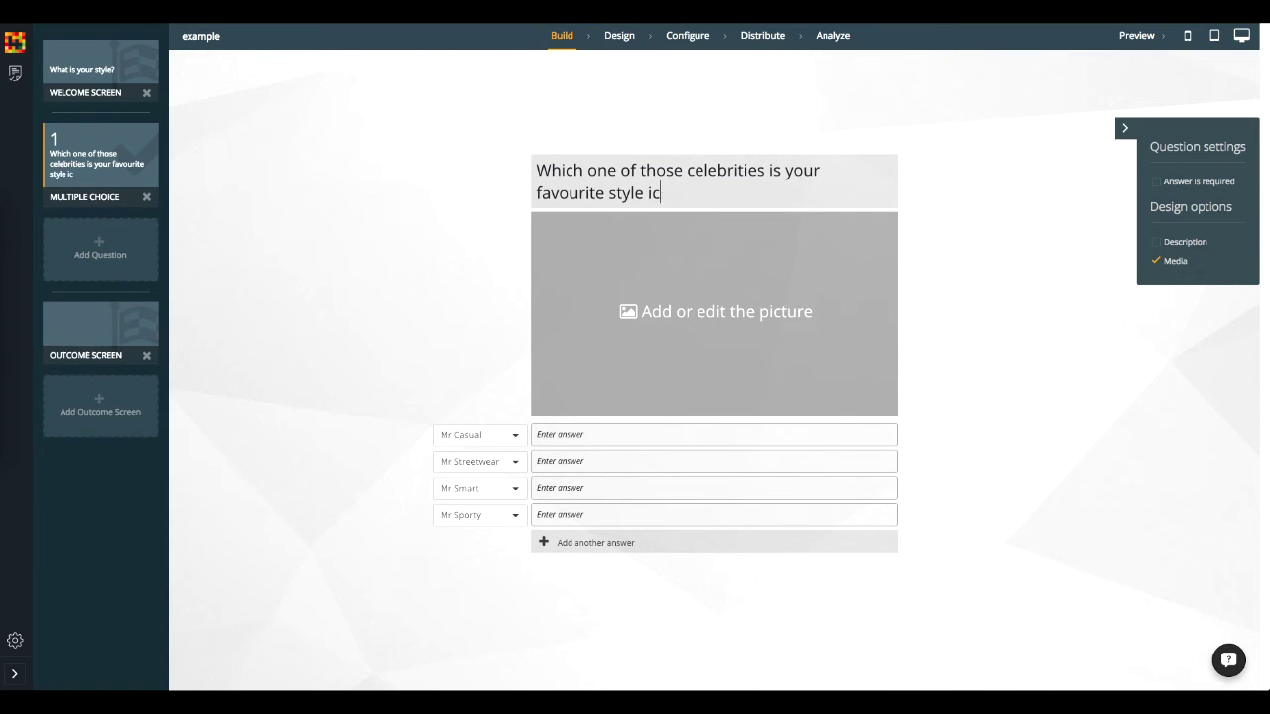
type("on?")
left_click(637, 435)
type("Matthew Mc")
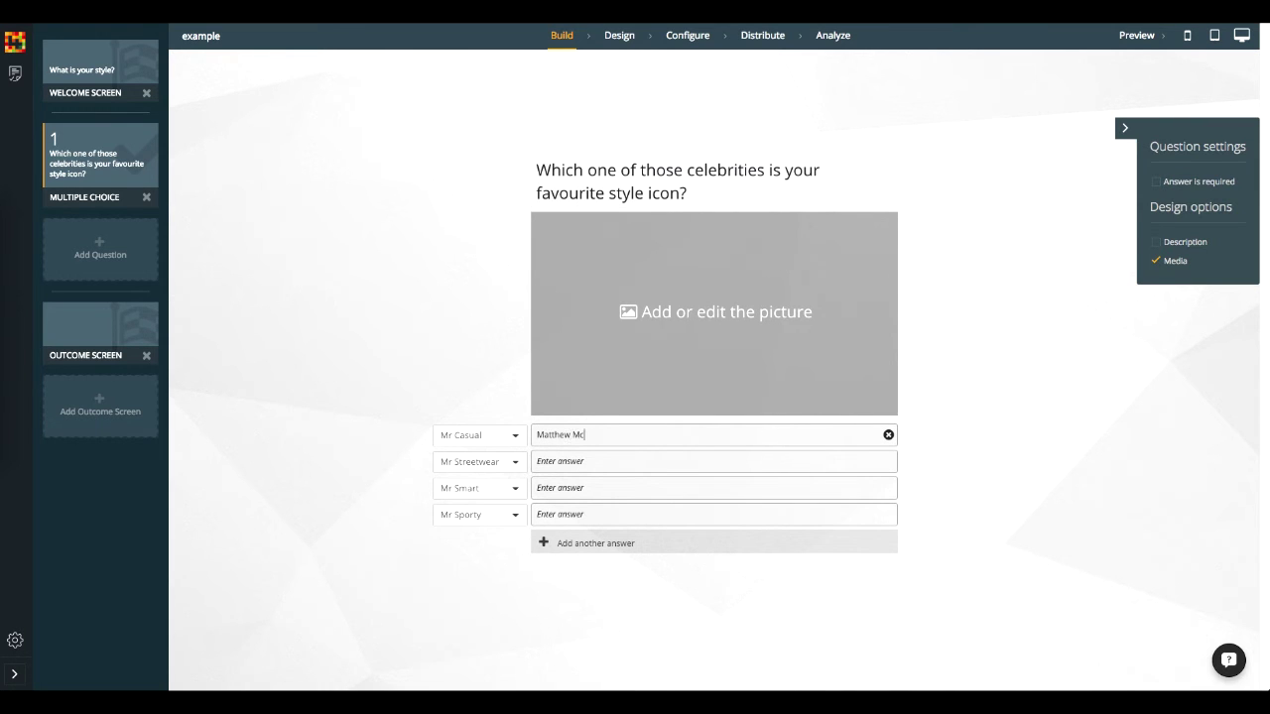
type("Conaughey")
left_click(603, 461)
type("Tony Hawk")
type("George C")
type("looney")
key("Tab")
type("Tony Hawk")
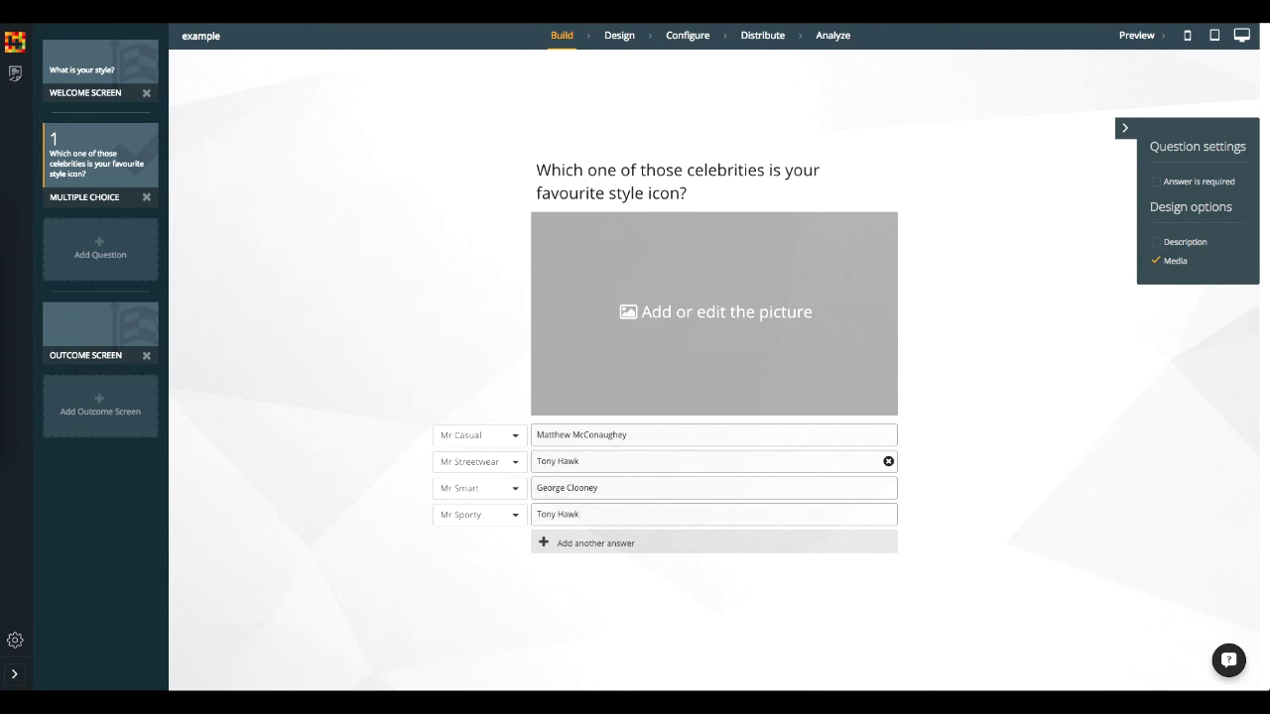
- Add a picture-choice question whose black-suit answer 'A suit is a must!' leads to Mr Smart
left_click(61, 255)
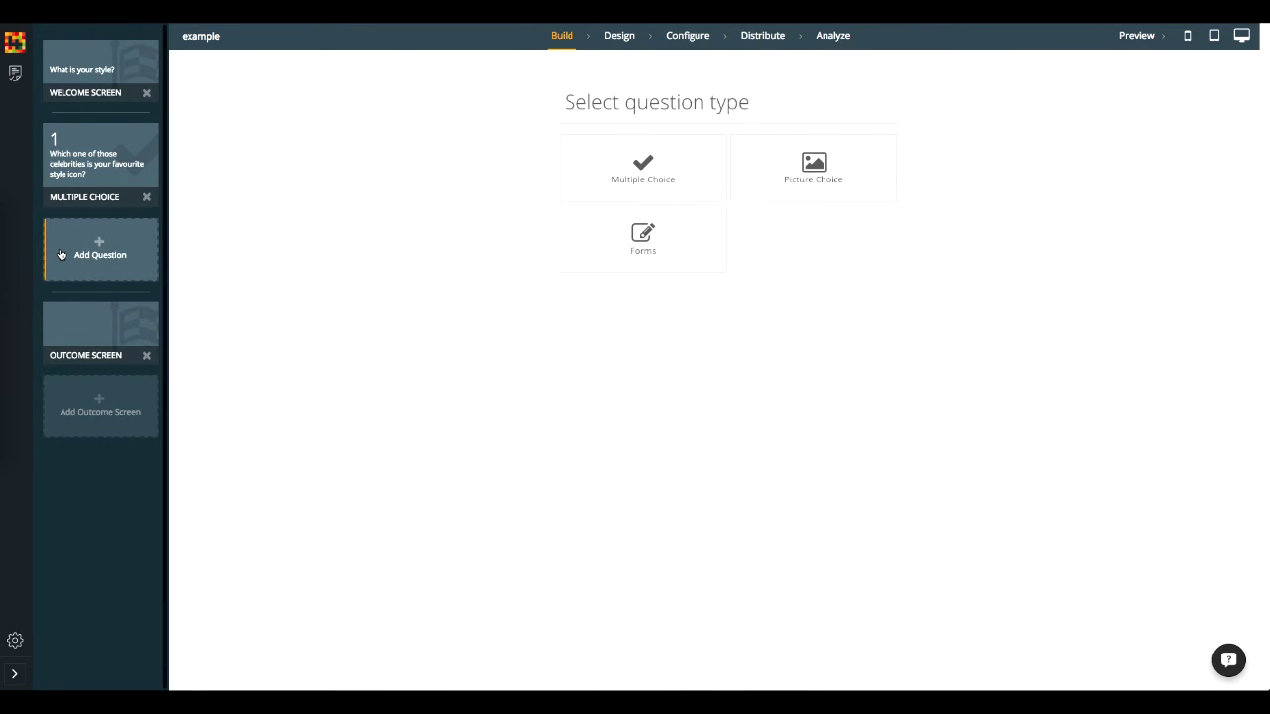
left_click(811, 196)
left_click(596, 352)
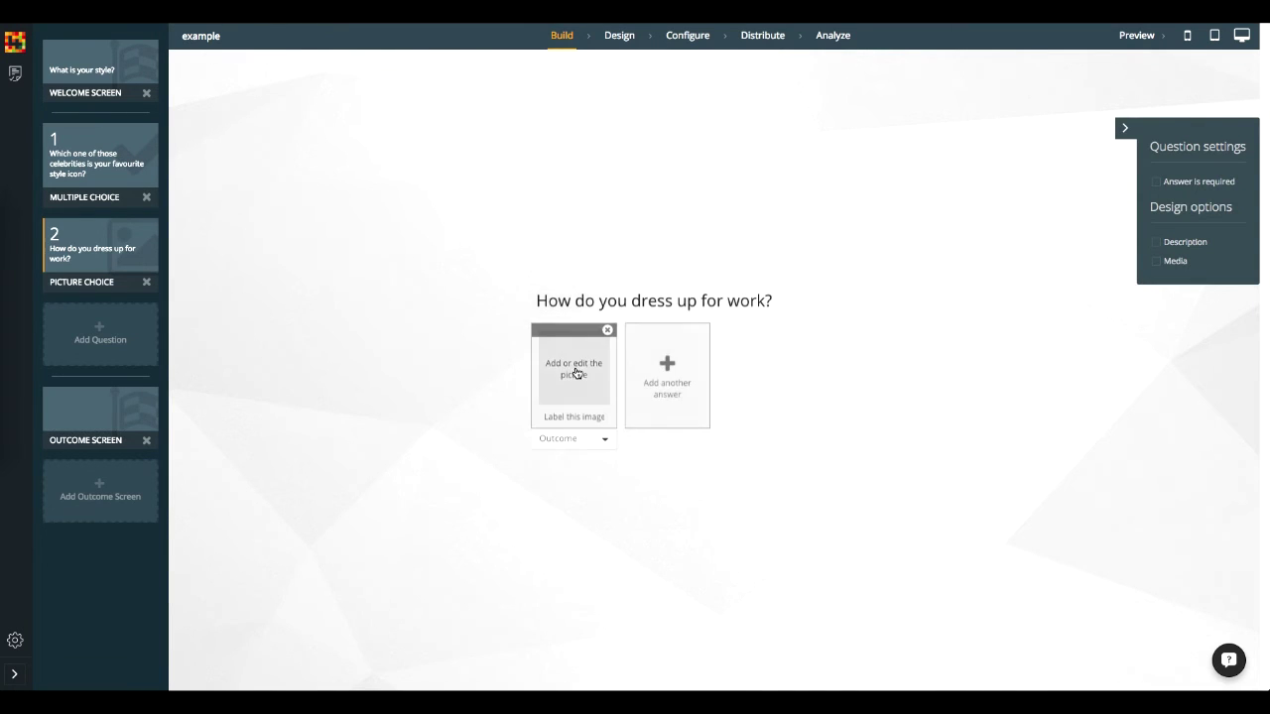
type("suit")
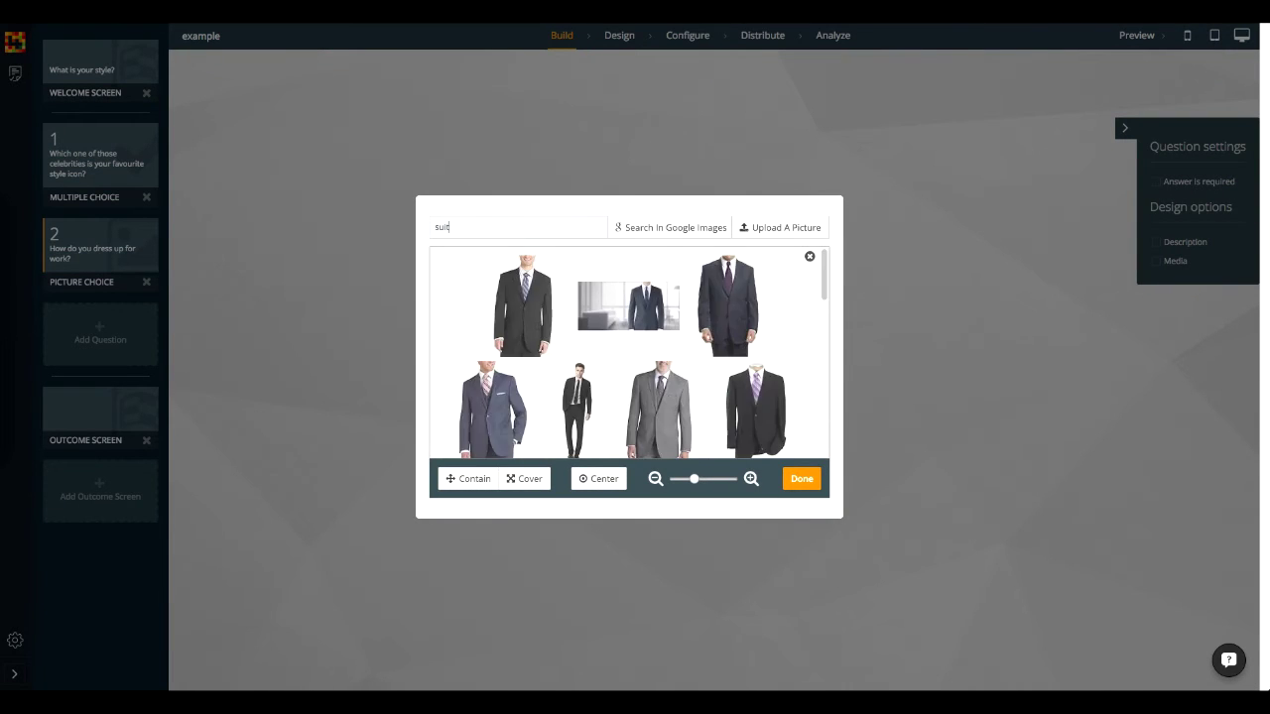
left_click(513, 303)
left_click(793, 480)
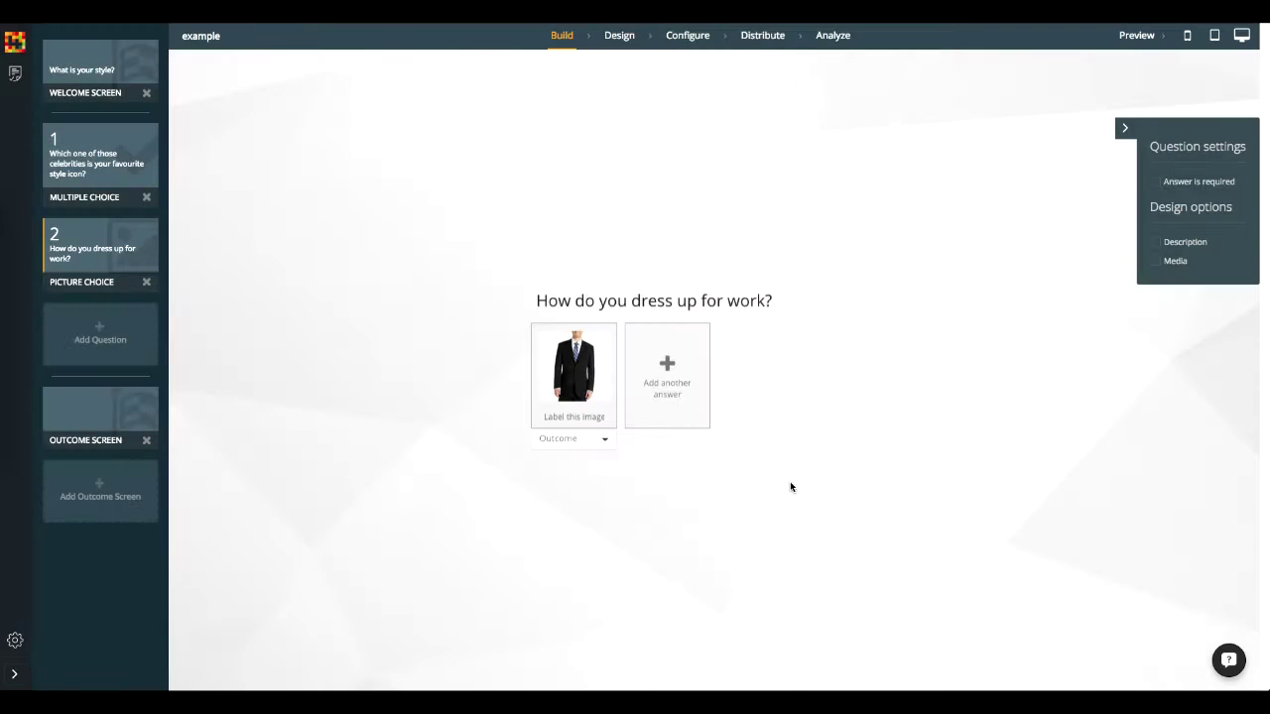
left_click(599, 417)
type("A suit")
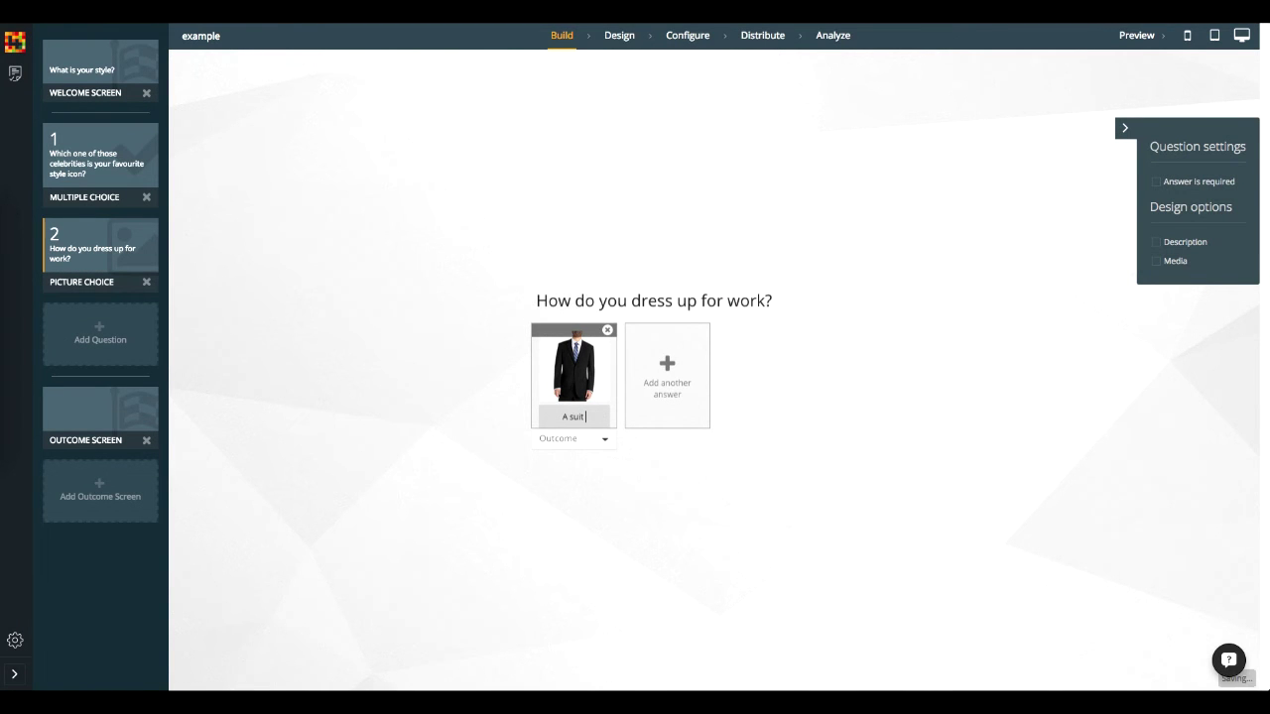
type(" is a must!")
left_click(585, 441)
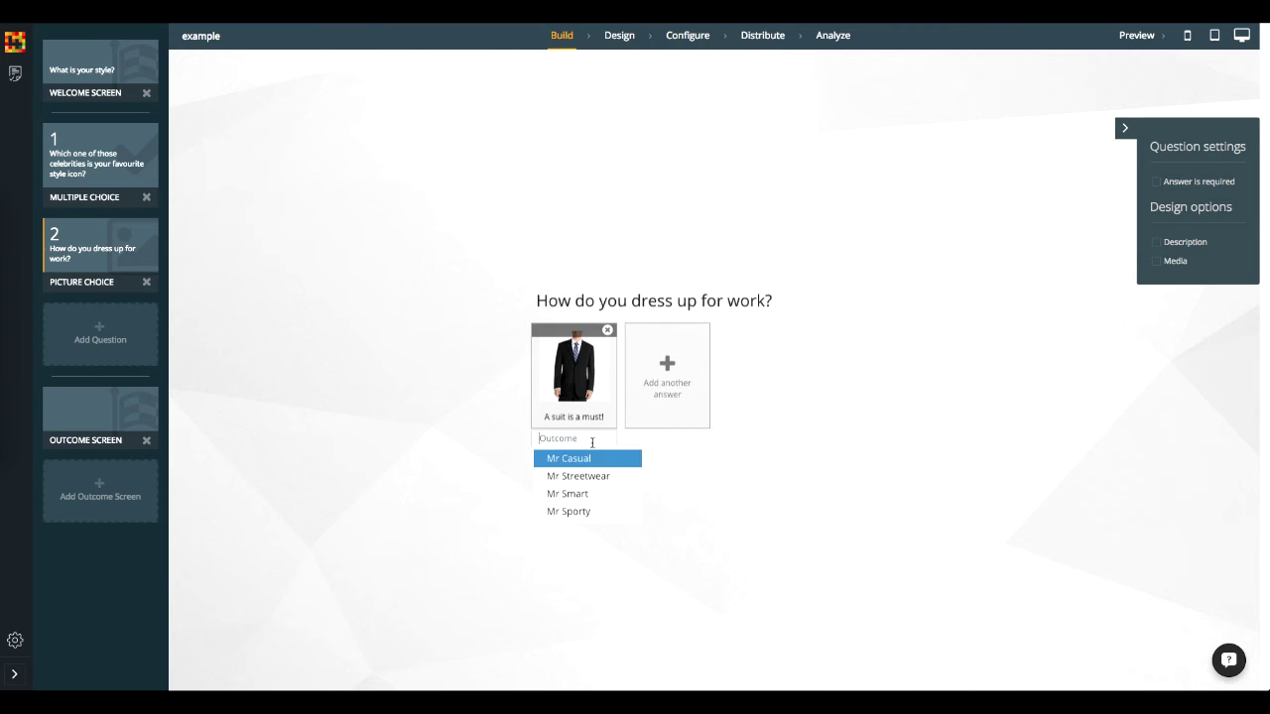
left_click(585, 479)
- Add a black hoodie answer labelled 'Short & hoodie' linked to Mr Streetwear
left_click(658, 412)
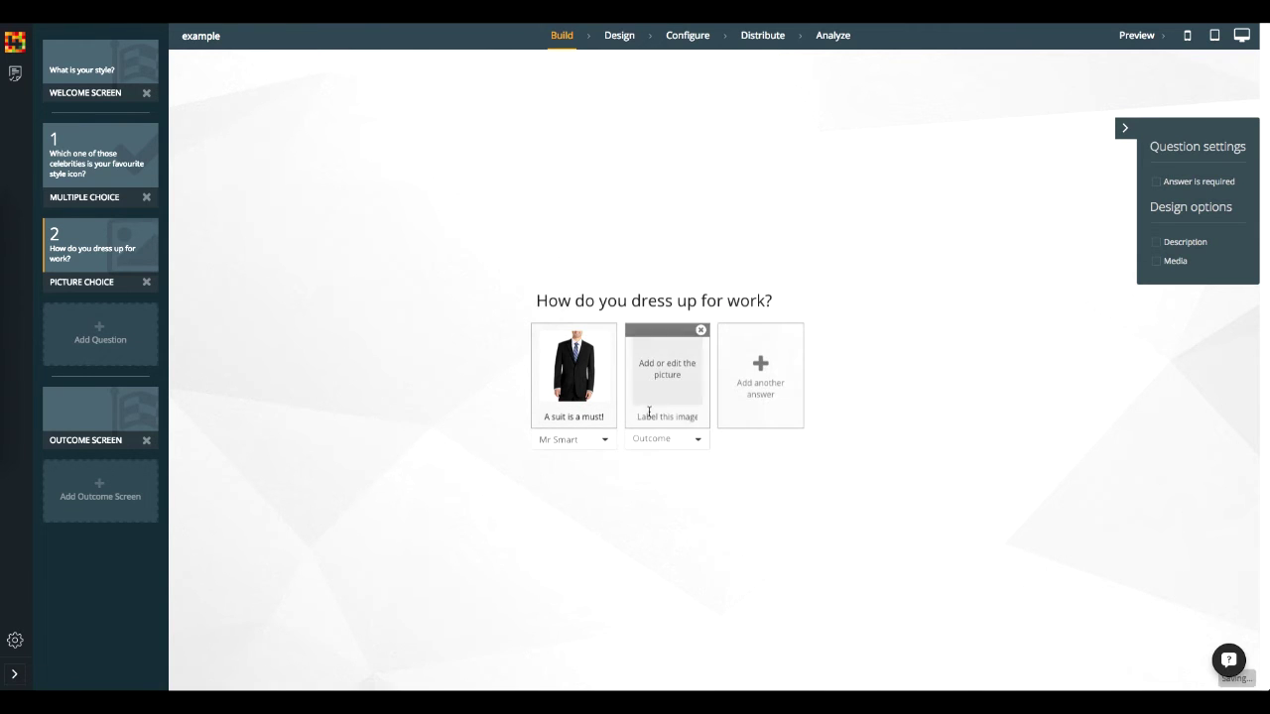
left_click(652, 414)
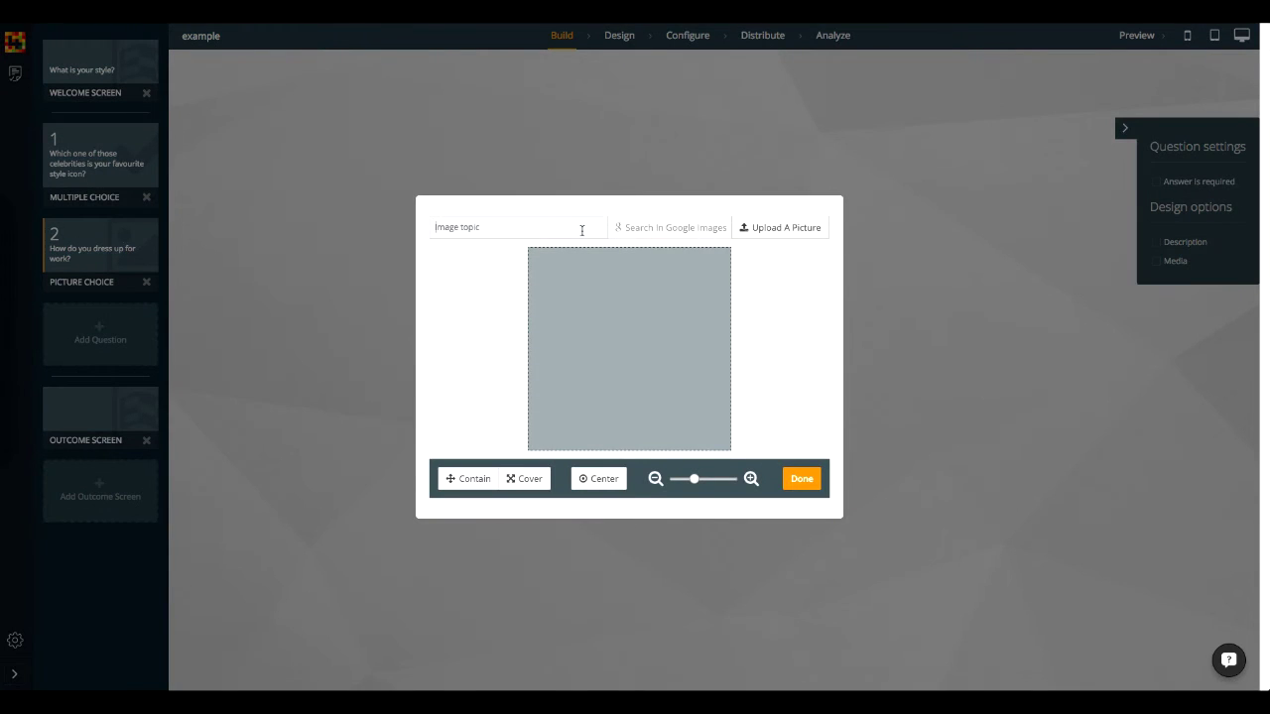
type("hoodie")
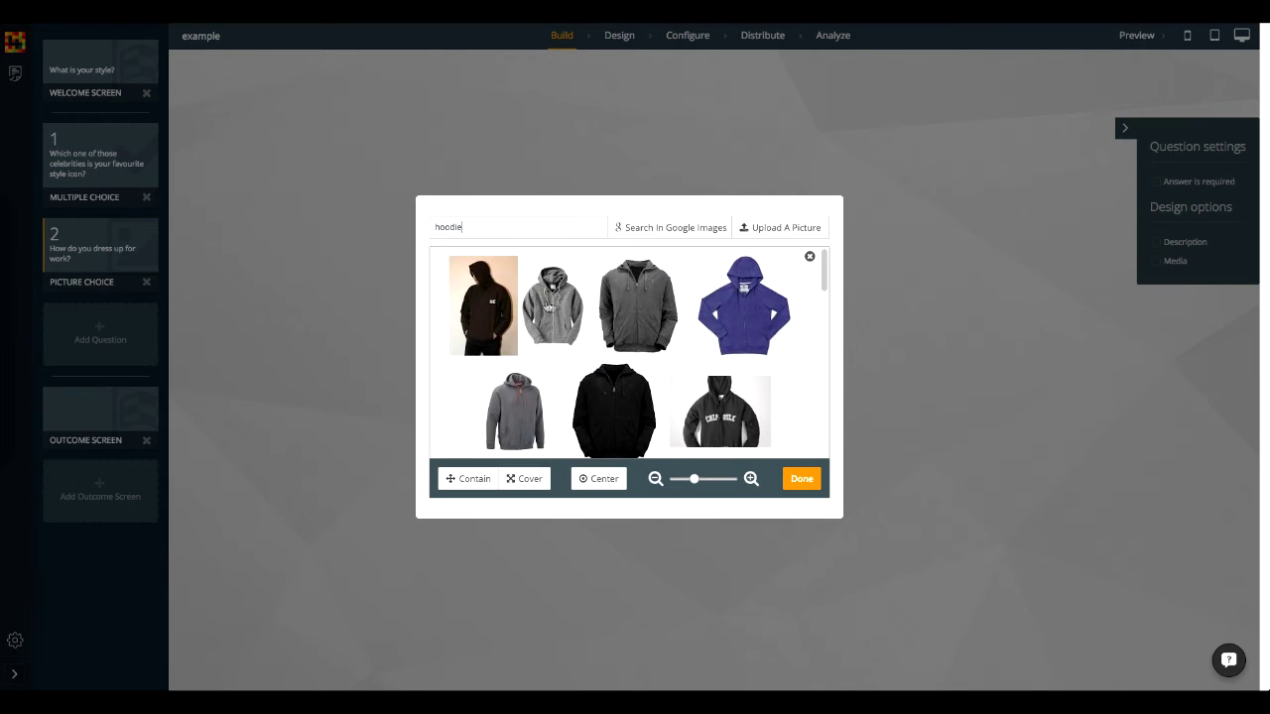
left_click(510, 310)
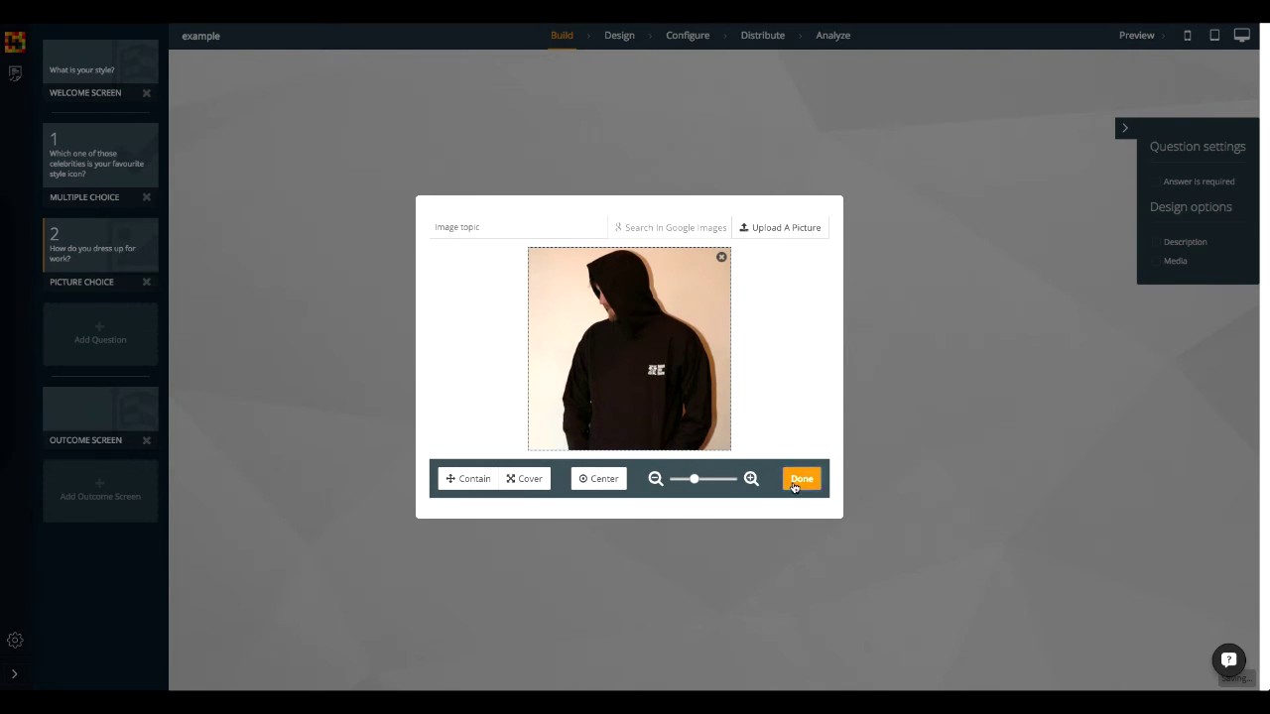
left_click(793, 485)
left_click(679, 415)
type("Short")
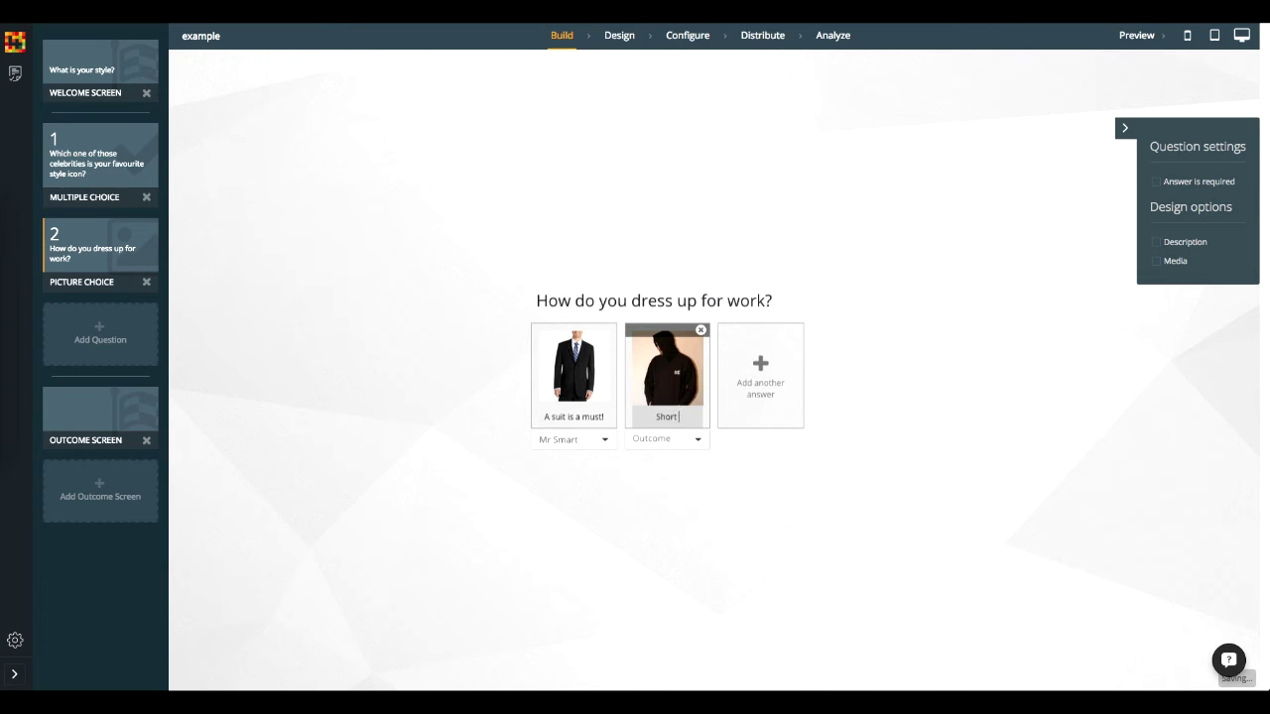
type(" & hoodie")
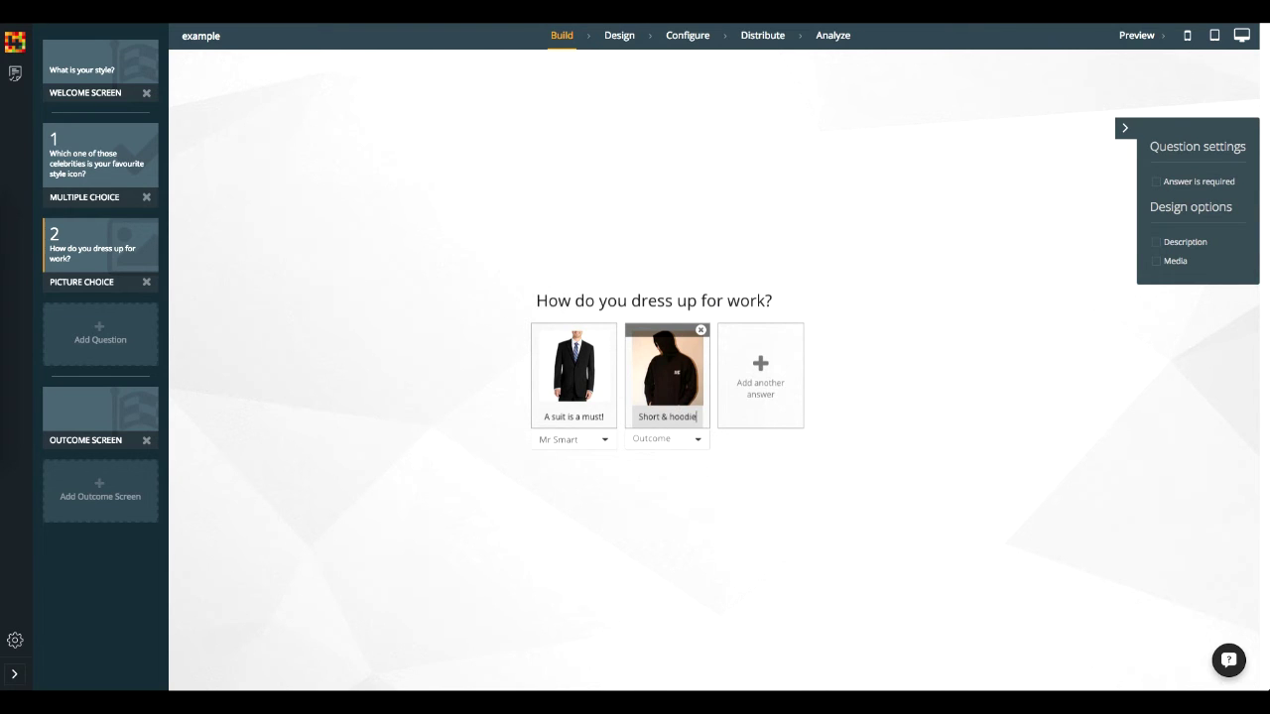
left_click(667, 438)
left_click(683, 475)
- Add a third picture answer and start labelling it 'T-Shirt &'
left_click(760, 375)
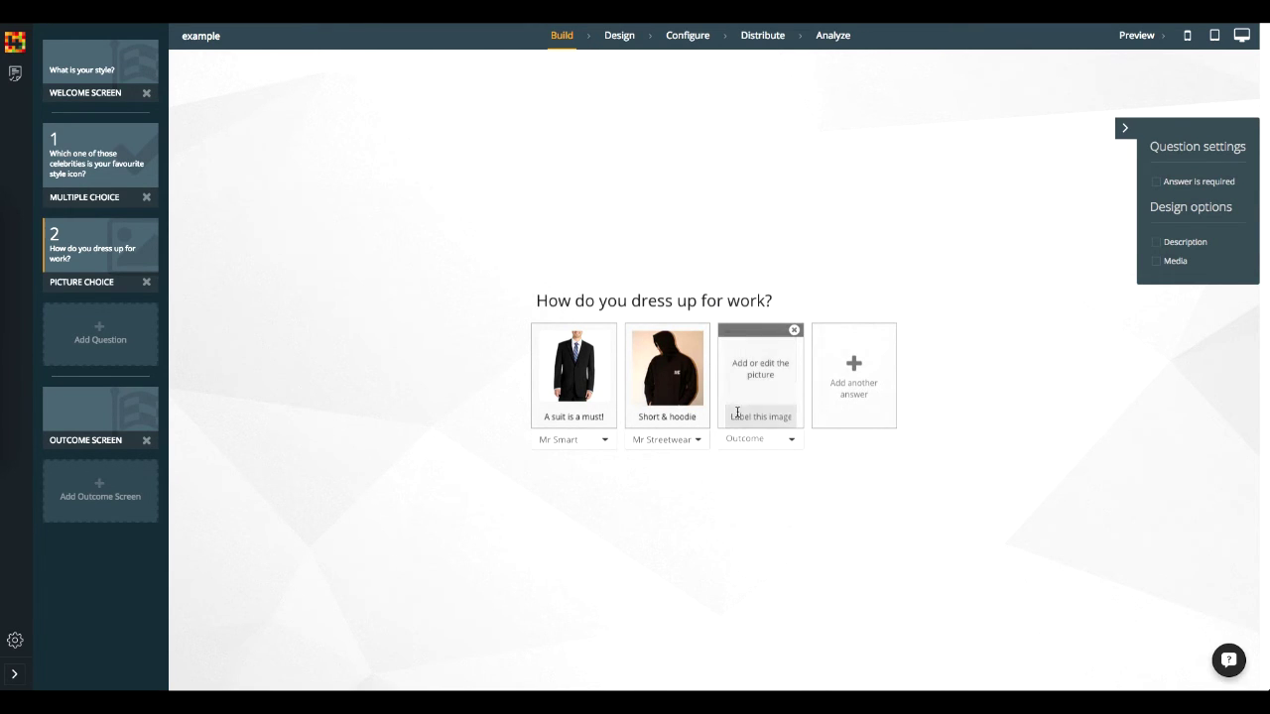
left_click(744, 416)
type("T-Shirt")
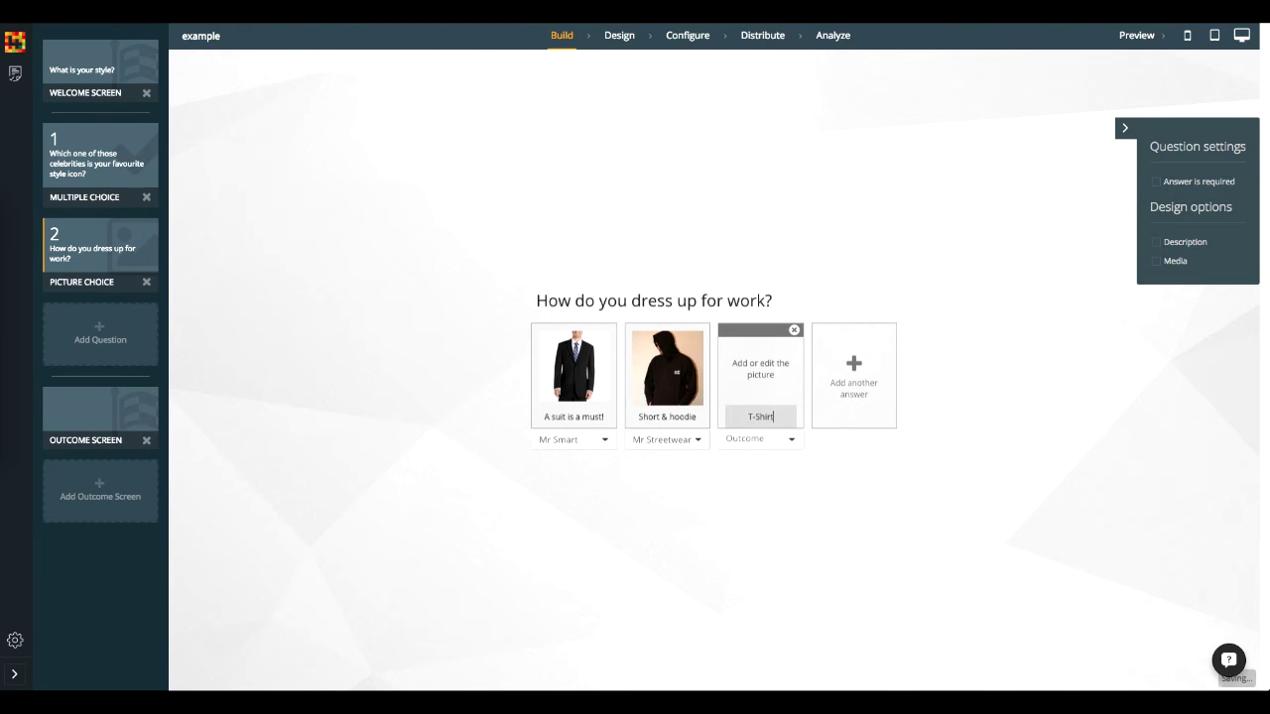
type(" & Sport s")
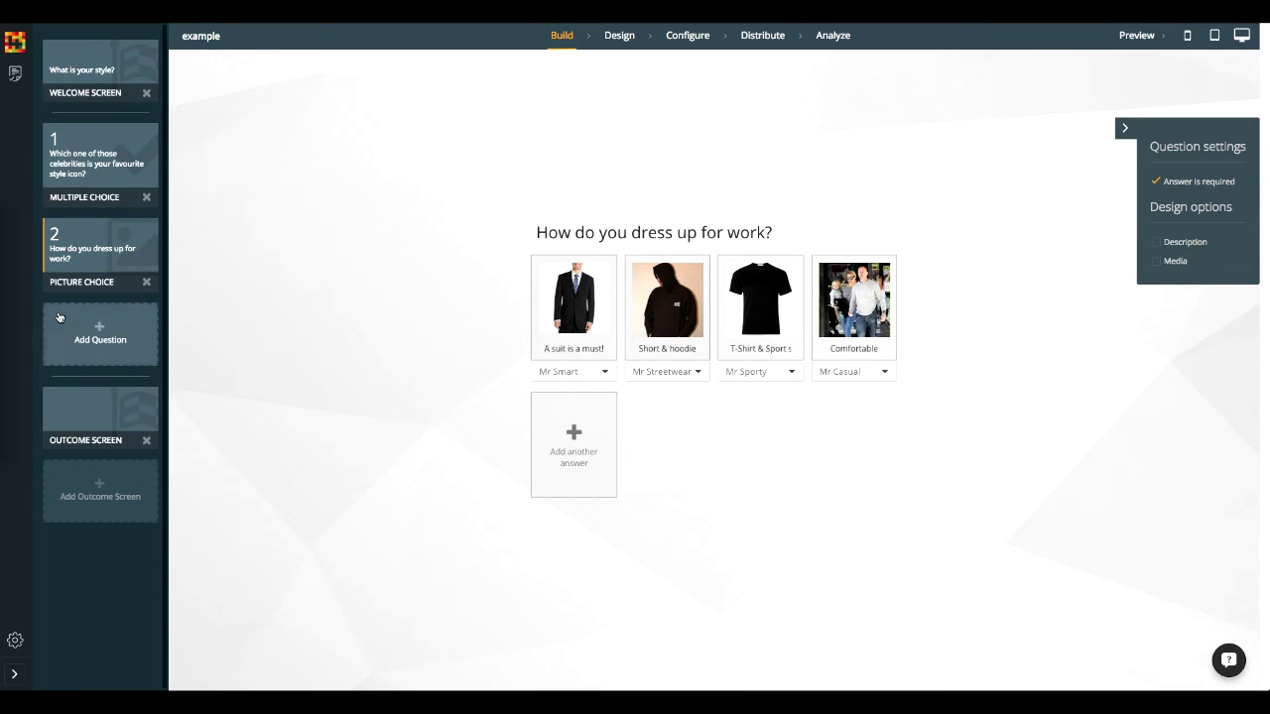
- Create a Forms question 'Do you fave any comments you would like to share with us?' with one Text input
left_click(99, 334)
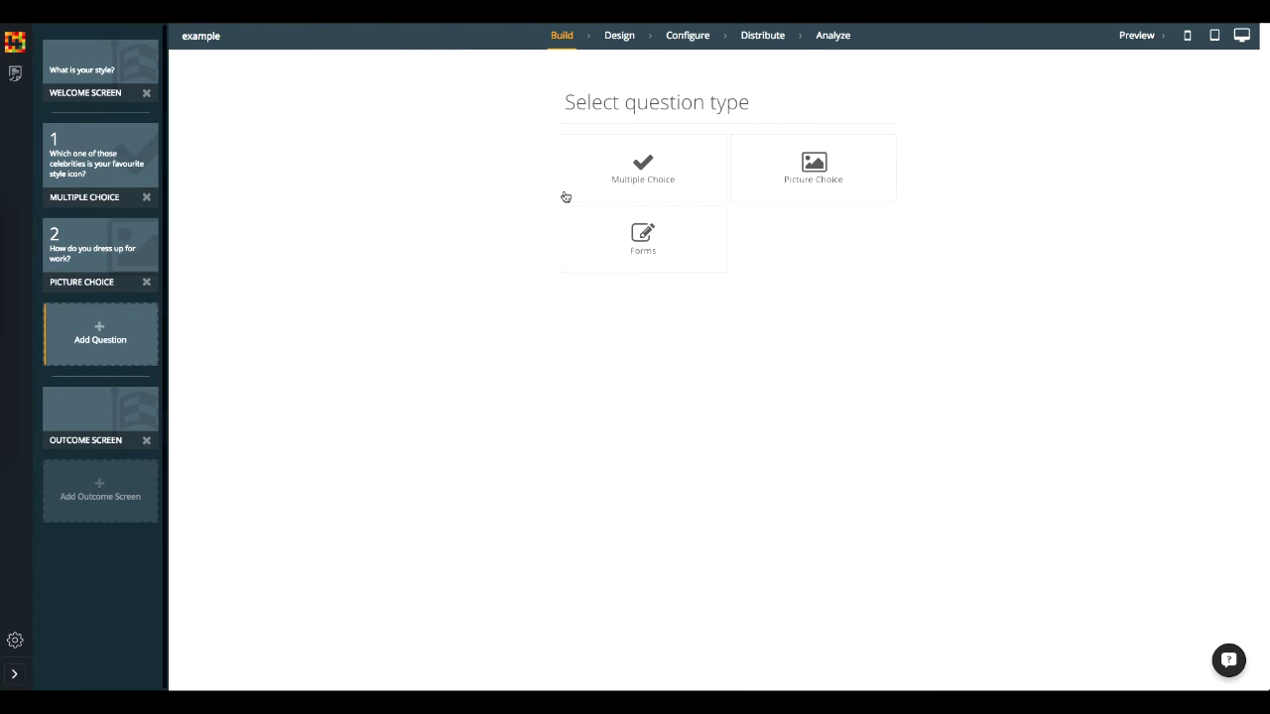
left_click(671, 249)
type("Do")
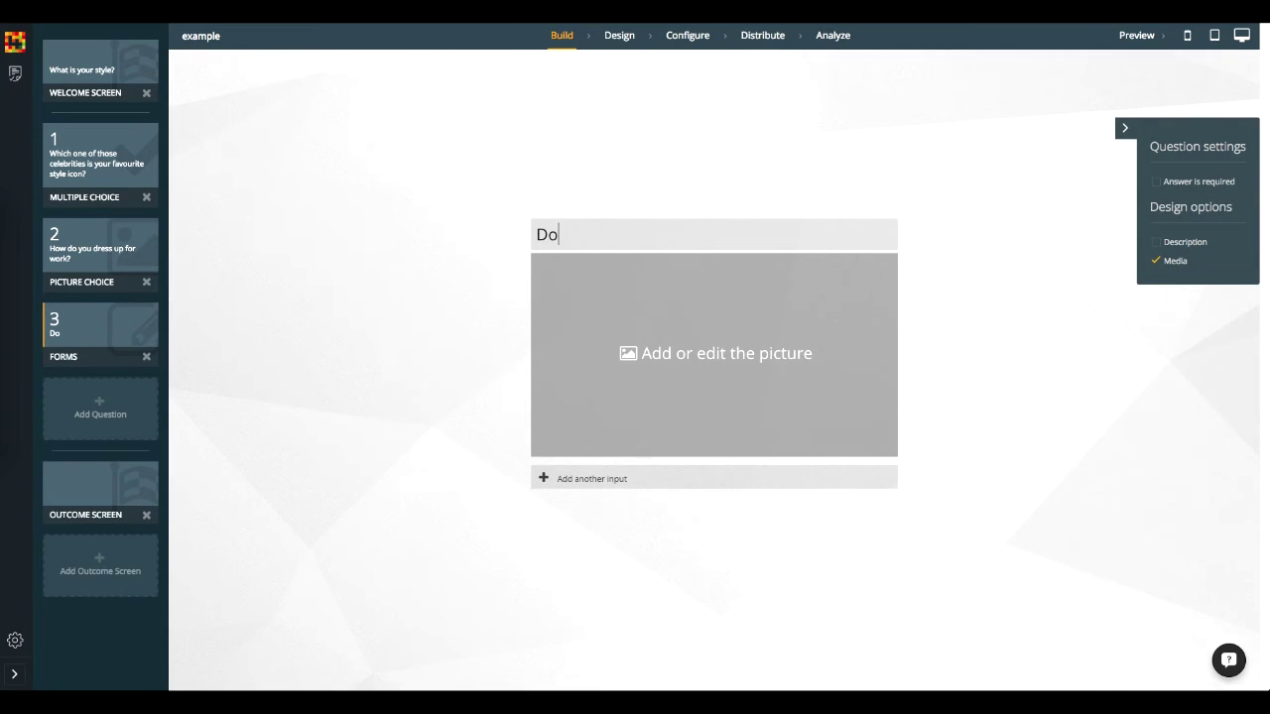
type(" you fa")
type("ve any comm")
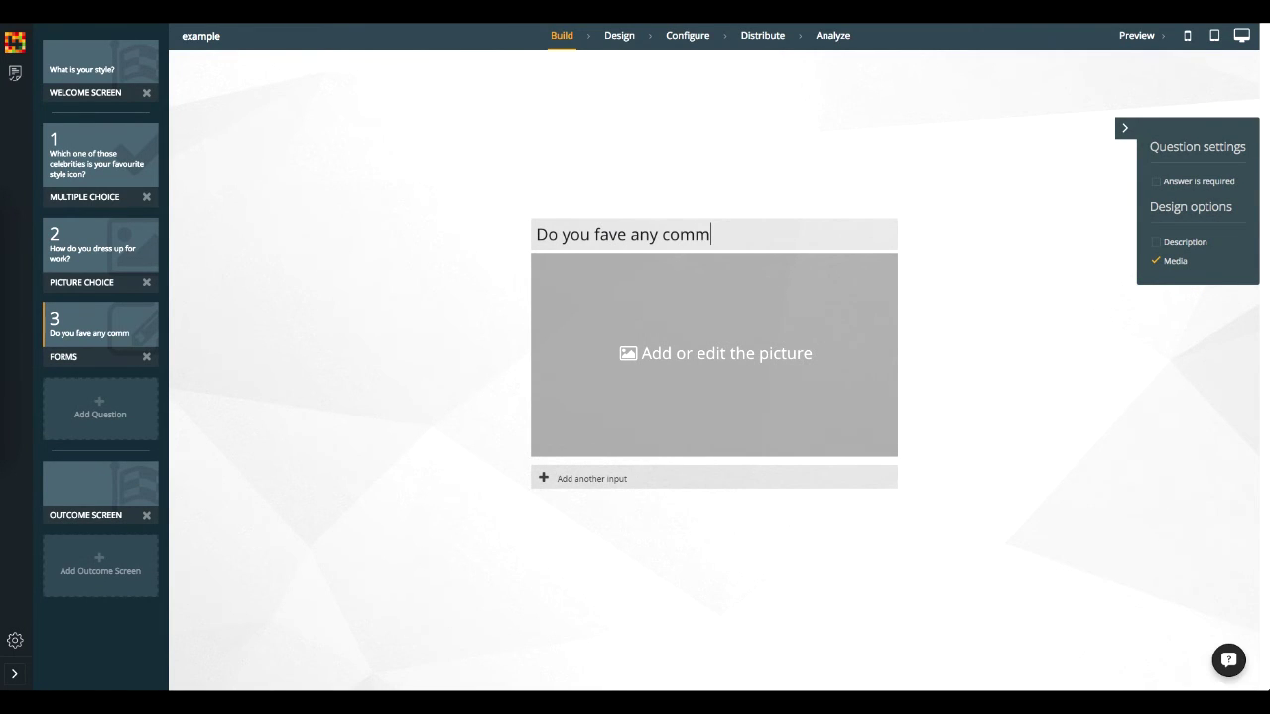
type("ents ")
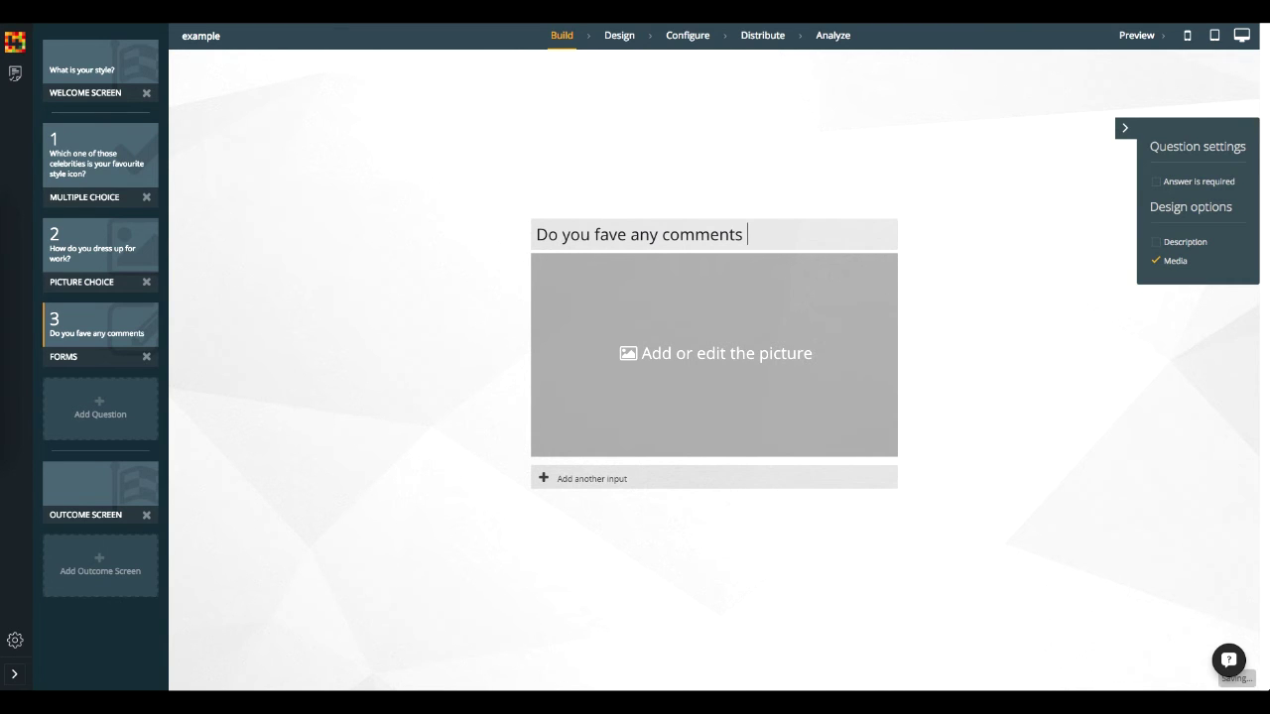
type("you would li")
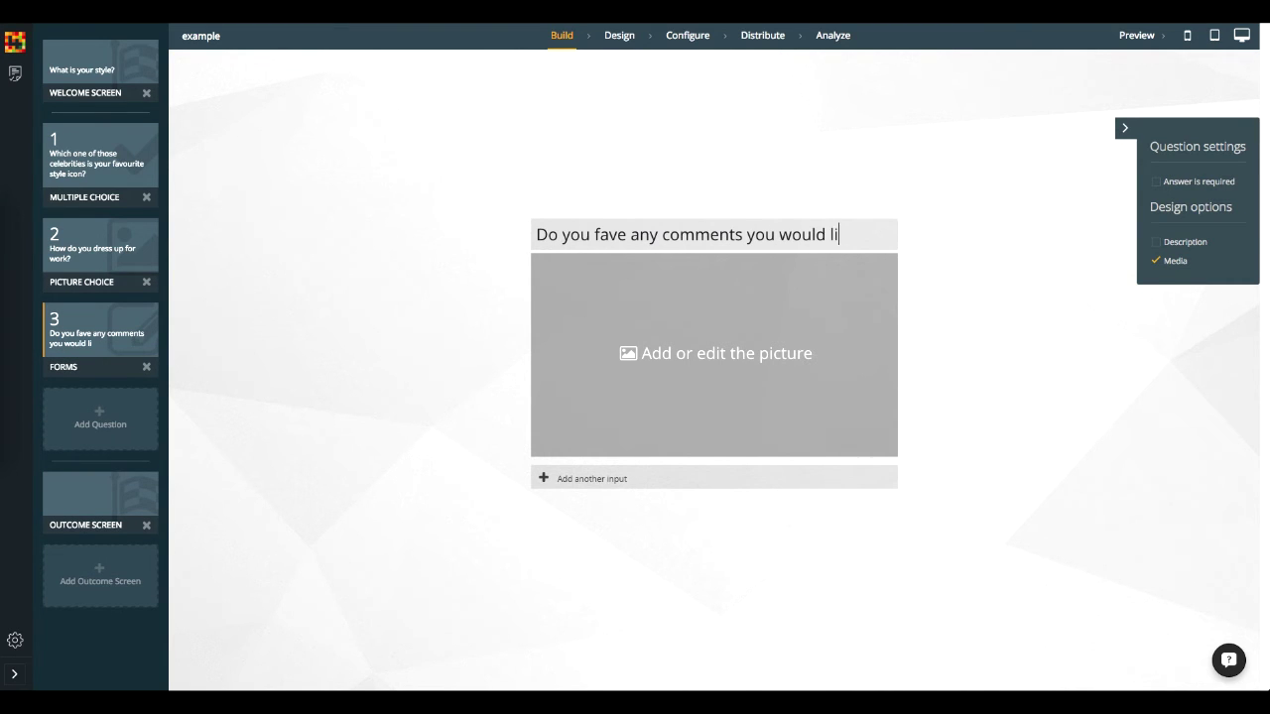
type("ke to share ")
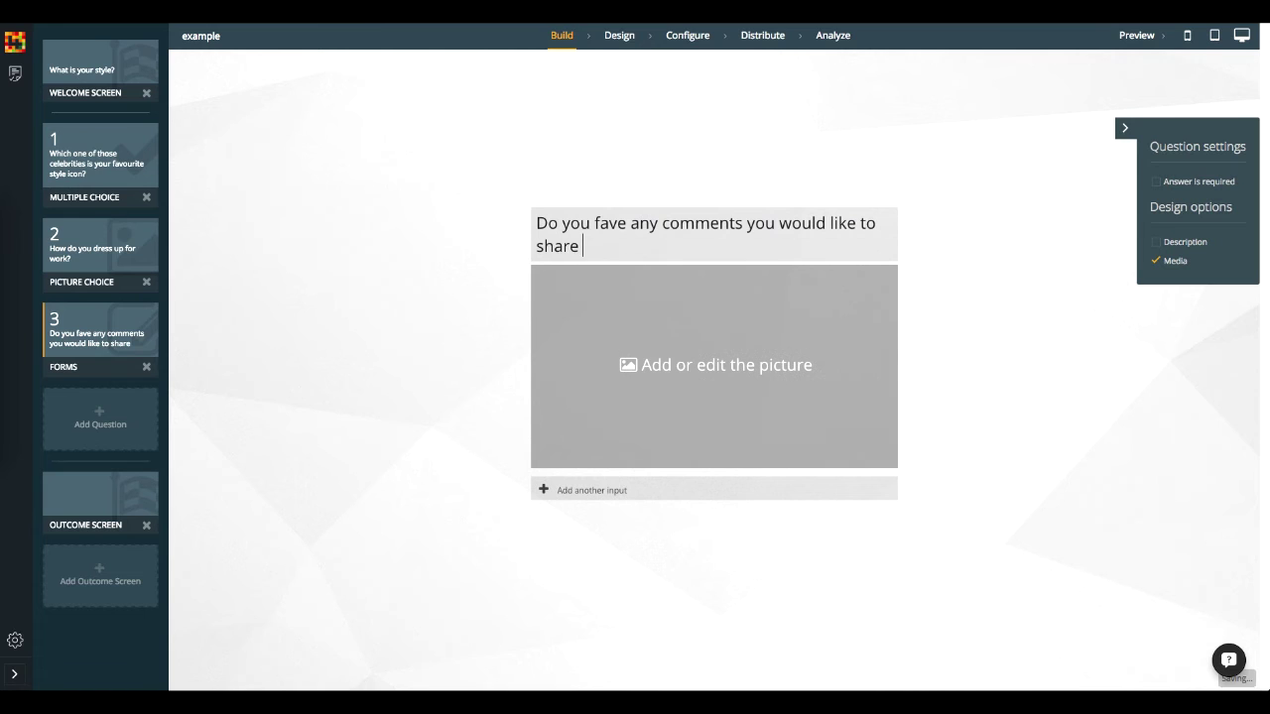
type("with u")
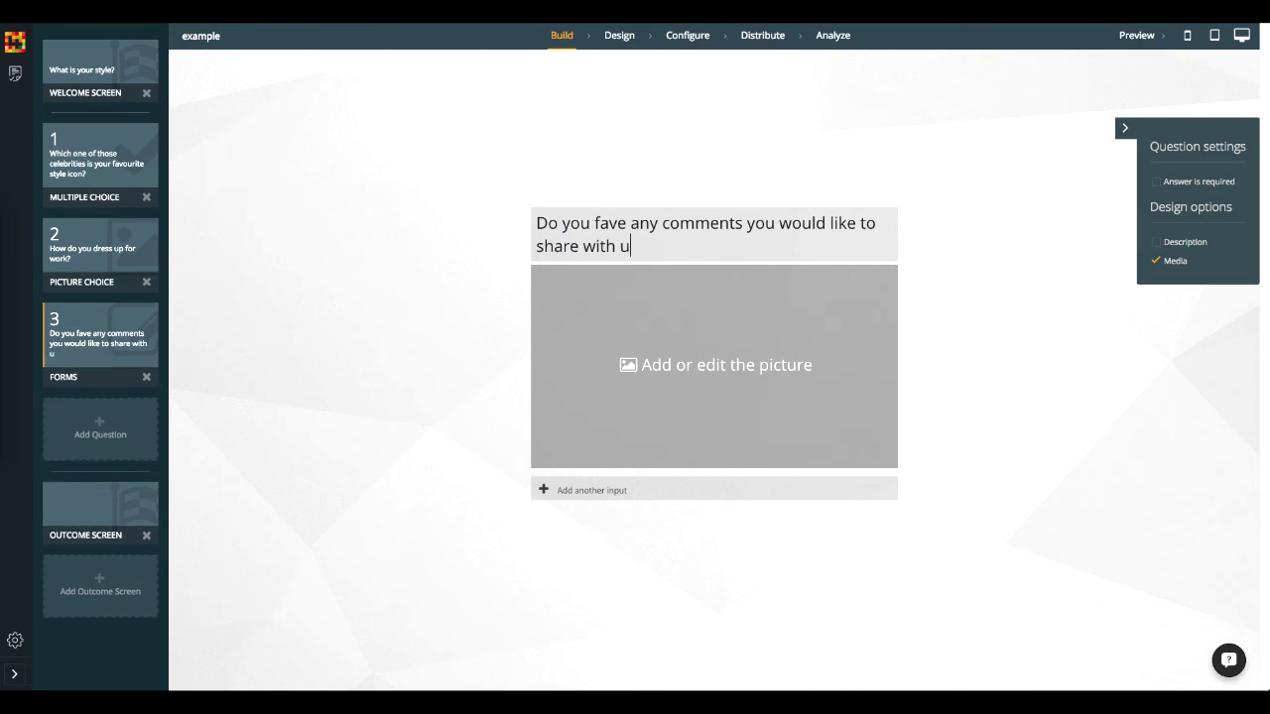
type("s?")
left_click(635, 496)
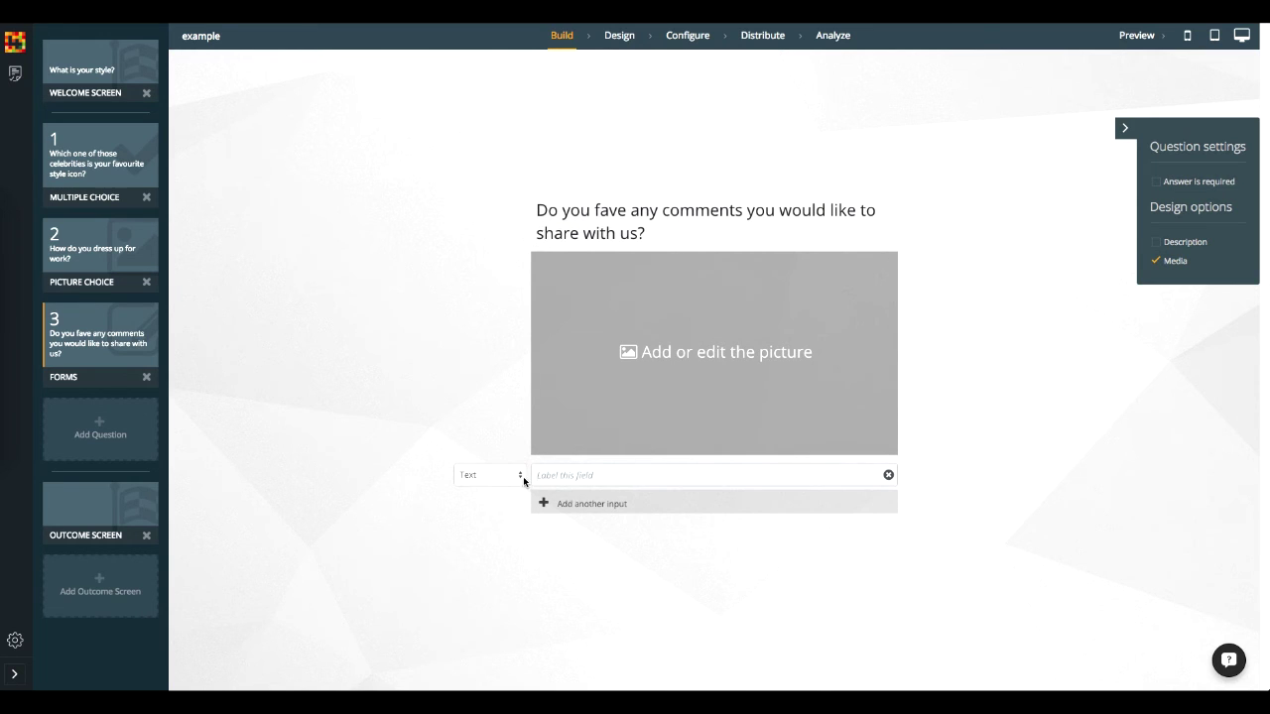
left_click(521, 478)
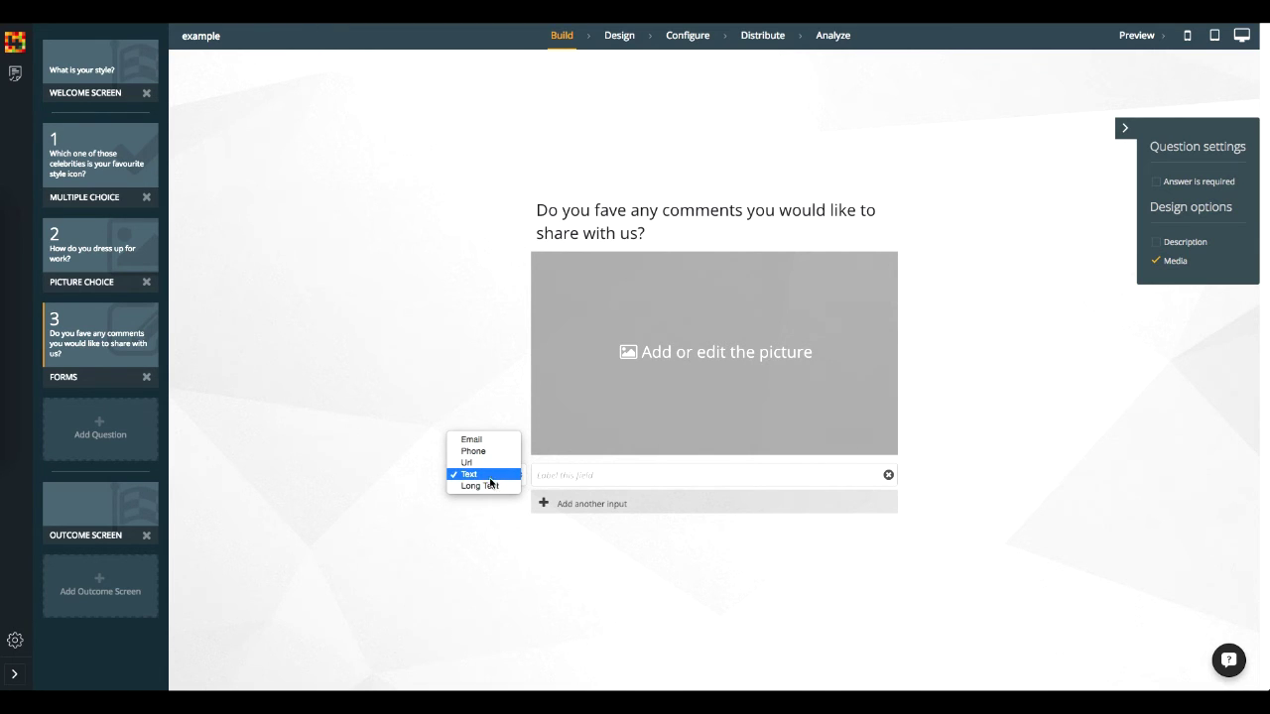
left_click(487, 385)
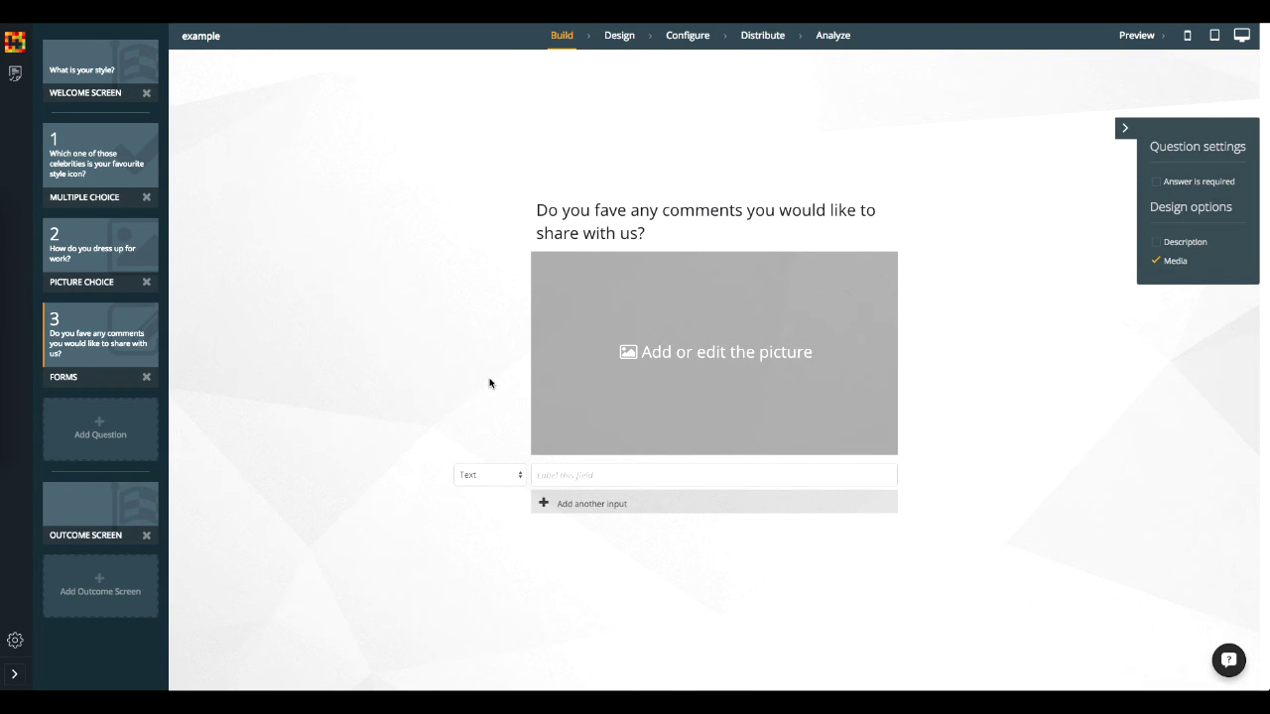
- Set the outcome screen's outcome to Mr Casual and search images for 'jean'
left_click(147, 509)
left_click(1203, 191)
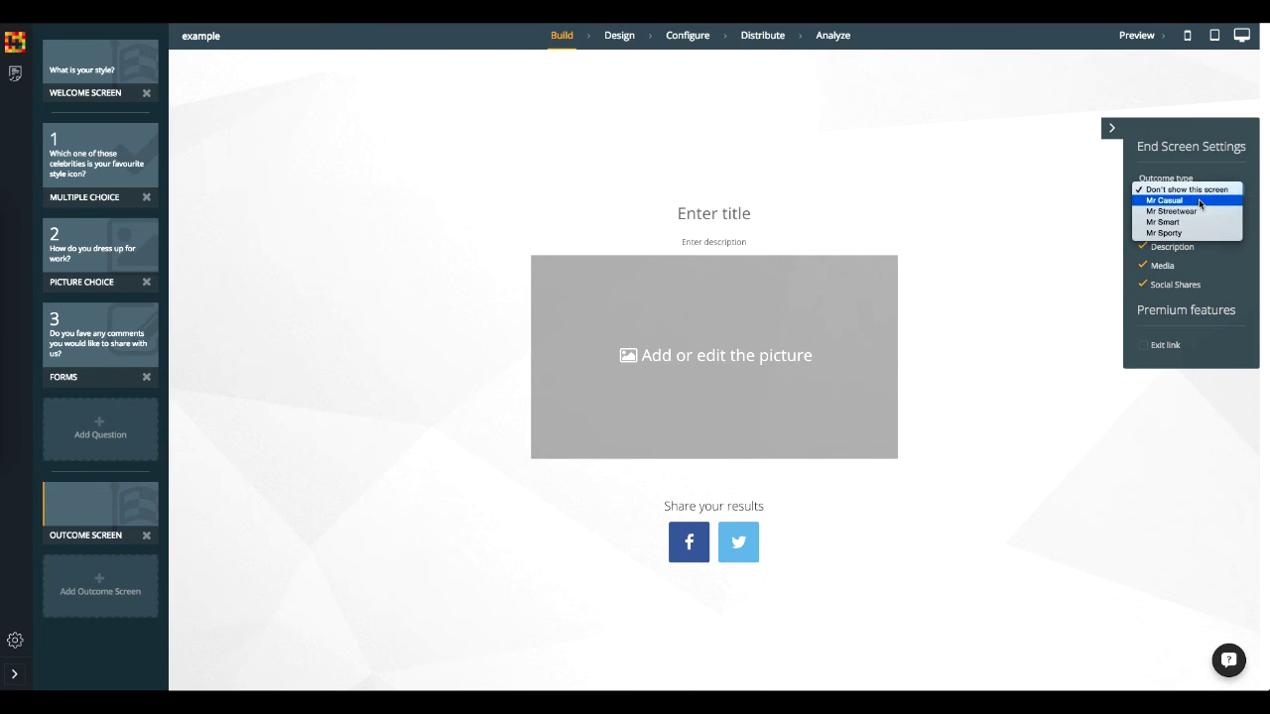
left_click(1200, 201)
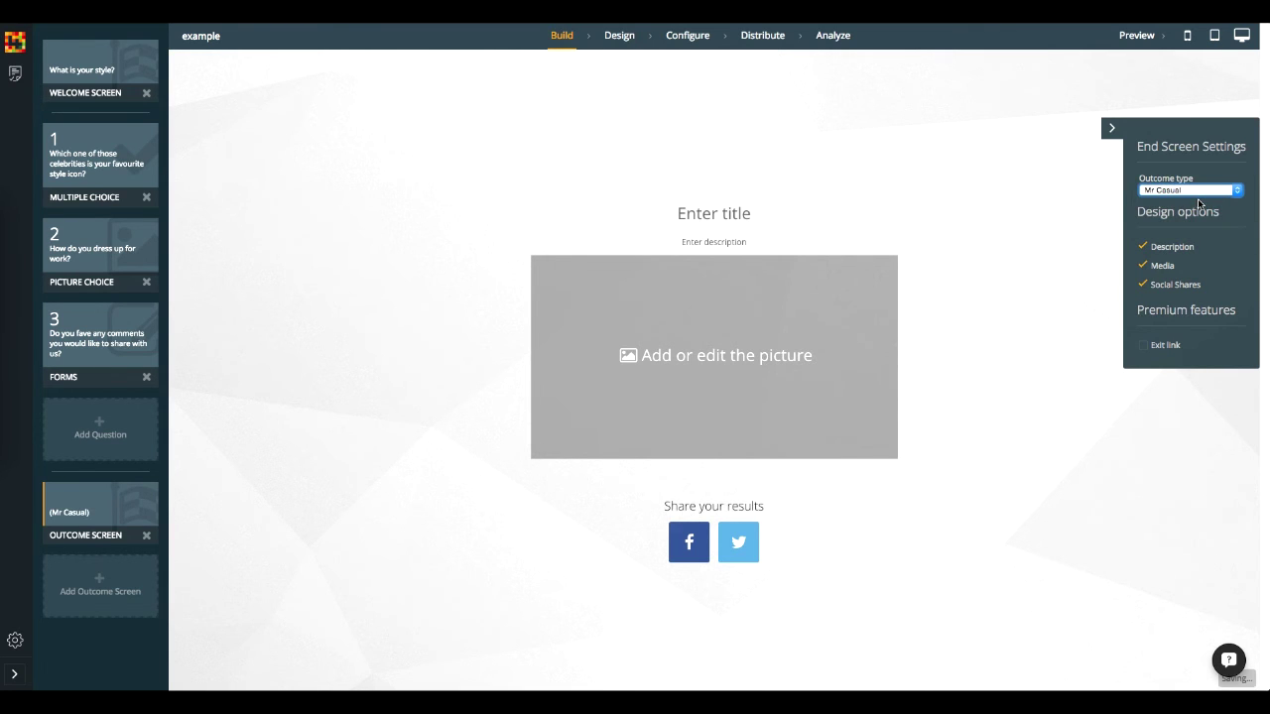
left_click(541, 288)
left_click(587, 241)
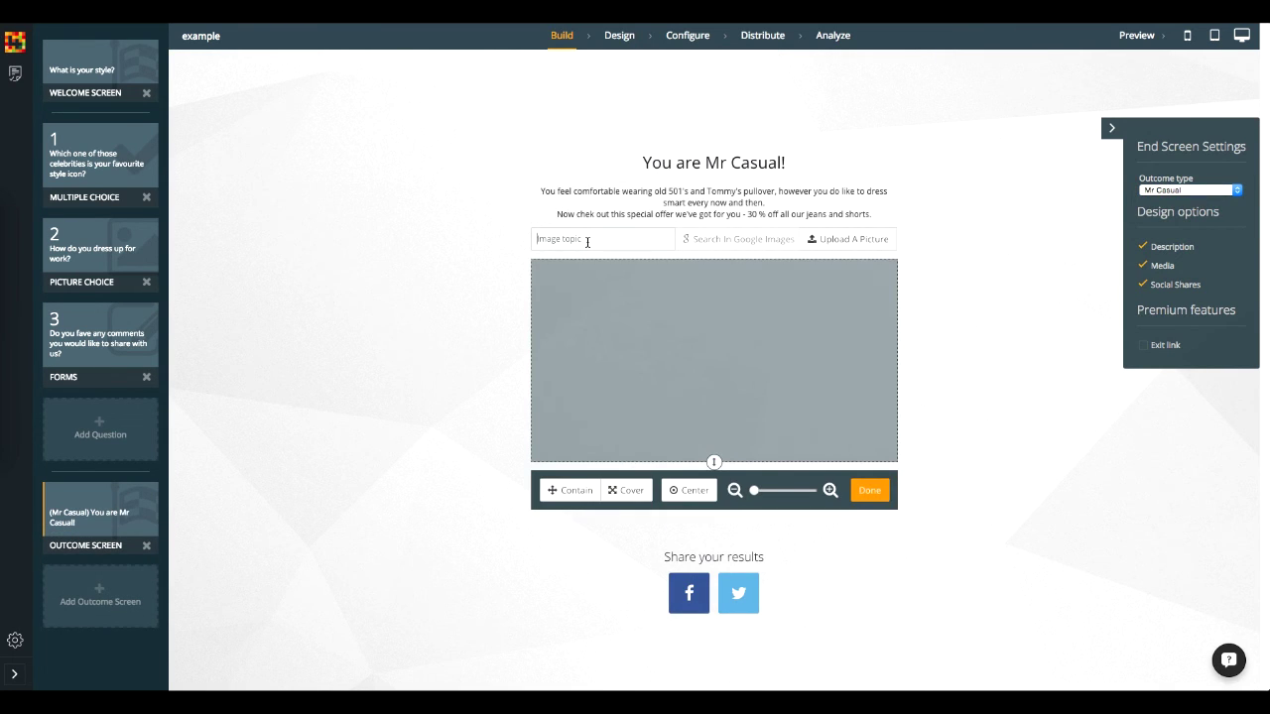
type("jean")
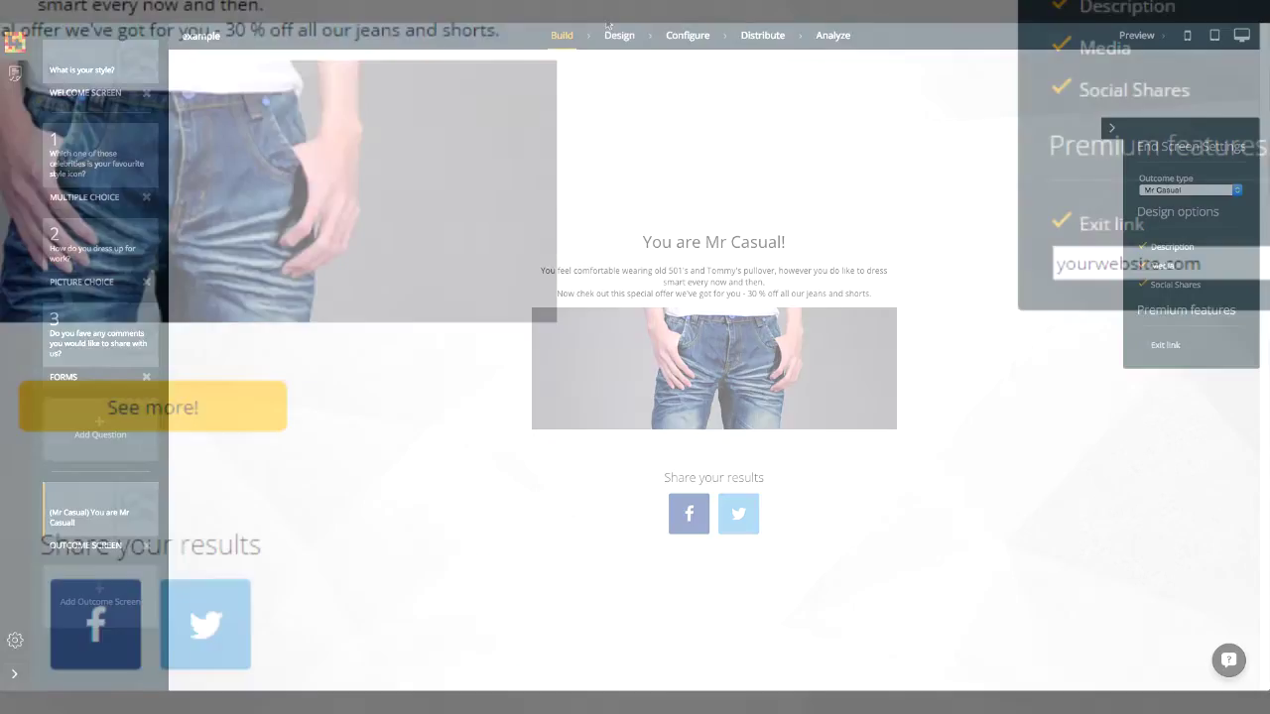
- Page through the design themes to the last page and apply the Black Suit theme
left_click(619, 35)
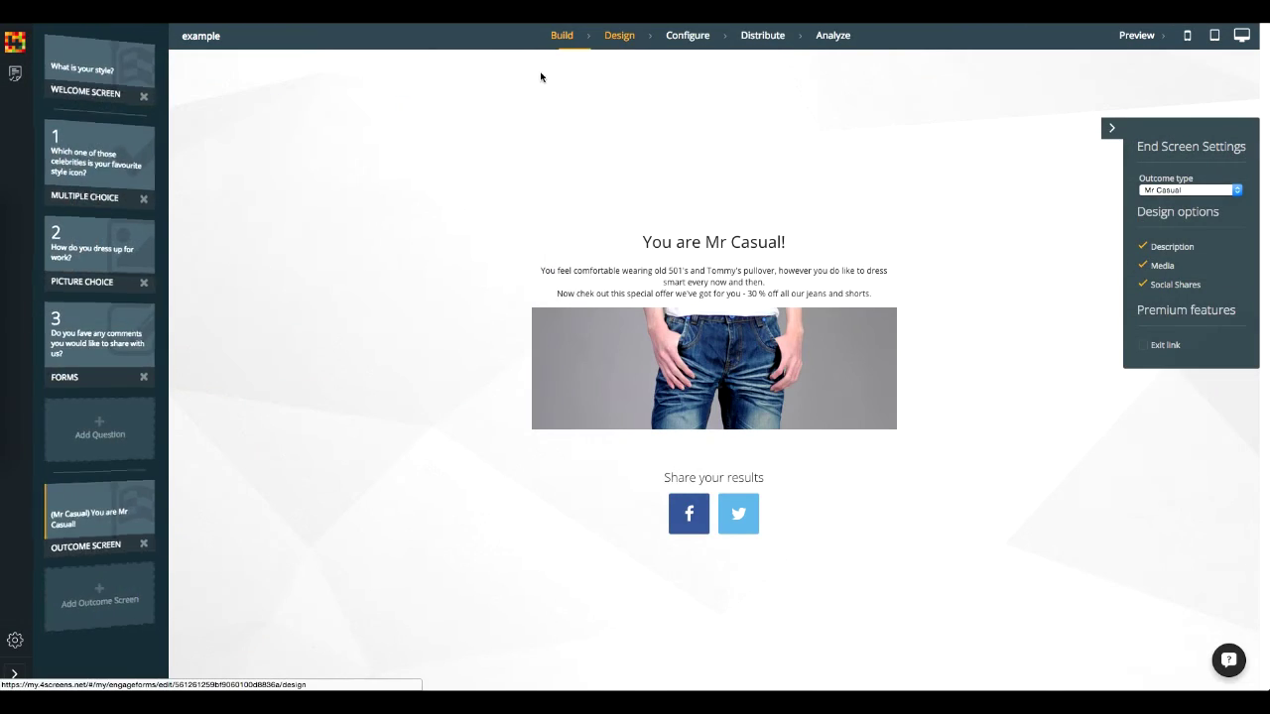
left_click(155, 186)
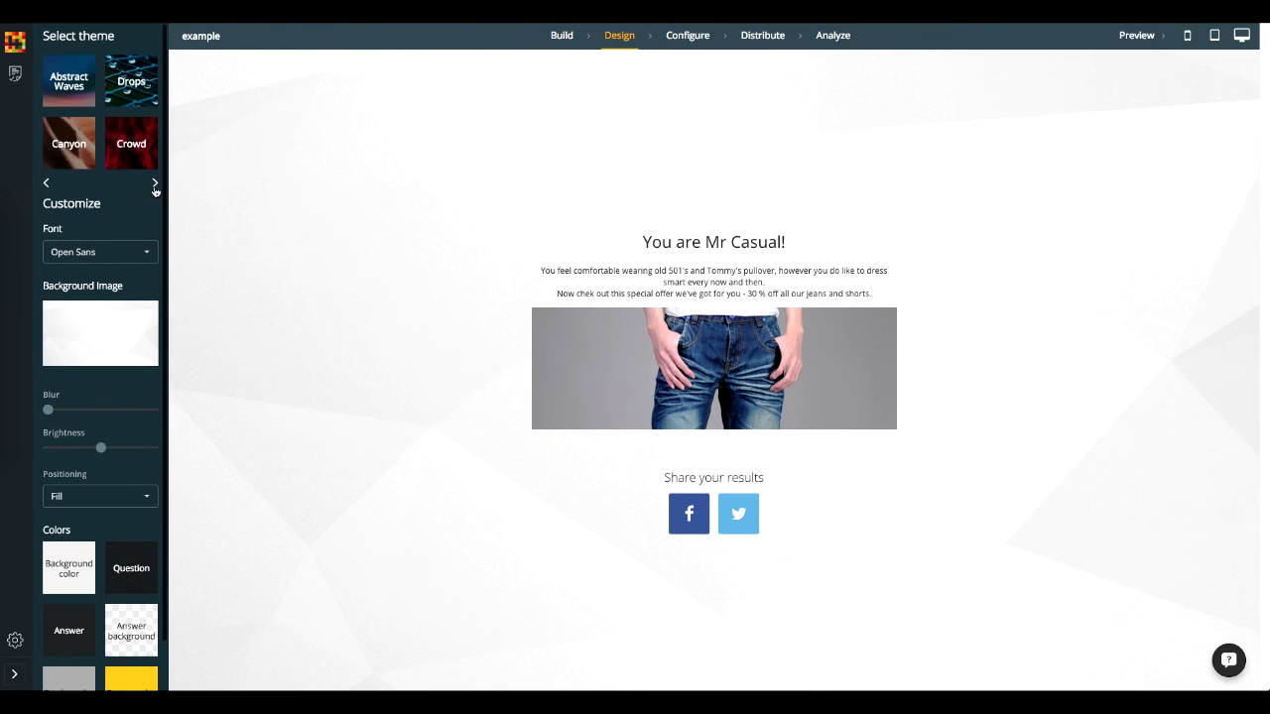
left_click(154, 187)
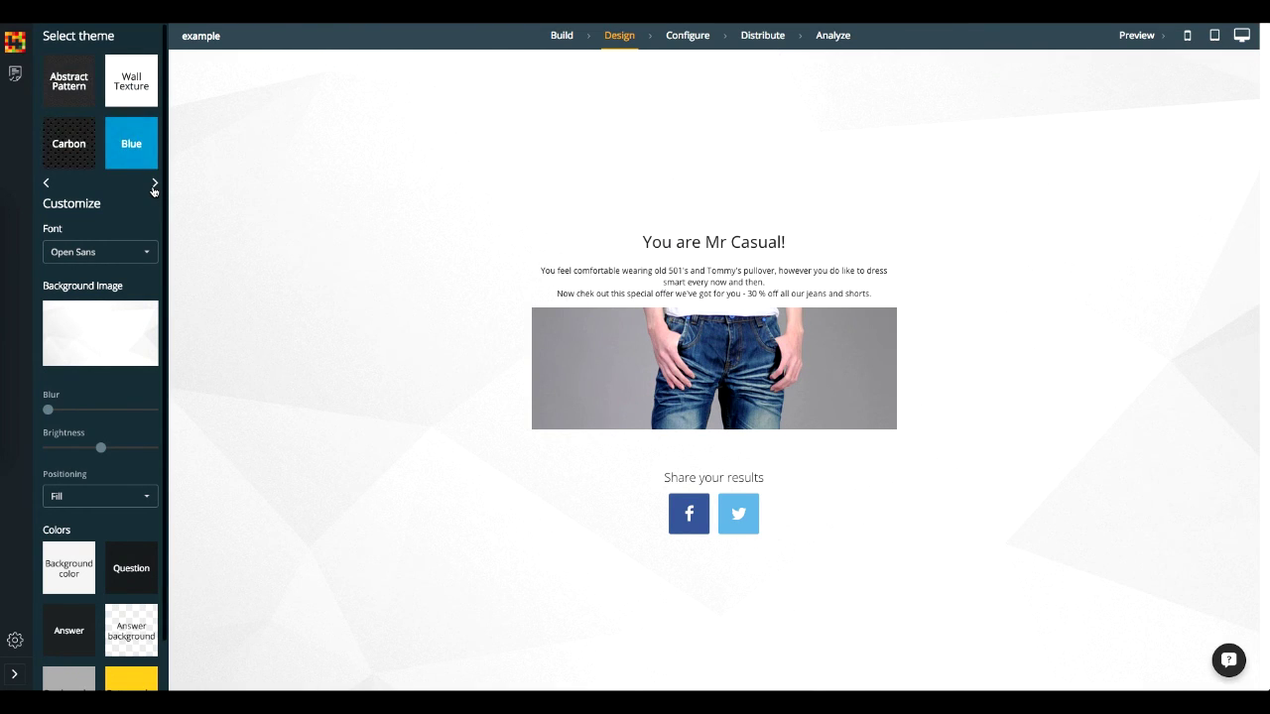
left_click(153, 186)
left_click(154, 186)
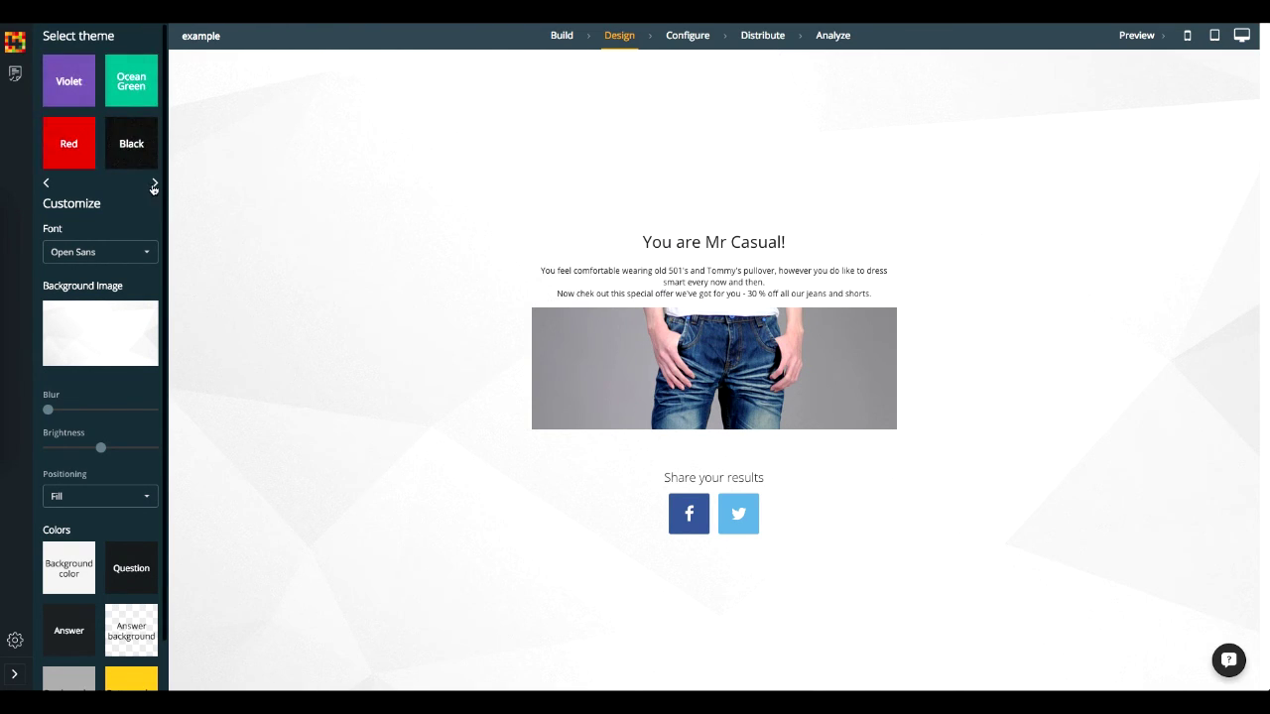
left_click(154, 187)
left_click(155, 186)
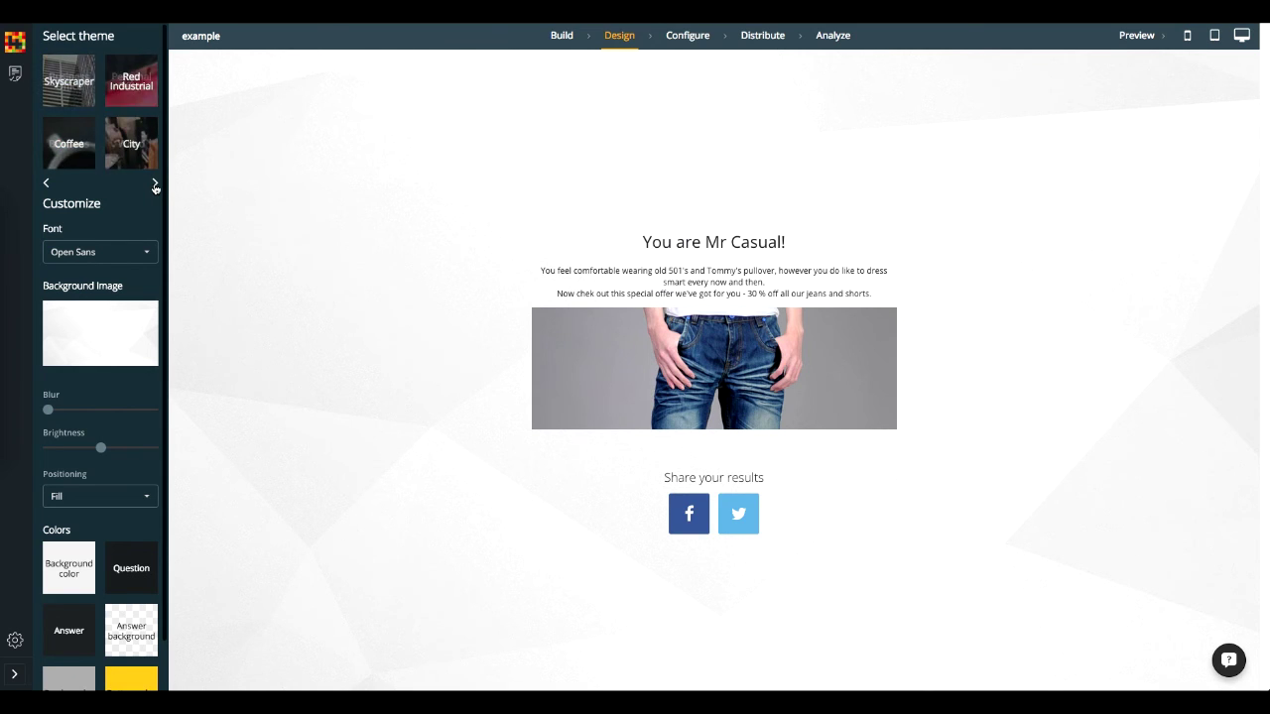
left_click(154, 185)
left_click(155, 187)
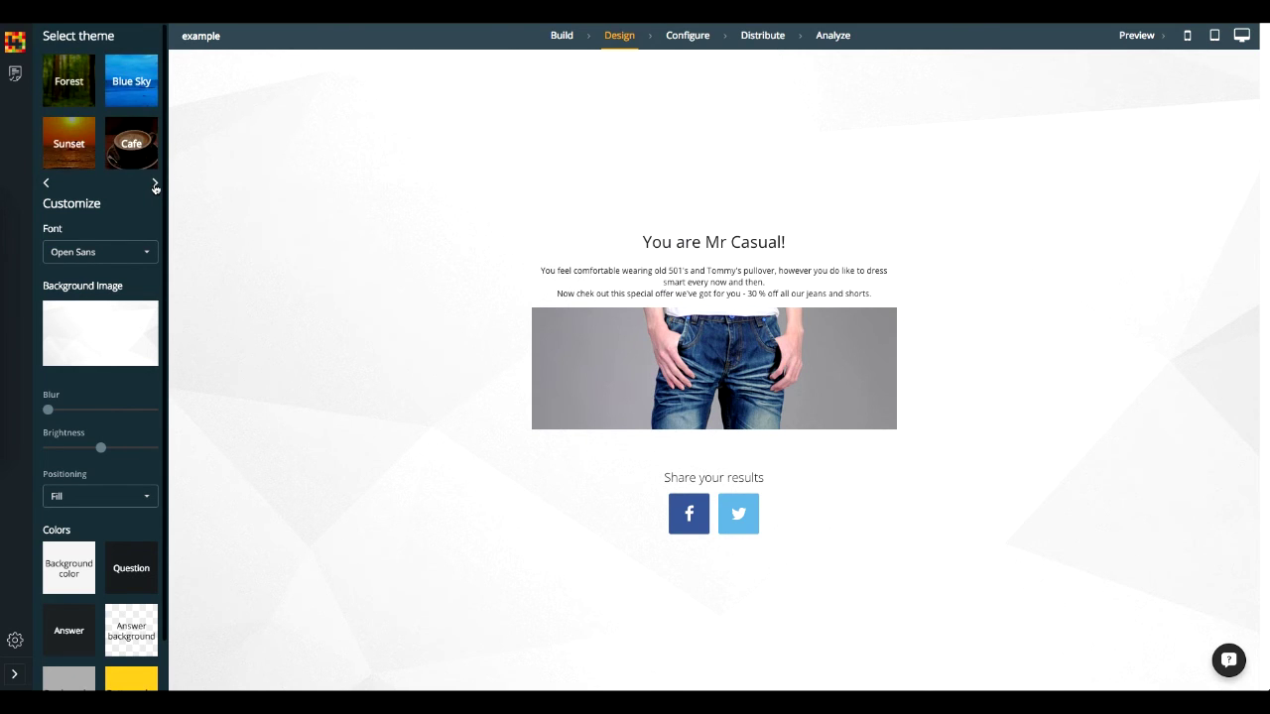
left_click(82, 162)
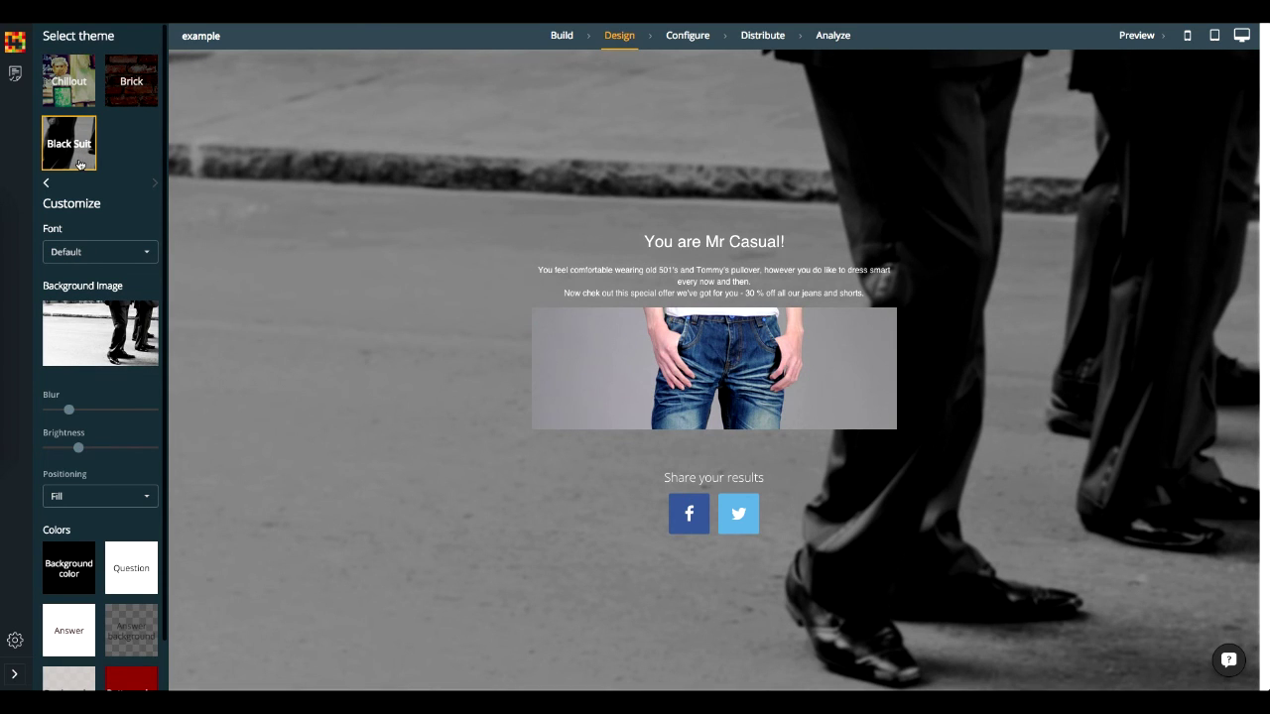
- Switch the quiz font to Russo One, leave the background unblurred, and brighten it
left_click(139, 251)
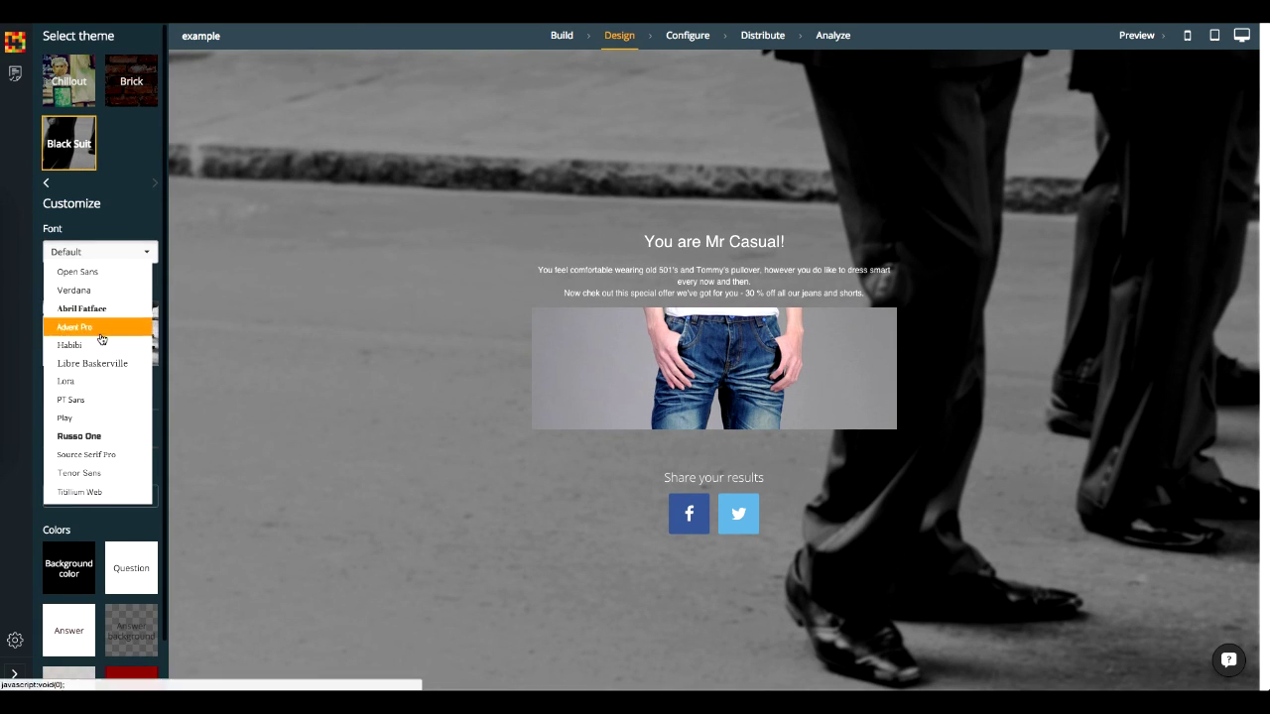
left_click(79, 436)
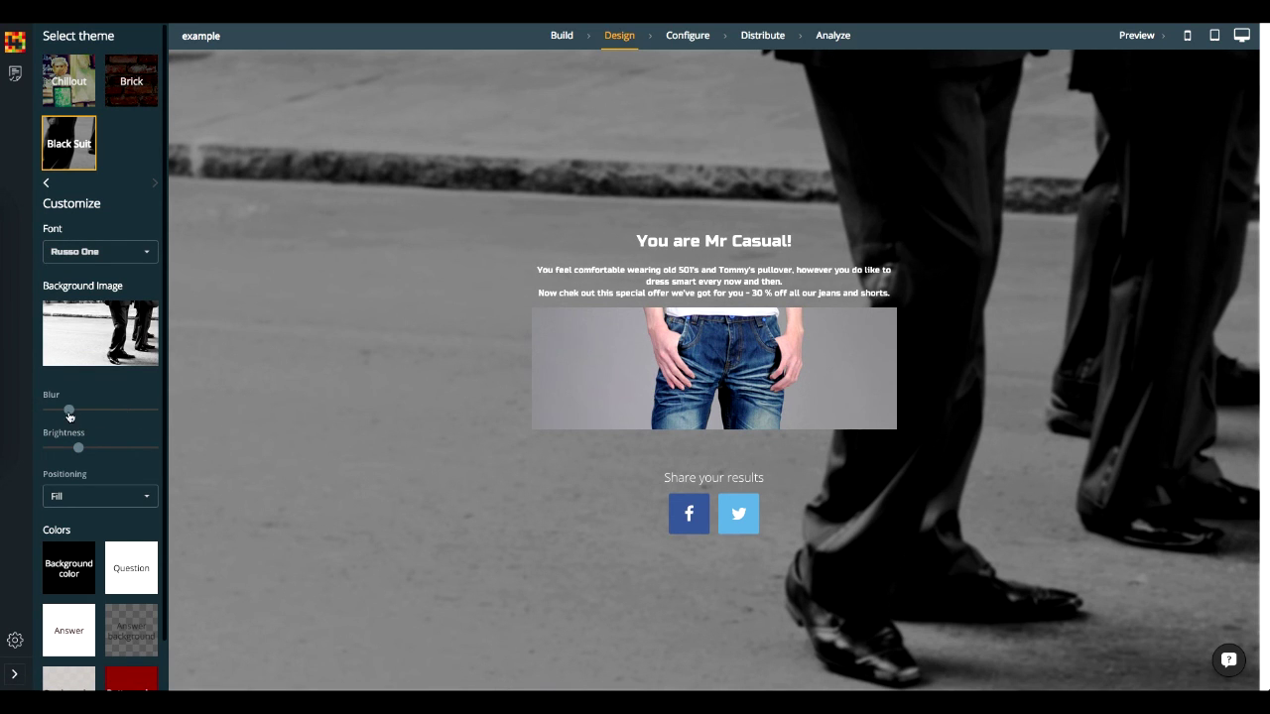
mouse_move(69, 416)
left_mouse_down()
mouse_move(176, 413)
mouse_move(47, 417)
mouse_move(62, 447)
left_mouse_up()
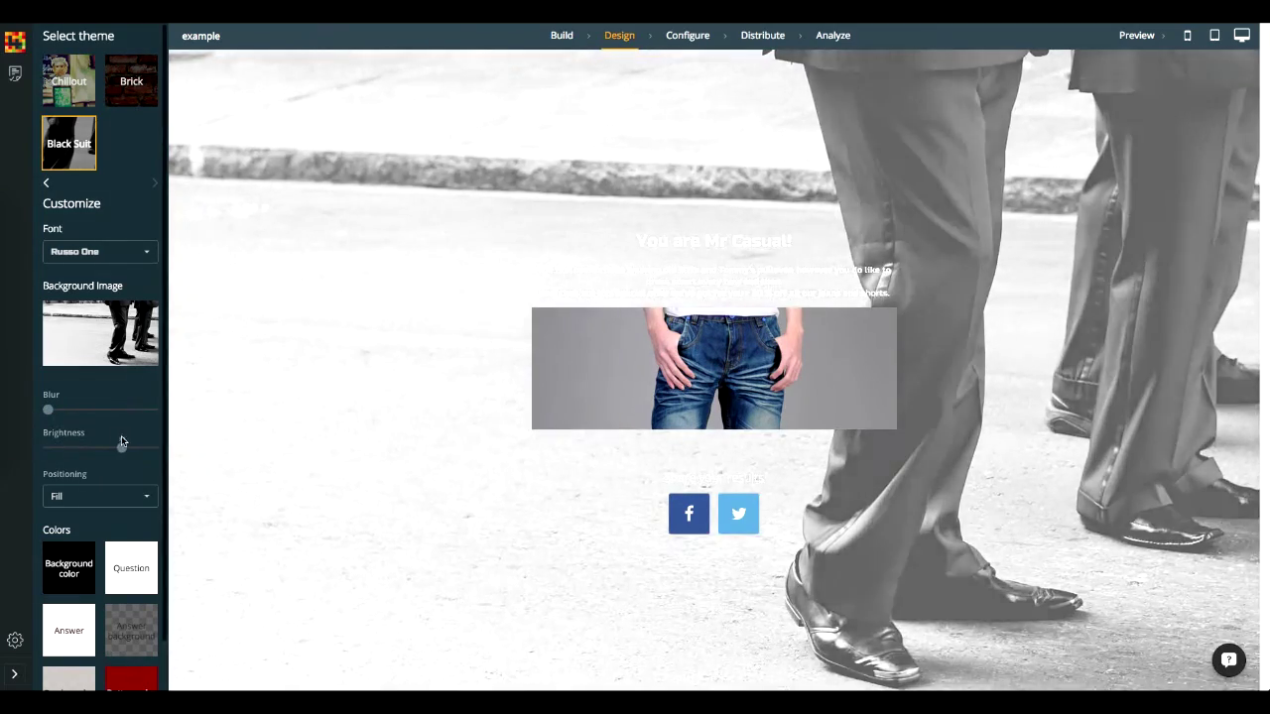
mouse_move(61, 446)
left_mouse_down()
mouse_move(85, 442)
mouse_move(56, 442)
mouse_move(72, 443)
left_mouse_up()
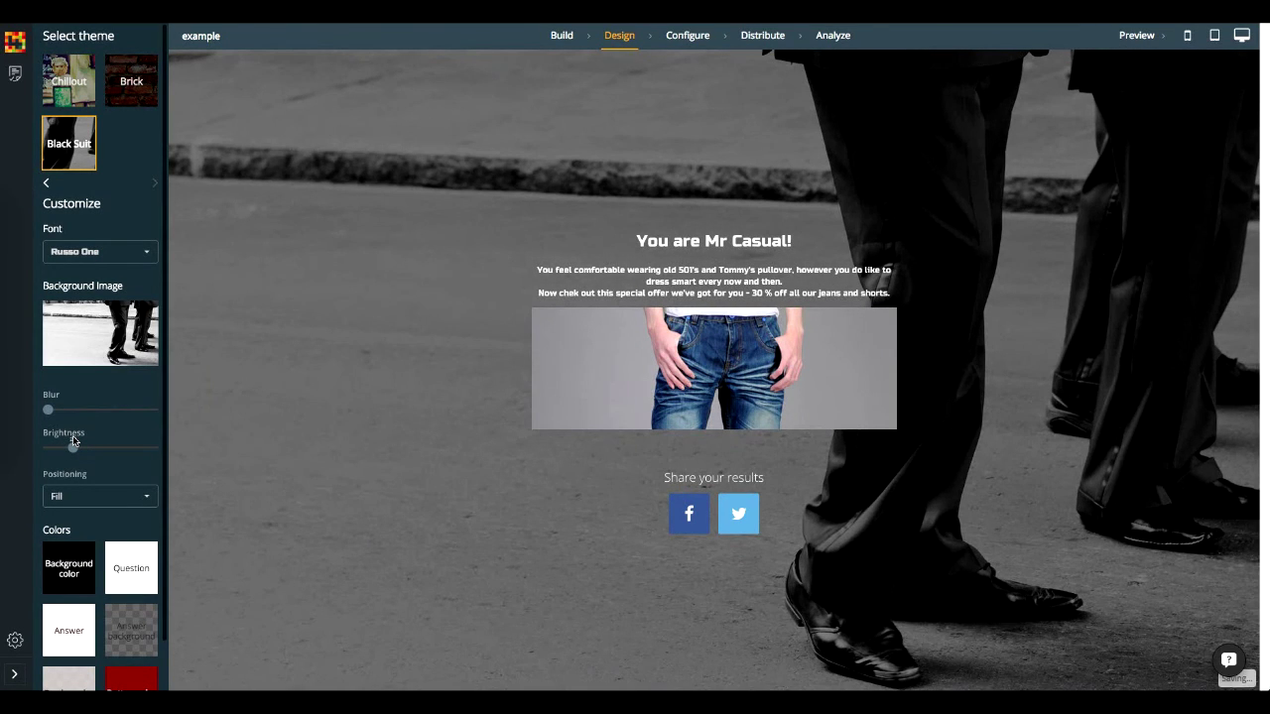
left_click(688, 35)
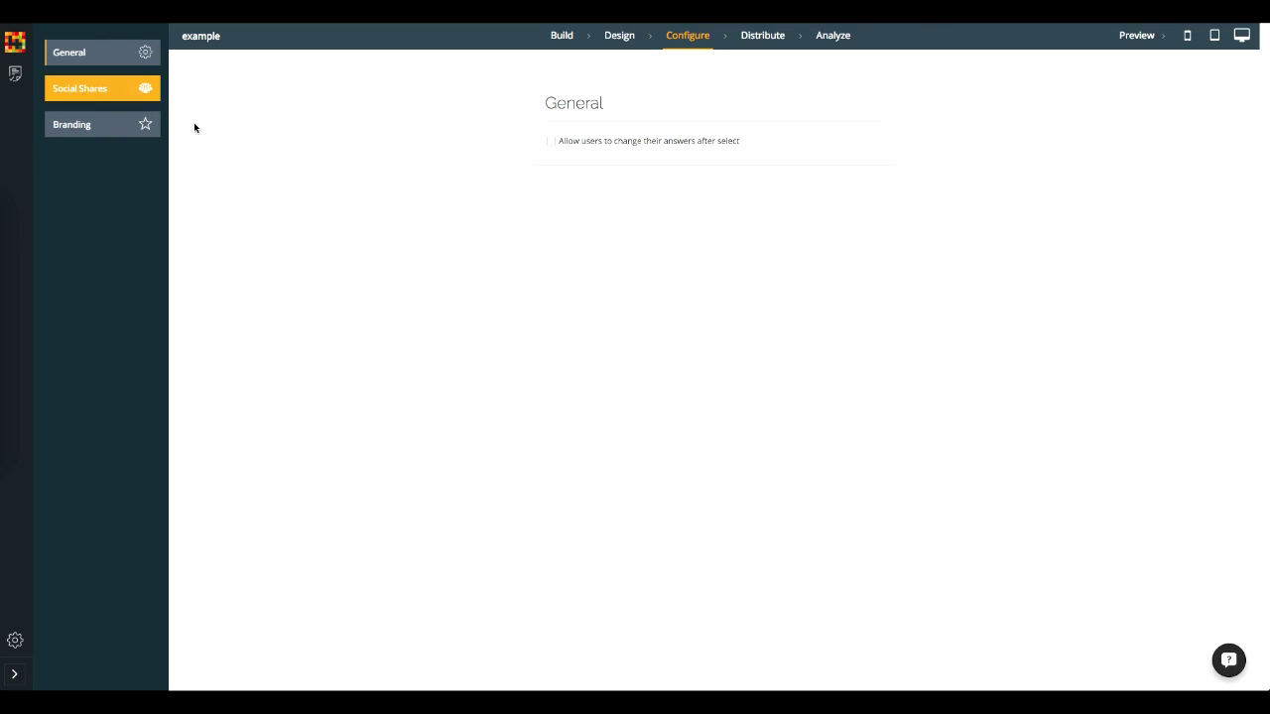
- Look over the Social Shares and Branding settings and start the phone preview
left_click(112, 103)
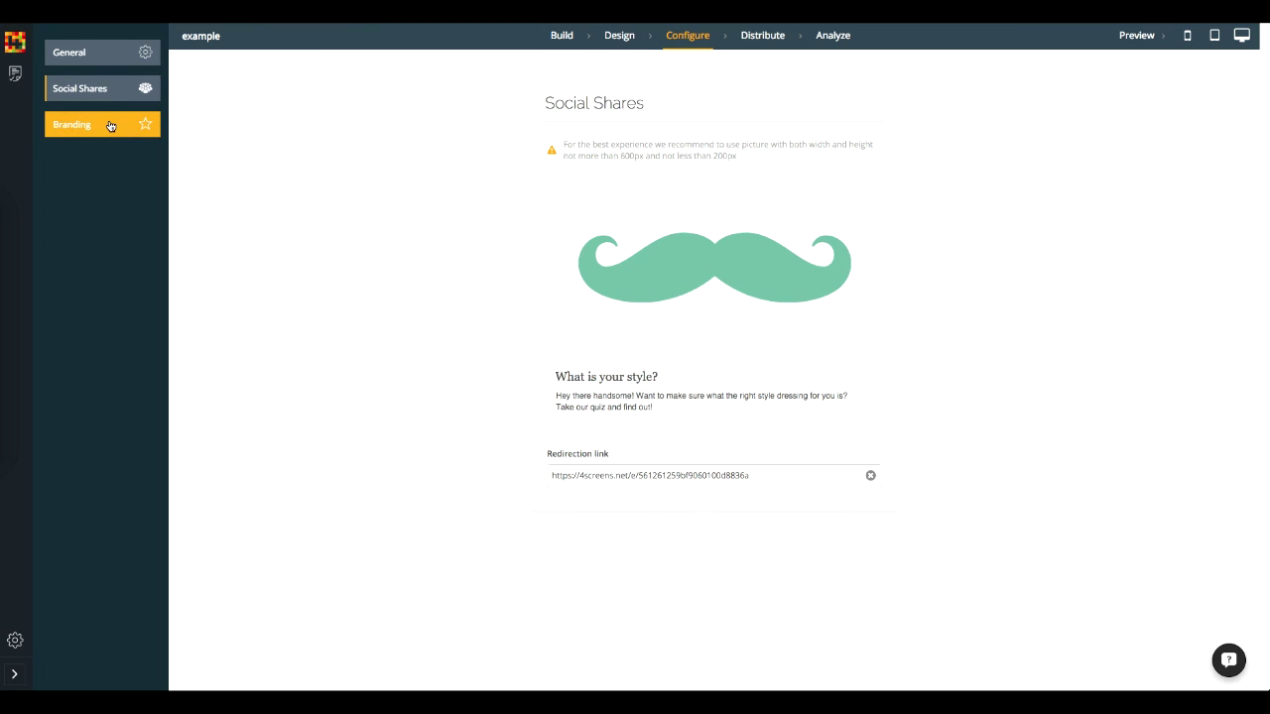
left_click(110, 124)
left_click(1186, 35)
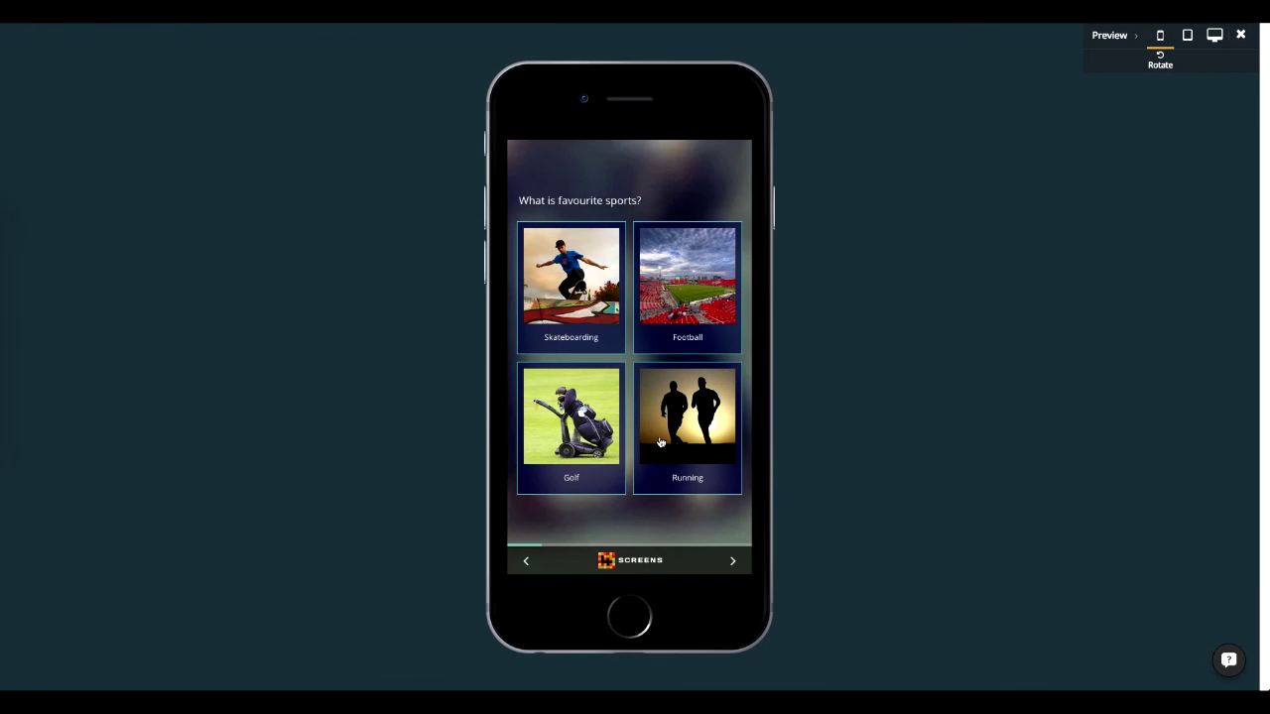
- Answer every preview question, including Running, Golf and Short hair, and submit to see the result
left_click(659, 442)
left_click(663, 381)
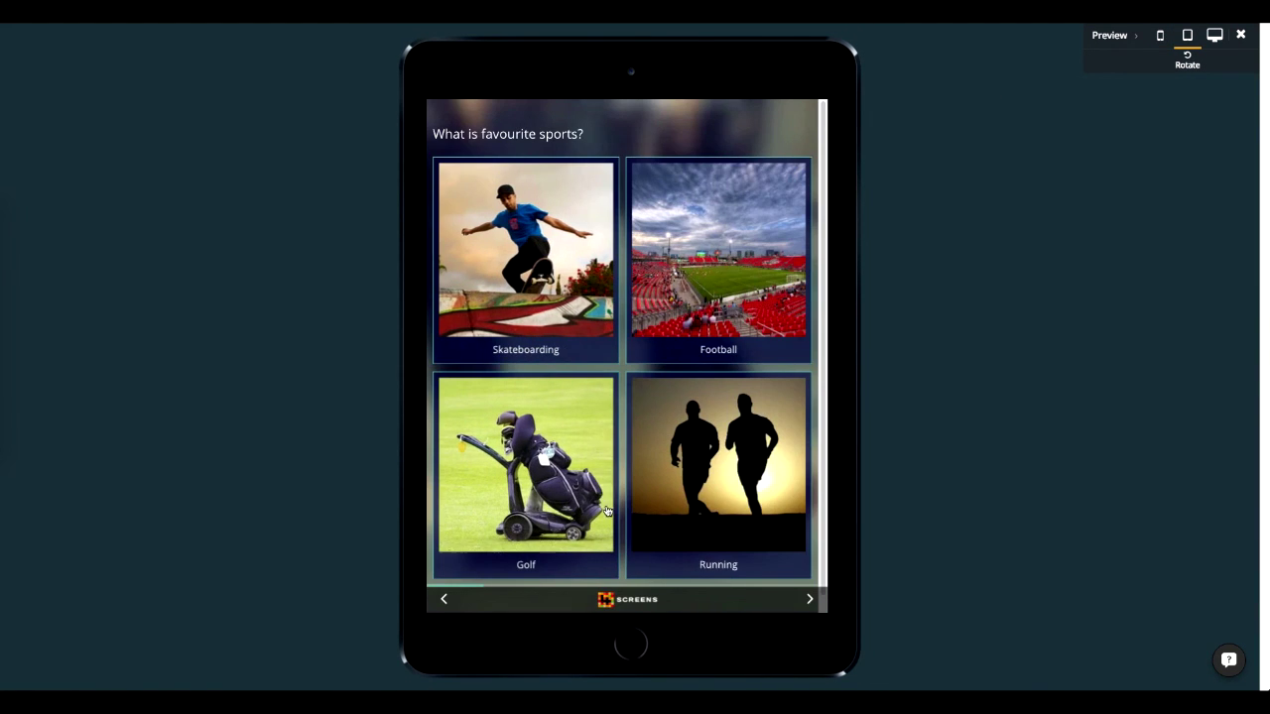
left_click(610, 508)
left_click(666, 387)
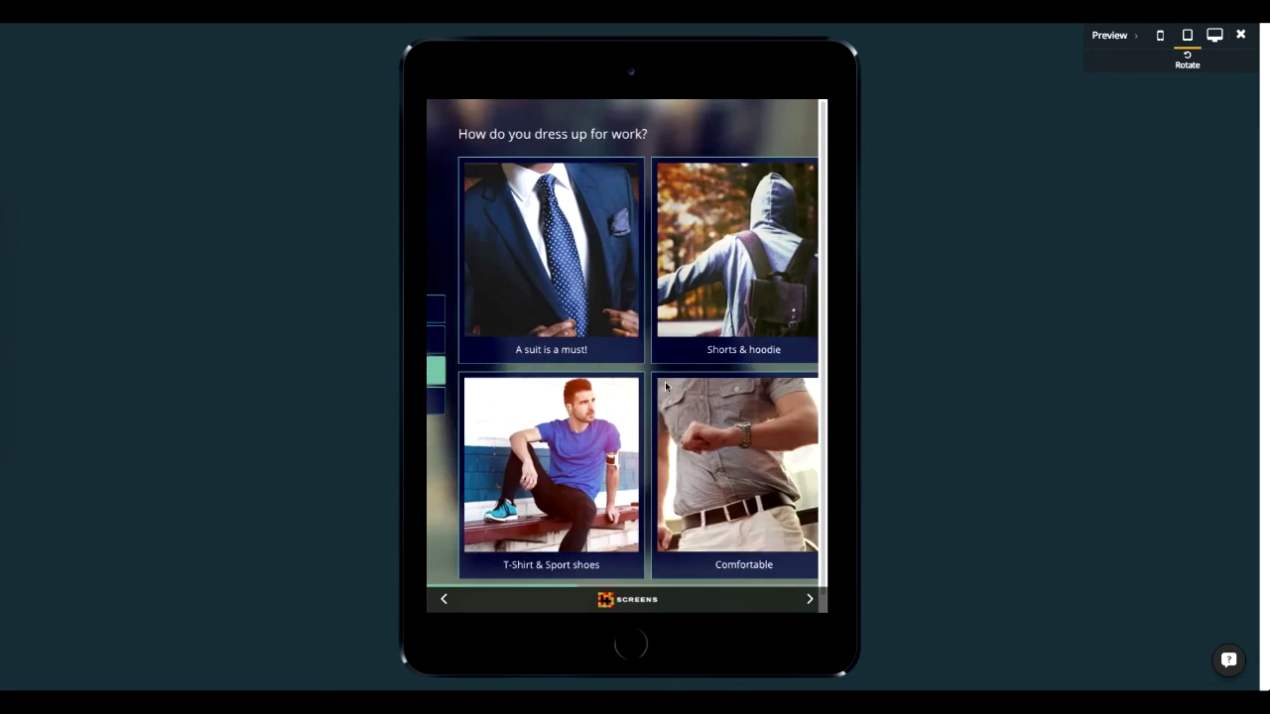
left_click(666, 386)
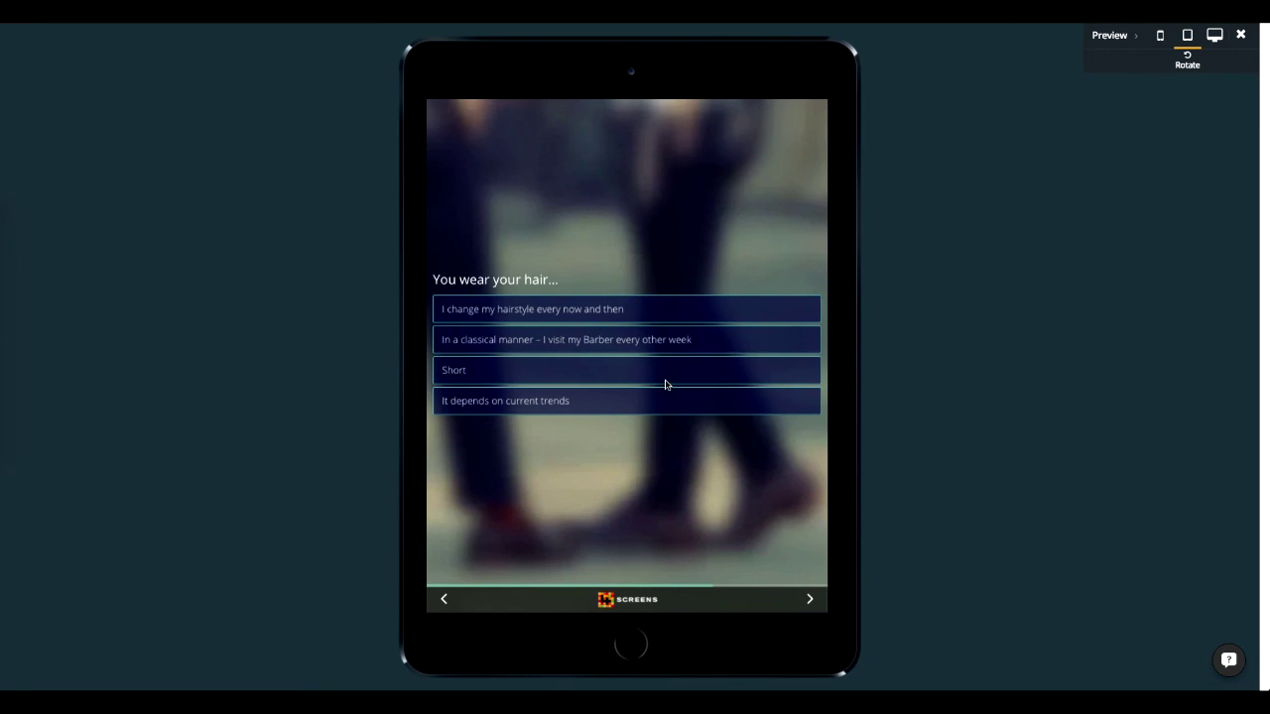
left_click(665, 385)
left_click(665, 384)
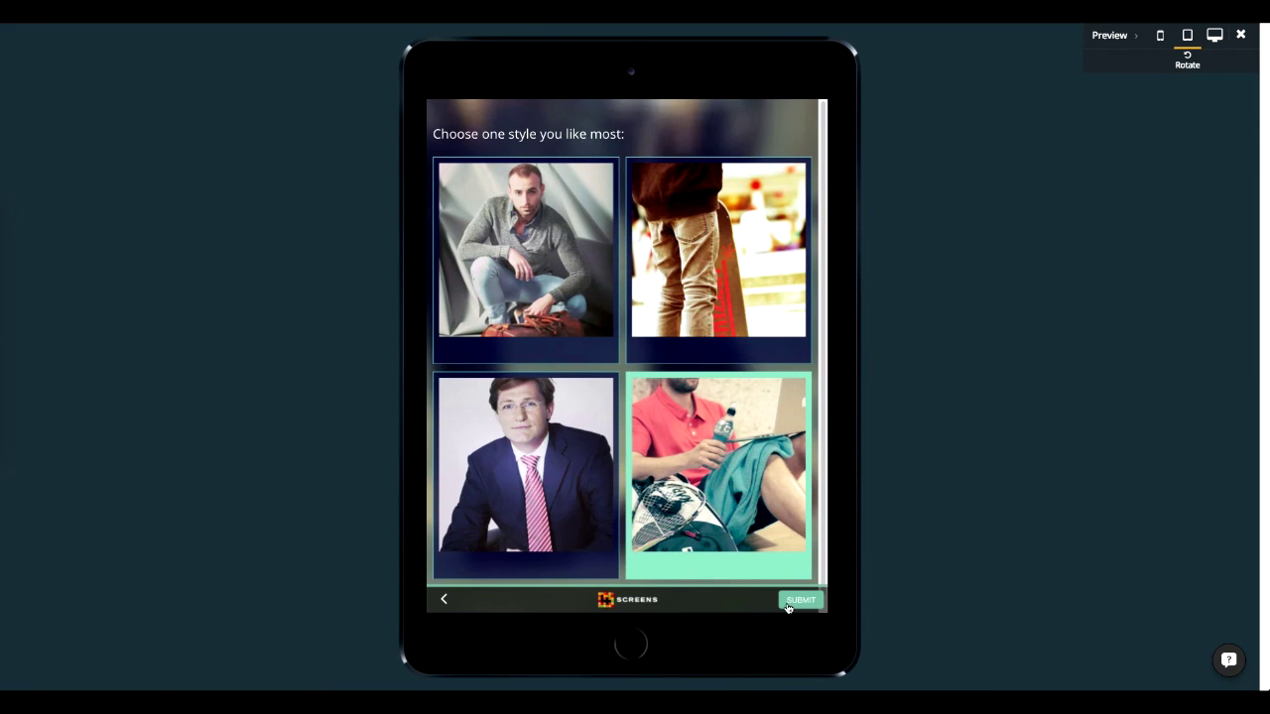
left_click(789, 603)
key("Escape")
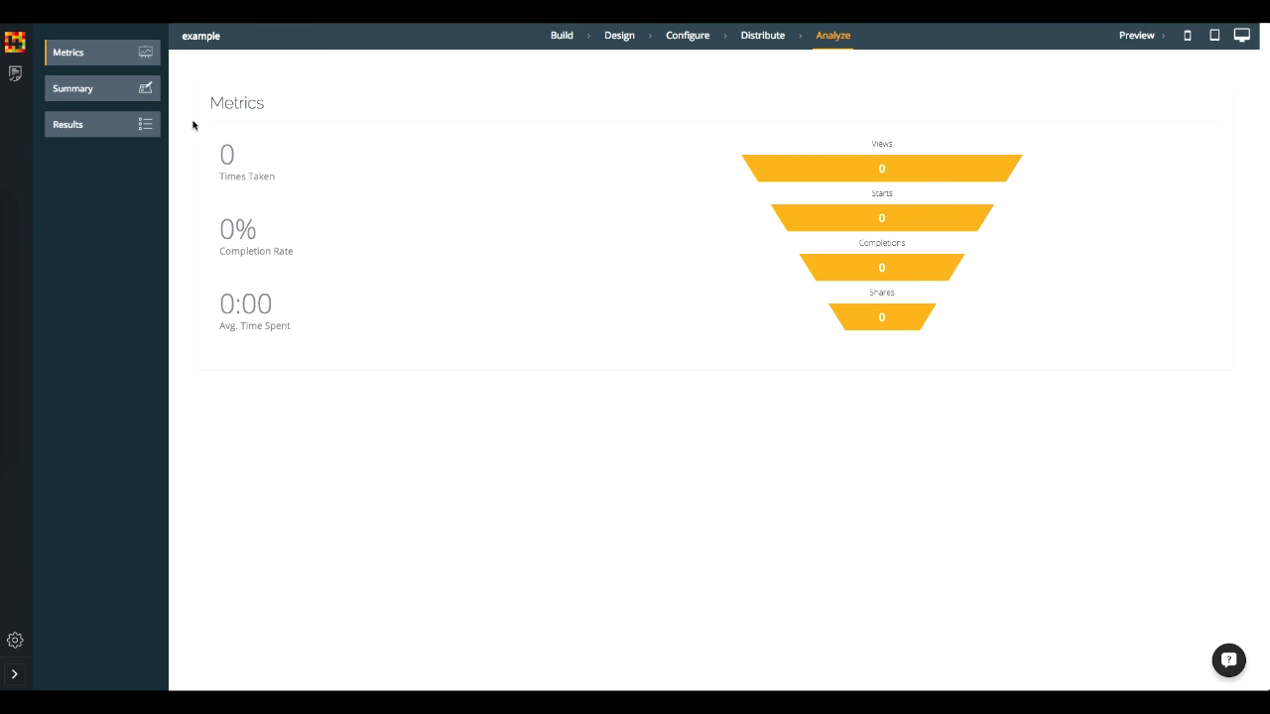
- Step through the answer summary to the comments question (filled 0 times), then return to the engageforms list
left_click(114, 99)
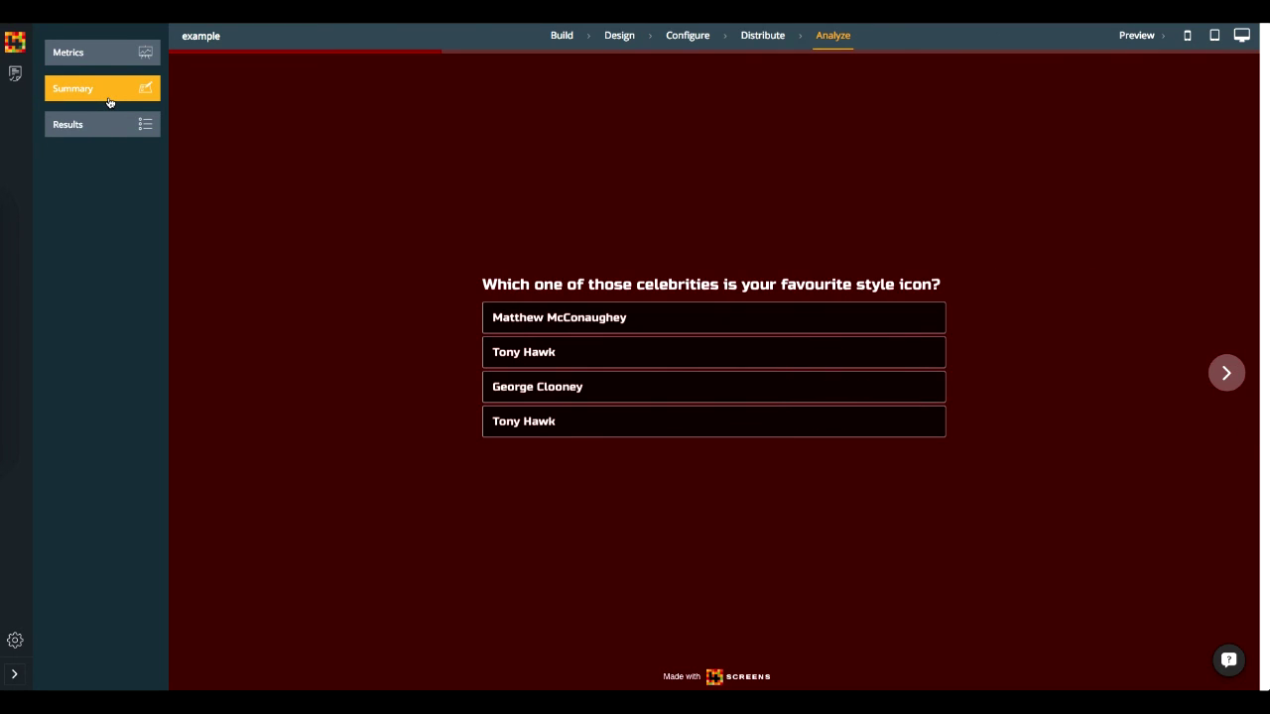
left_click(1225, 373)
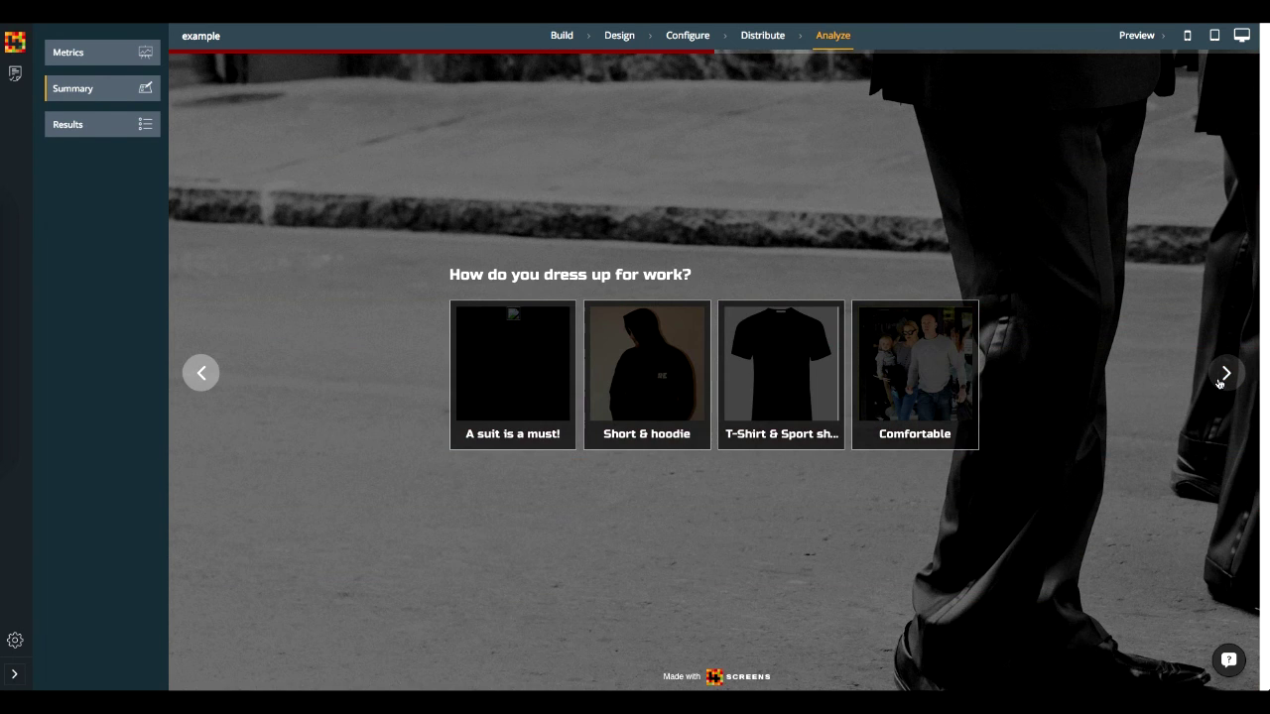
left_click(1220, 383)
left_click(1222, 375)
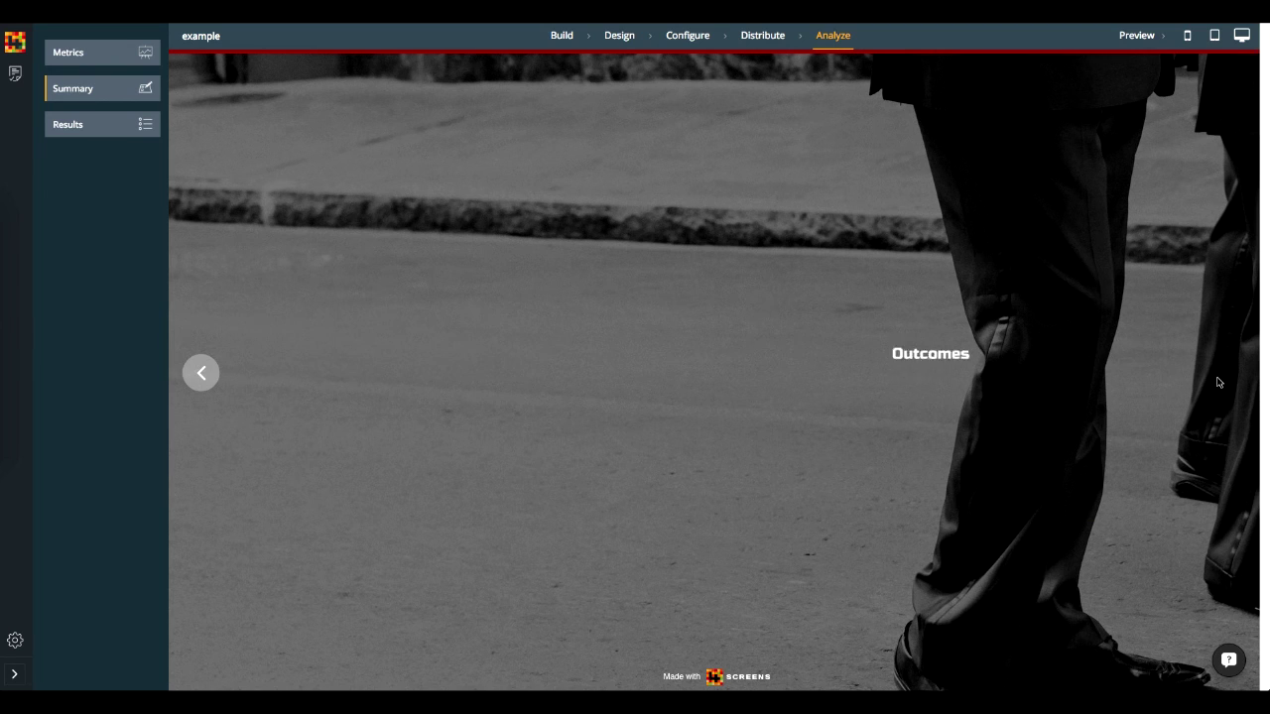
left_click(195, 376)
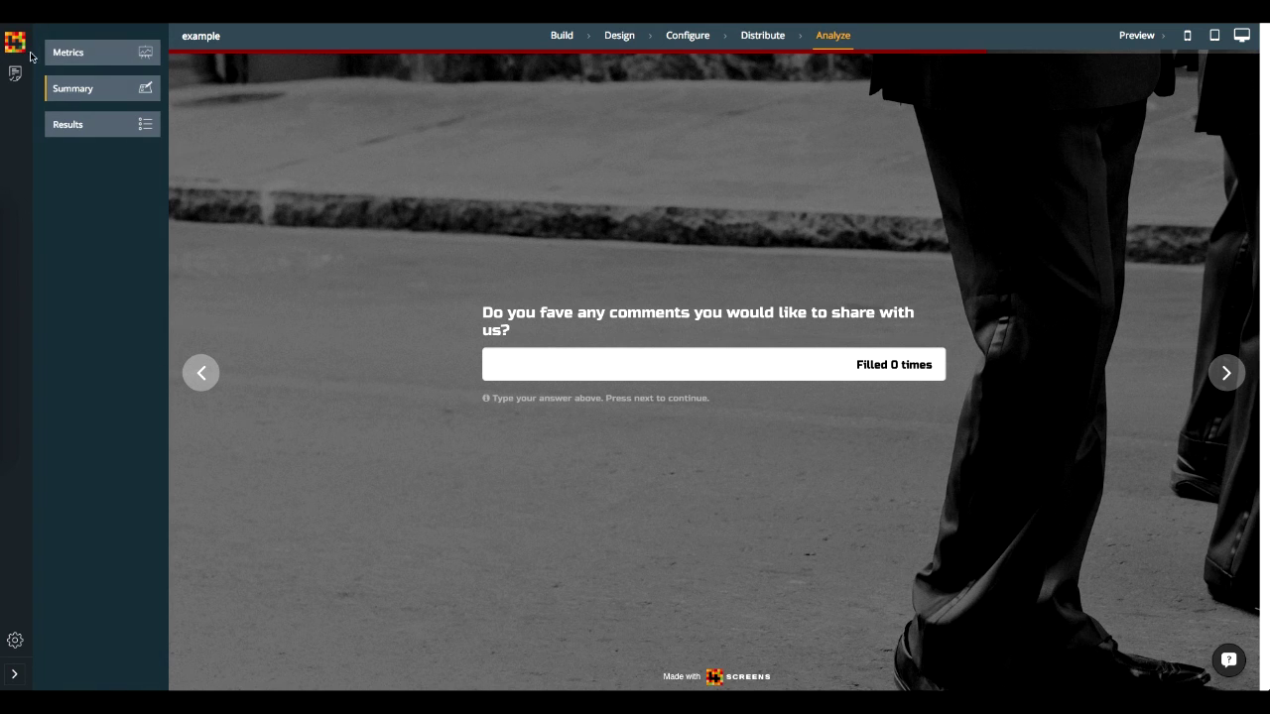
left_click(15, 72)
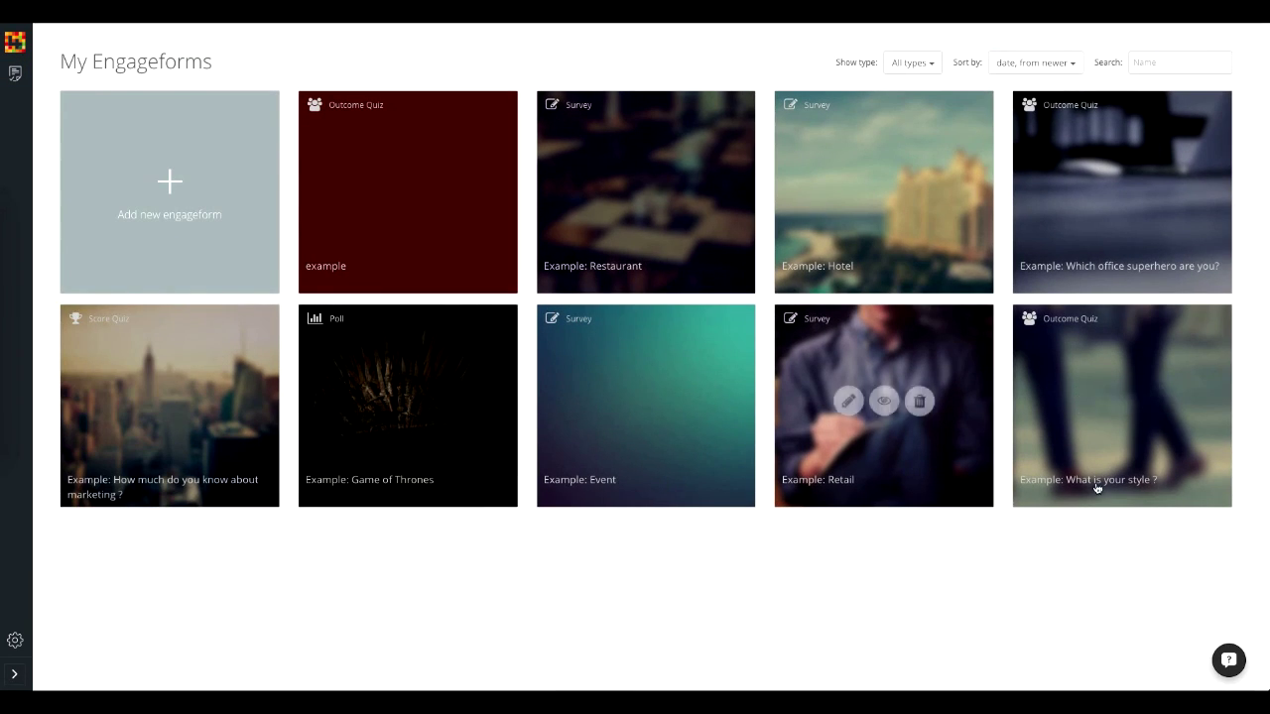
left_click(1115, 480)
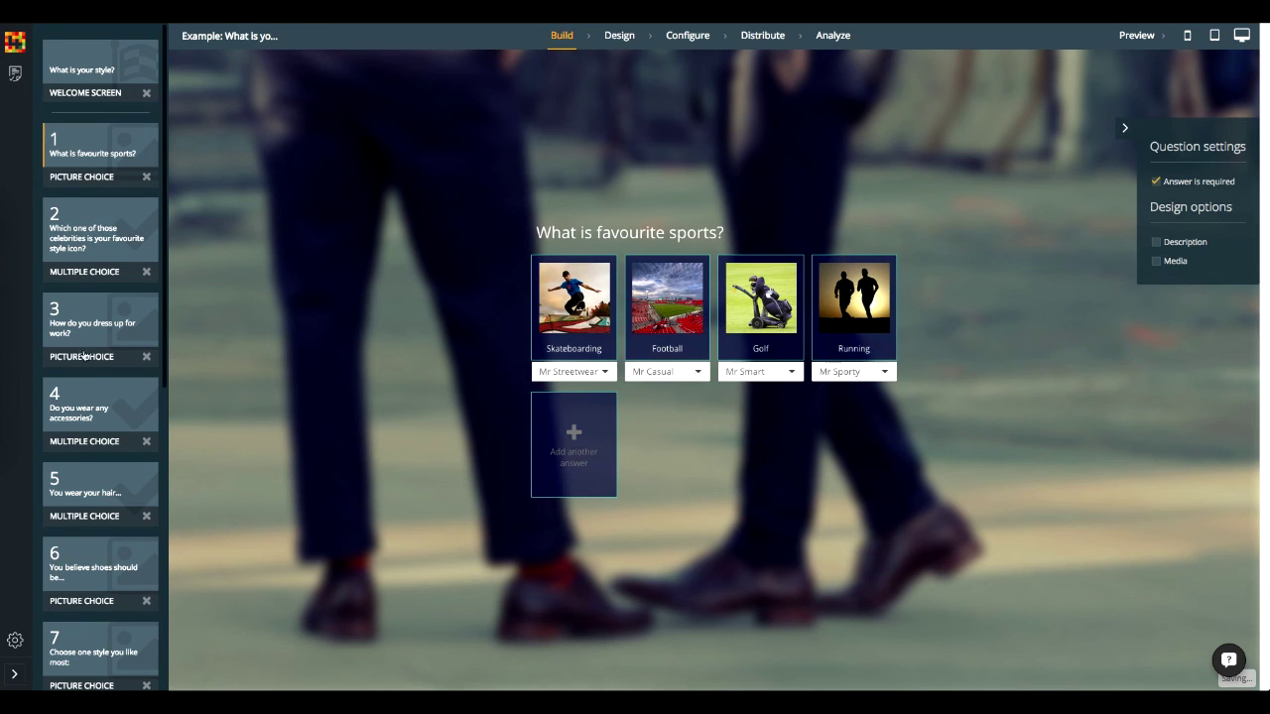
scroll(88, 363, "down", 3)
scroll(88, 364, "down", 2)
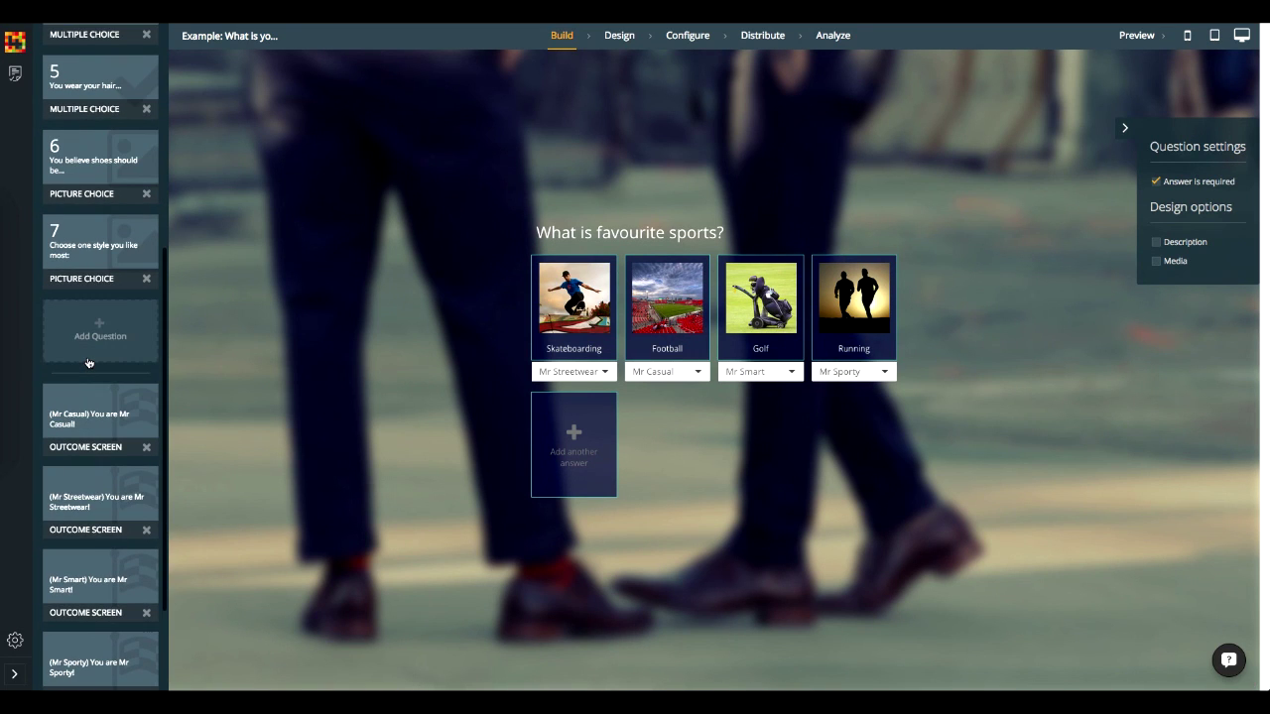
scroll(88, 363, "down", 2)
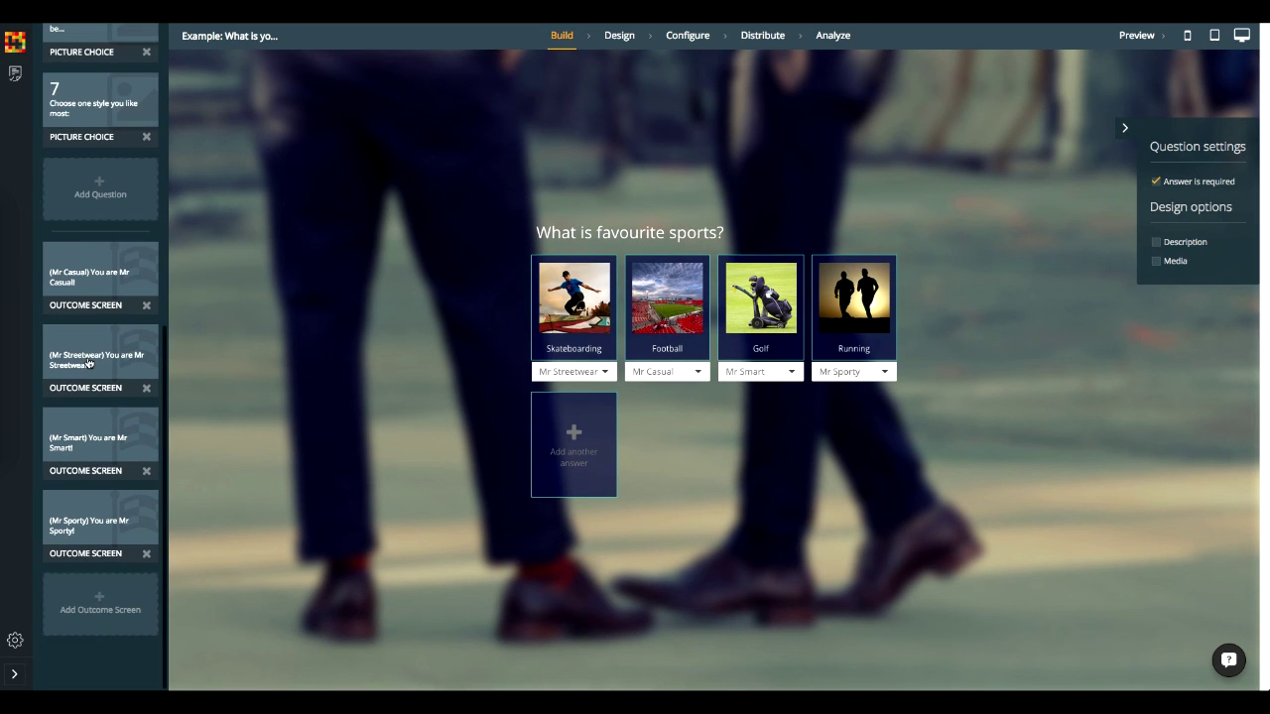
scroll(89, 361, "up", 7)
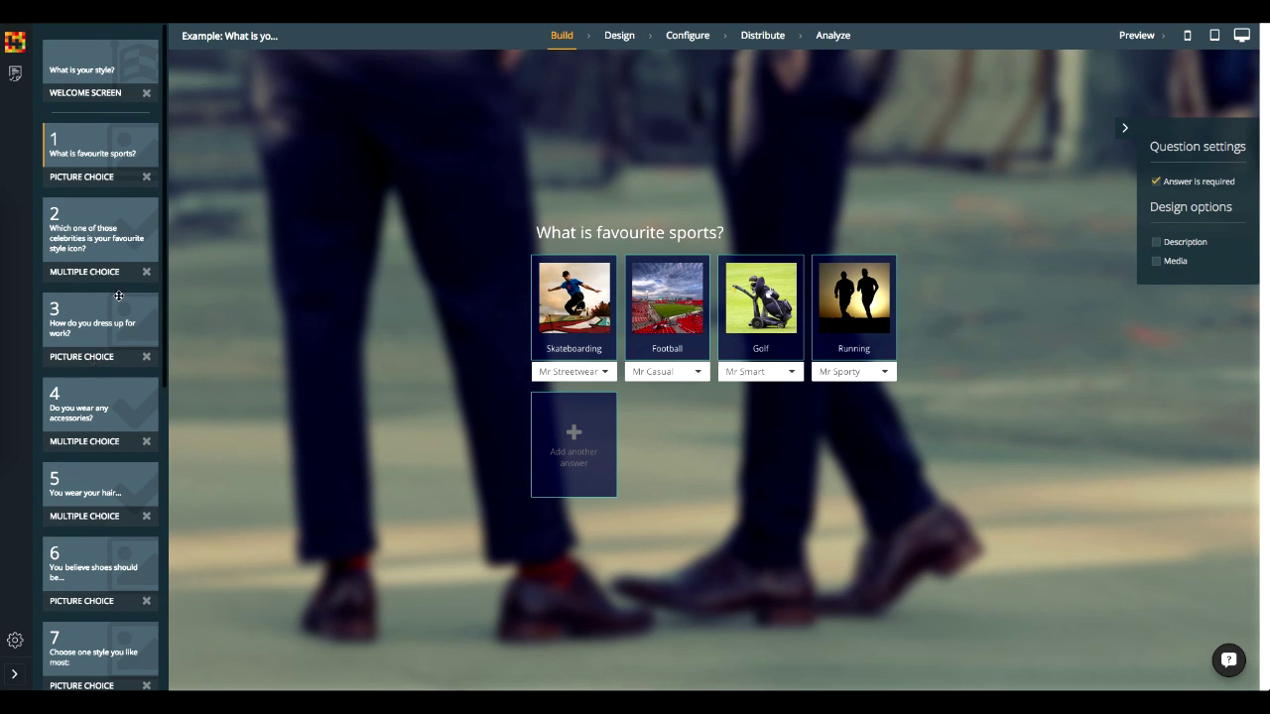
left_click(99, 233)
left_click(104, 323)
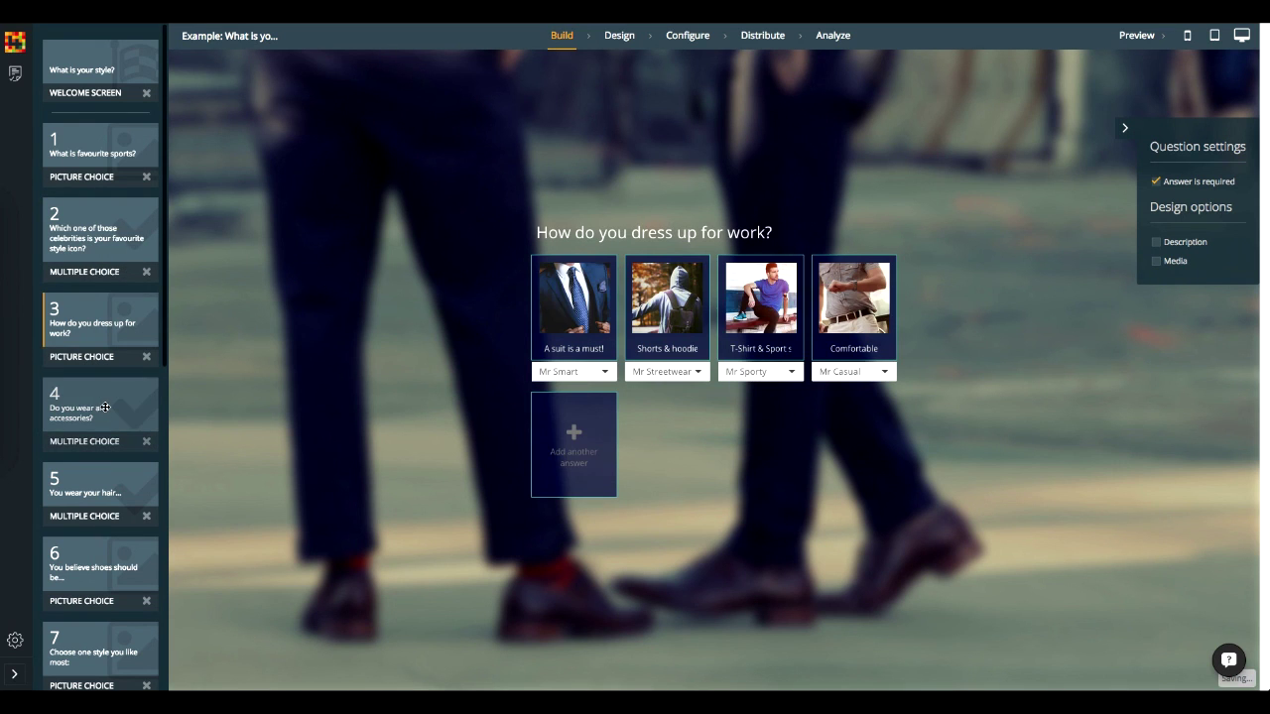
left_click(104, 407)
left_click(114, 465)
left_click(121, 548)
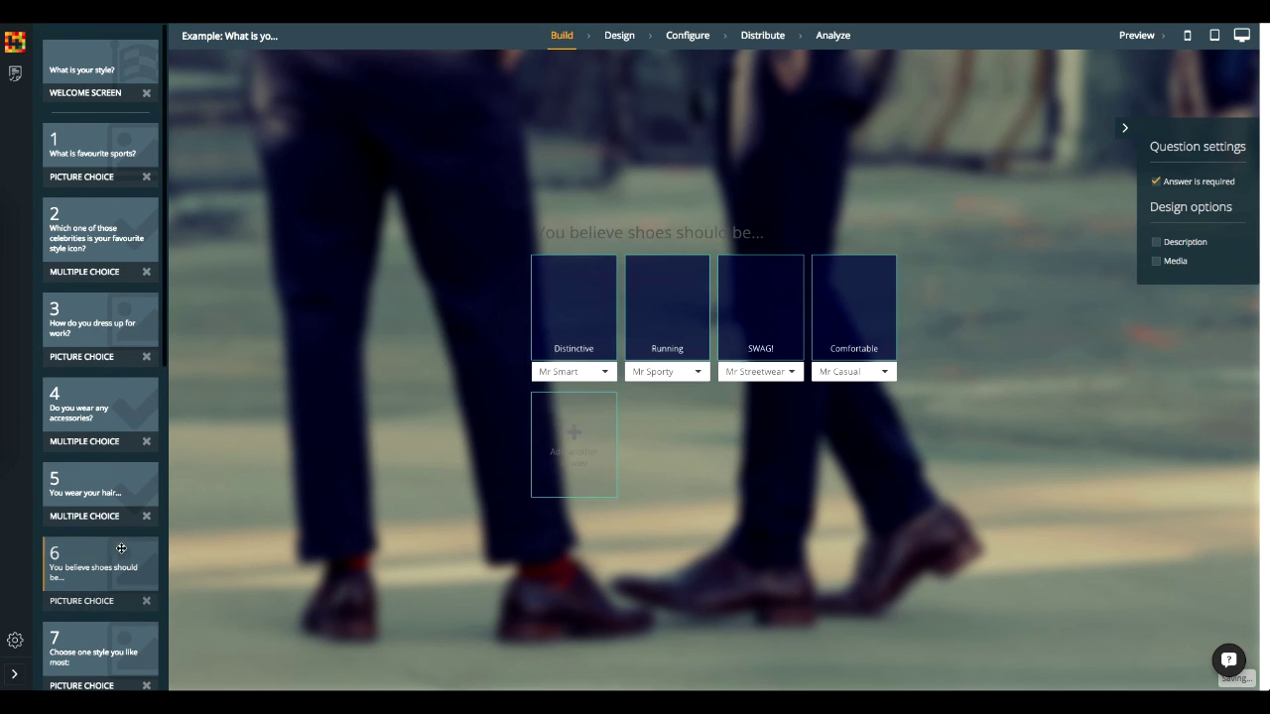
scroll(121, 549, "down", 3)
left_click(99, 407)
left_click(100, 580)
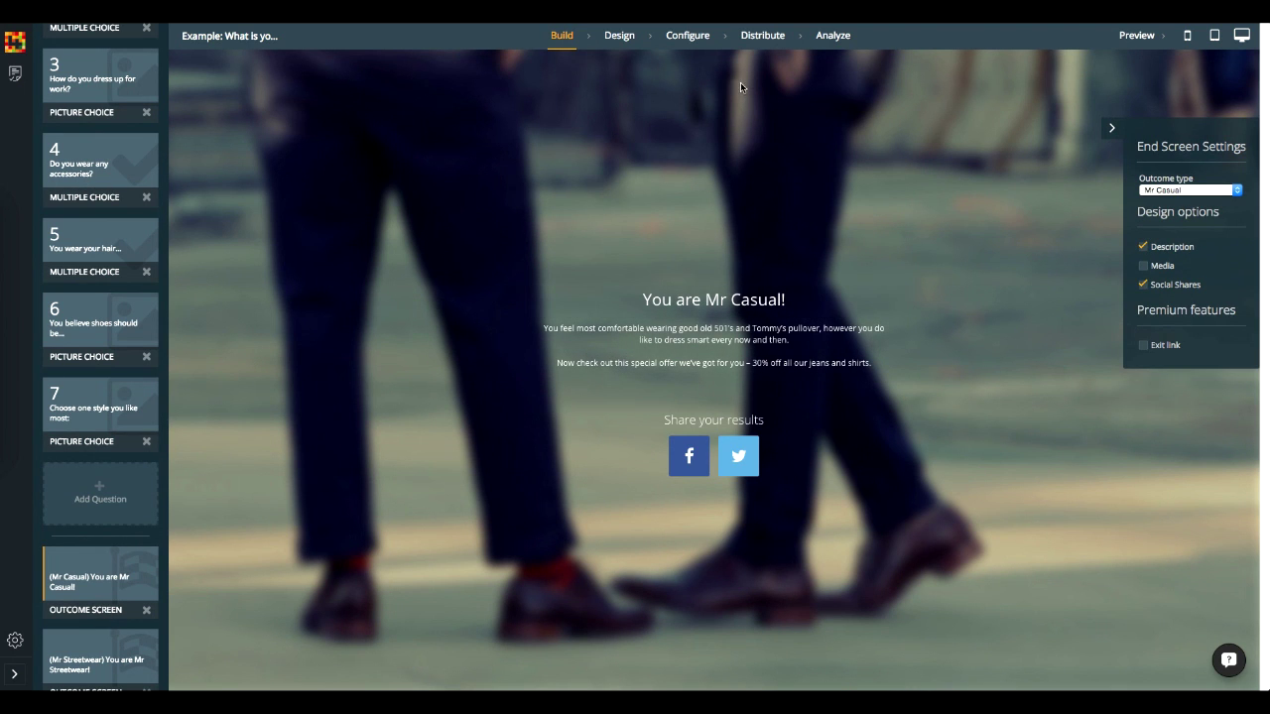
left_click(619, 35)
left_click(690, 36)
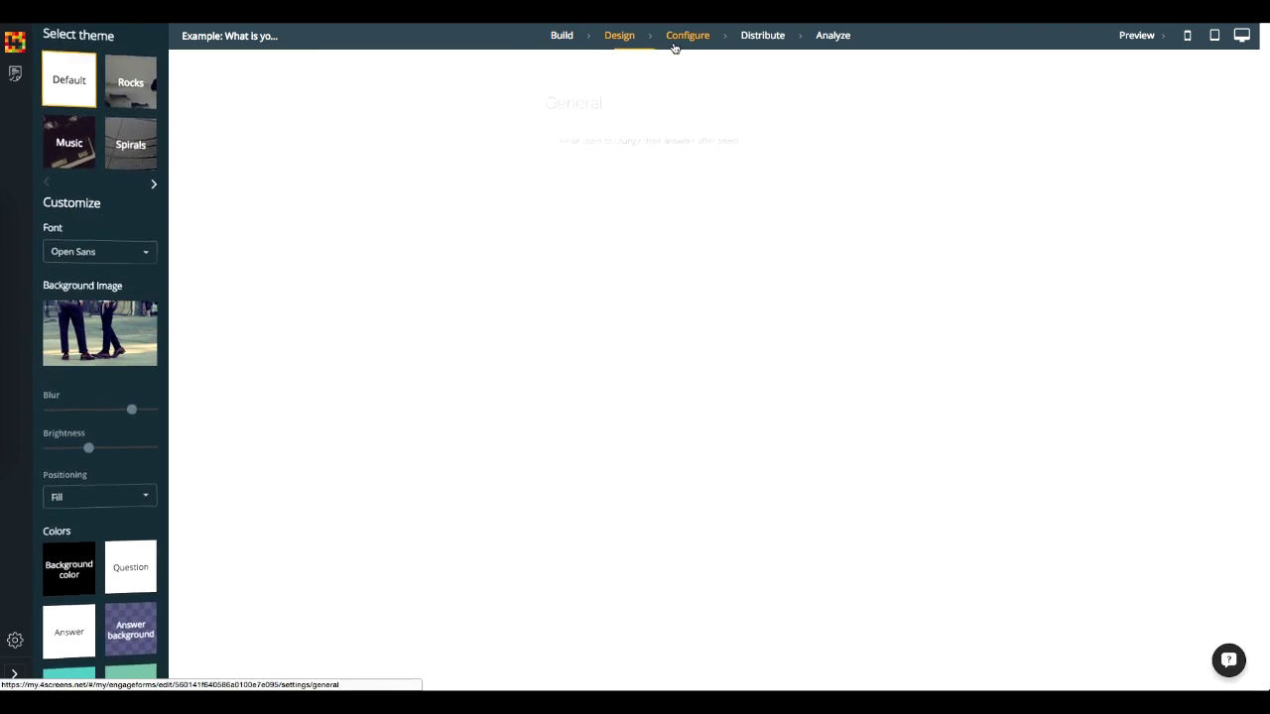
left_click(764, 40)
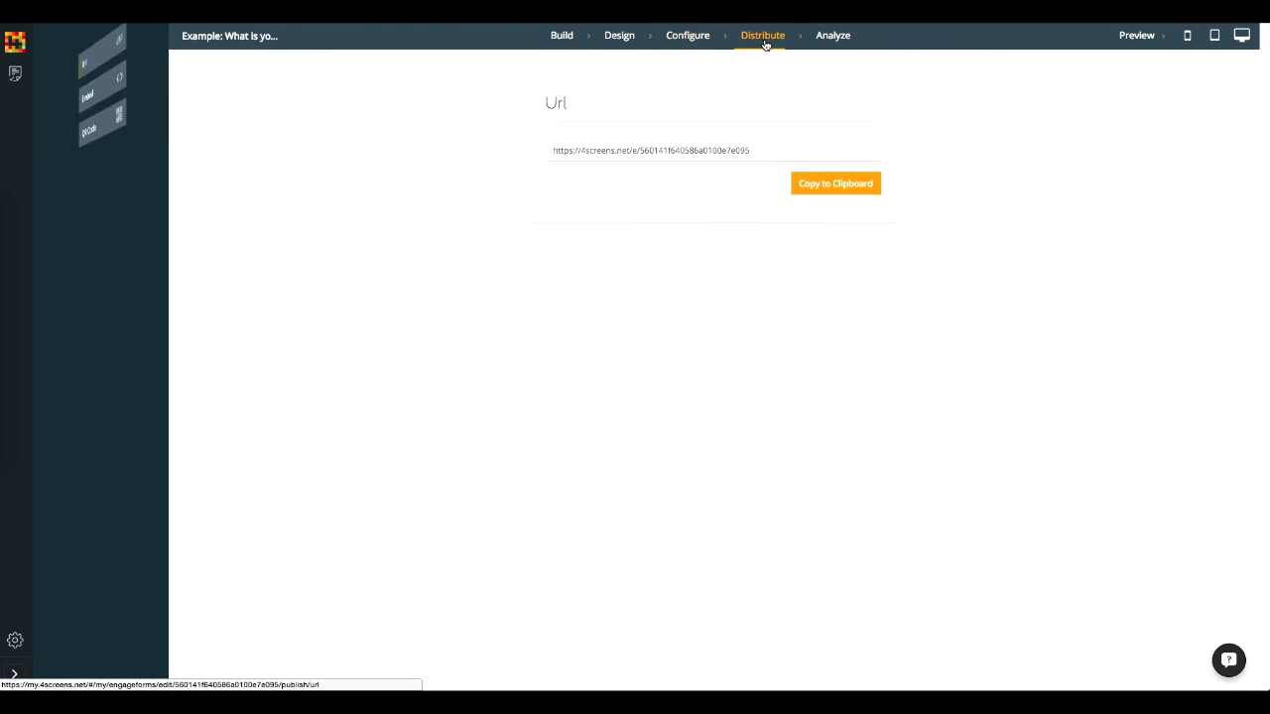
left_click(832, 35)
left_click(1186, 34)
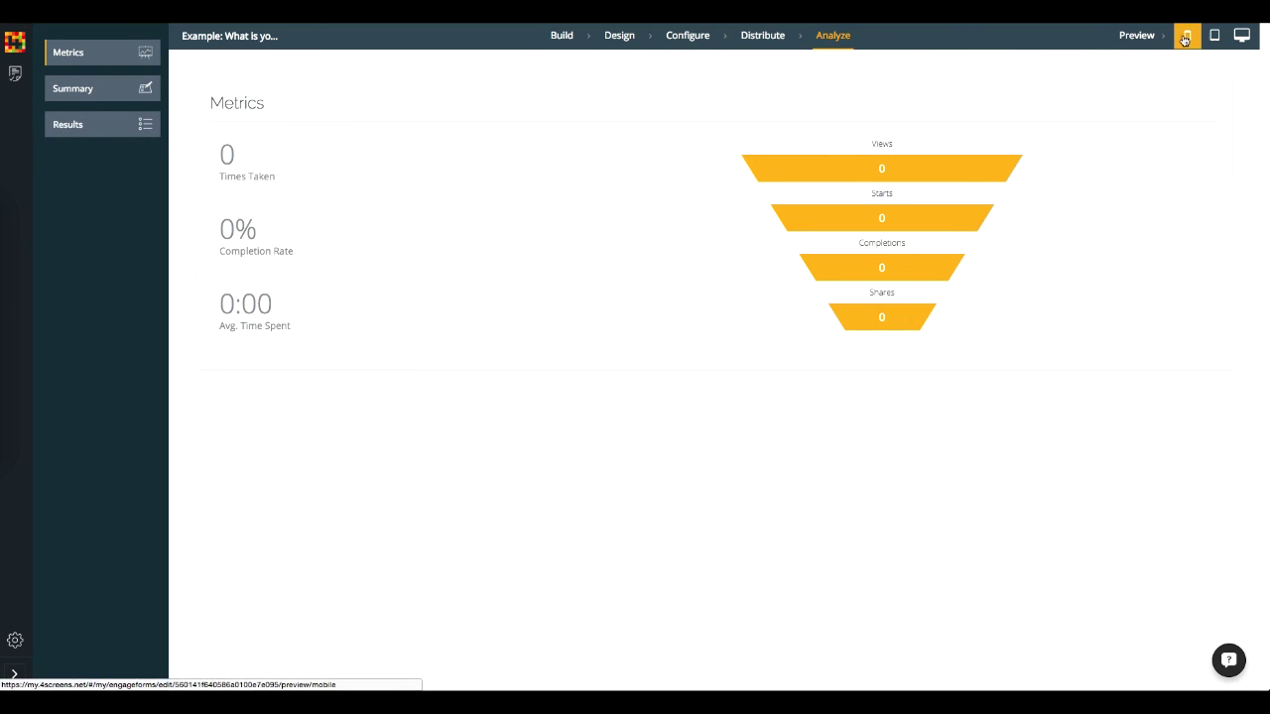